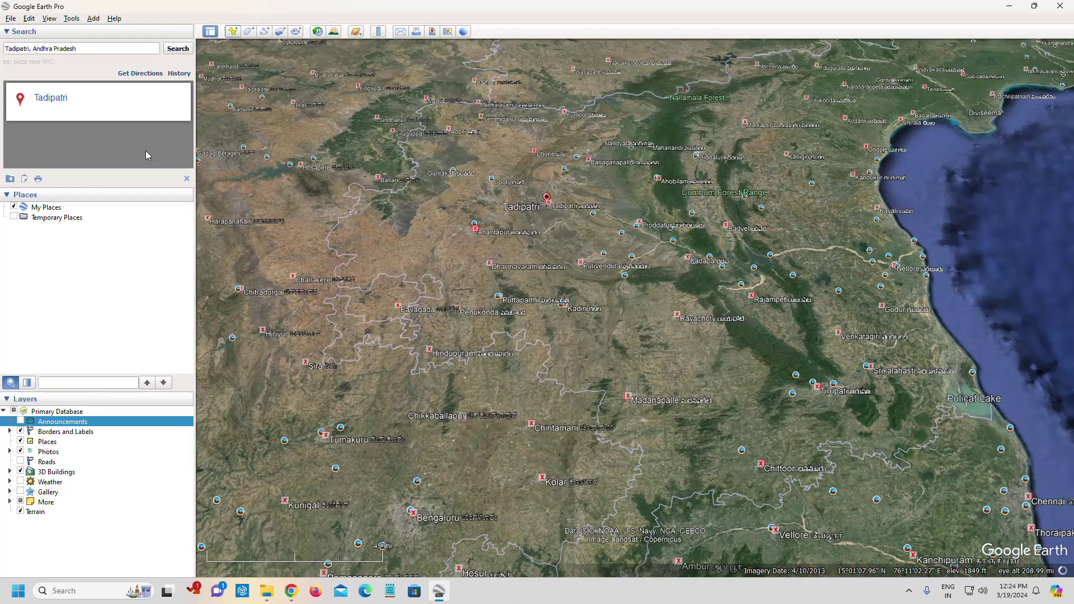
# Clear the Tadipatri search result from the map.
pyautogui.scroll(-4, 492, 217)
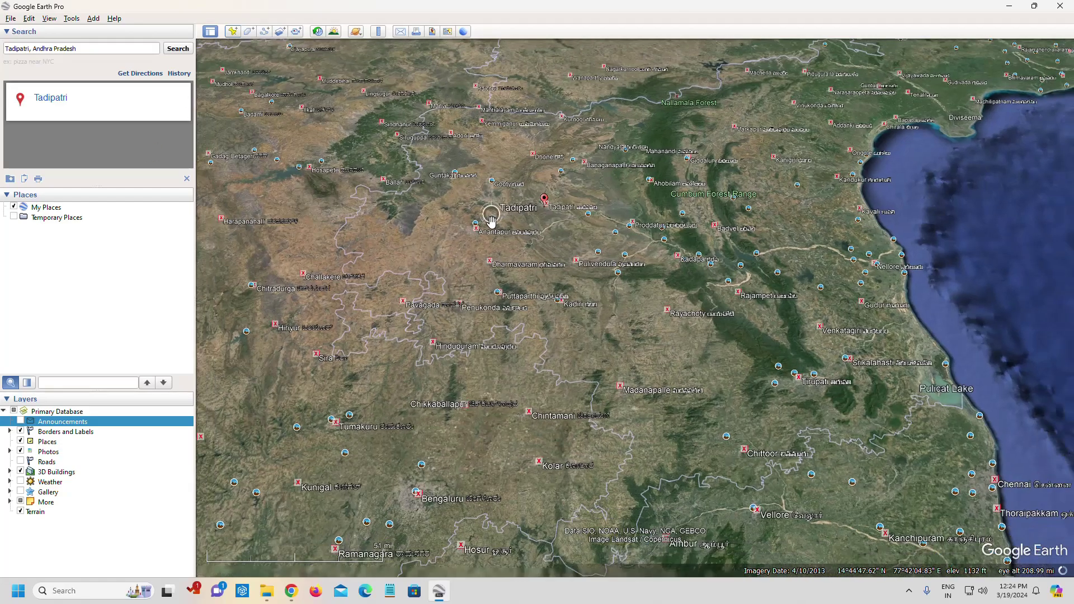
pyautogui.scroll(-10, 490, 220)
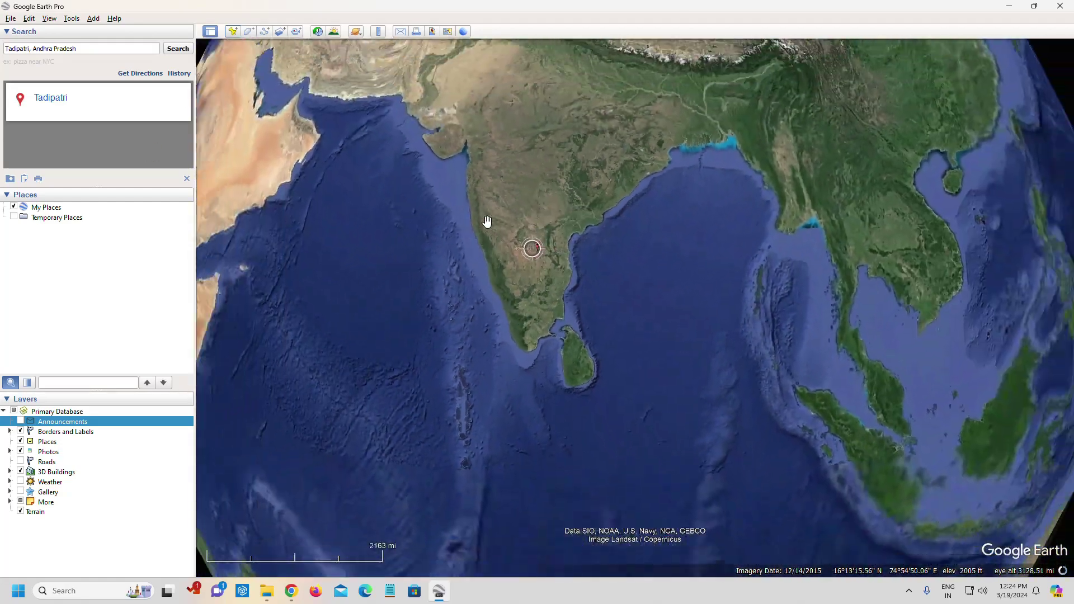
pyautogui.scroll(5, 487, 222)
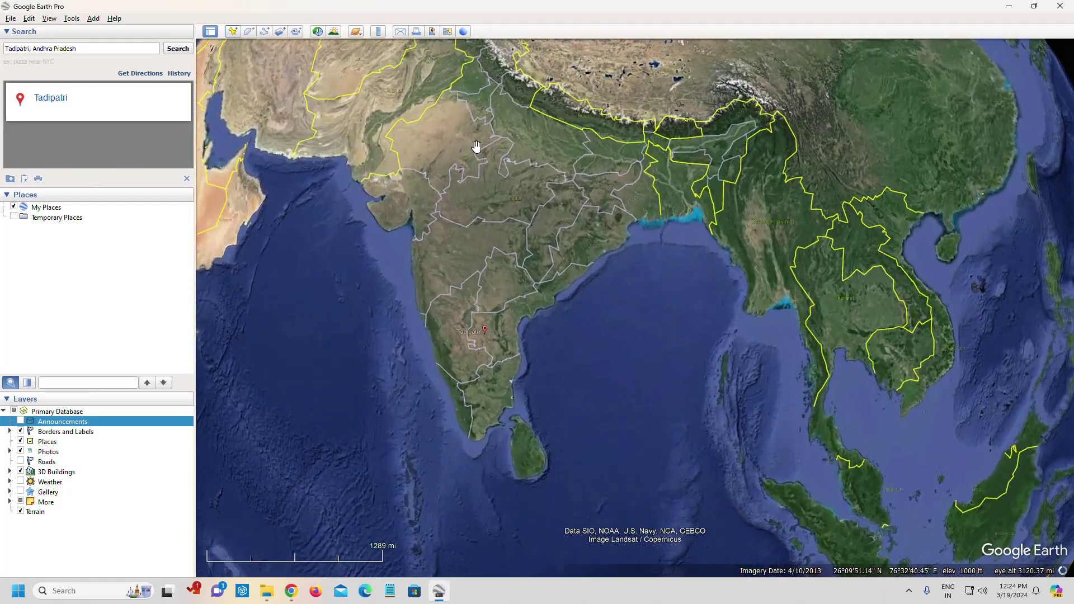
pyautogui.scroll(3, 487, 268)
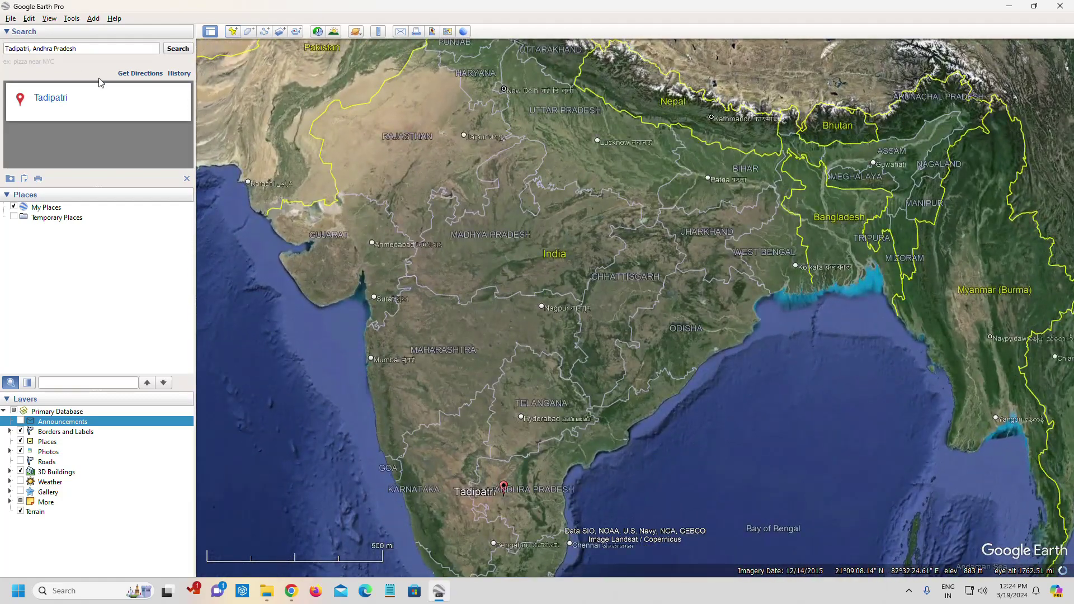
pyautogui.click(186, 179)
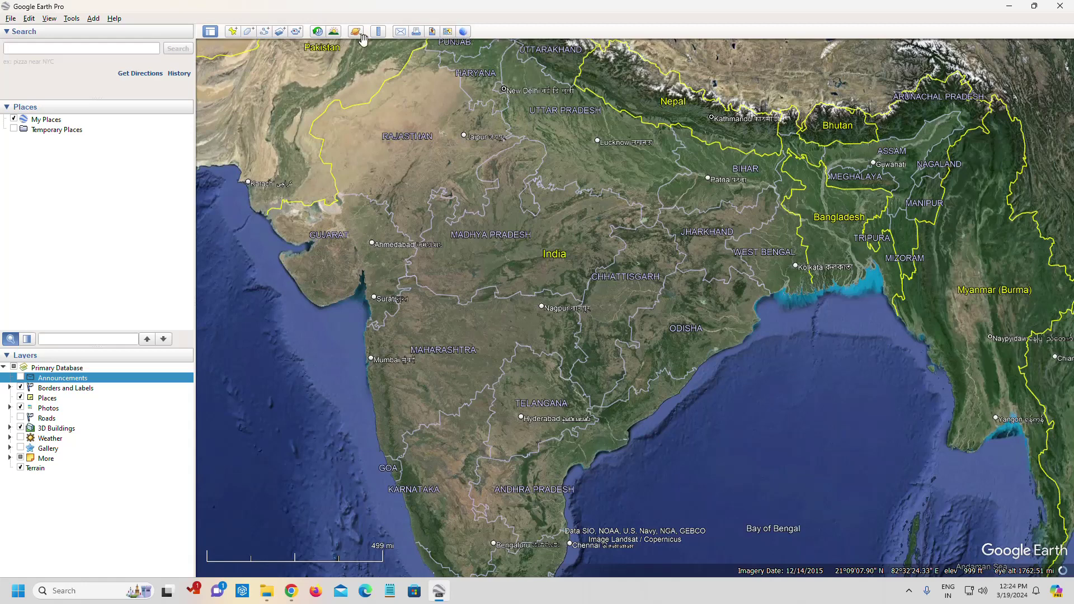
# Add a placemark just south of Ramapuram at about 14°42'33"N, 77°14'23"E, keeping its default name.
pyautogui.click(233, 31)
pyautogui.moveTo(642, 304); pyautogui.dragTo(526, 475)
pyautogui.scroll(1, 480, 349)
pyautogui.scroll(3, 479, 350)
pyautogui.moveTo(418, 398); pyautogui.dragTo(462, 104)
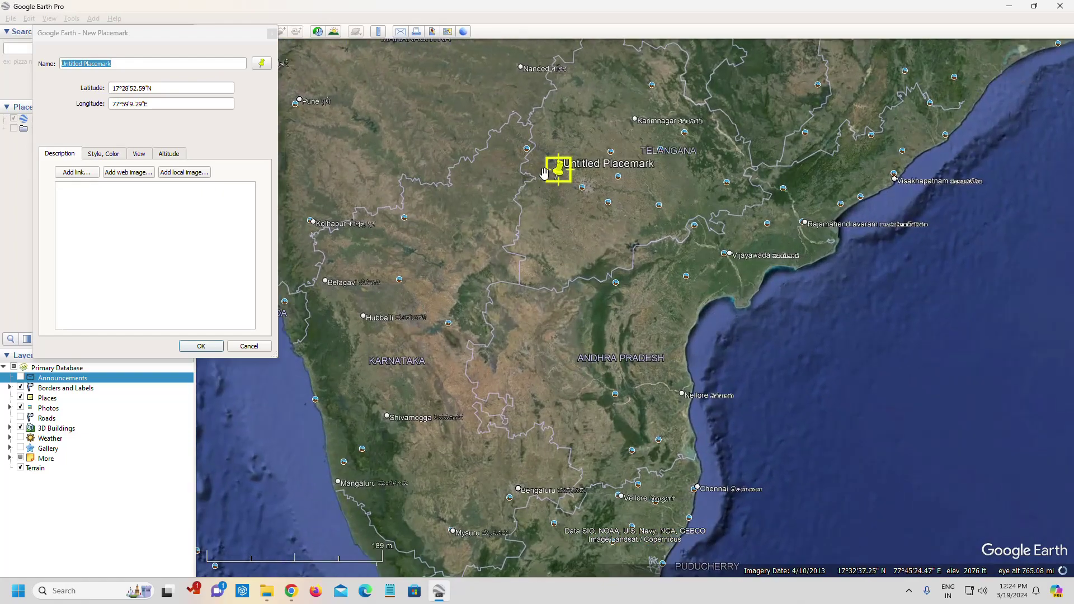
pyautogui.moveTo(571, 167); pyautogui.dragTo(493, 388)
pyautogui.scroll(2, 494, 388)
pyautogui.scroll(5, 493, 389)
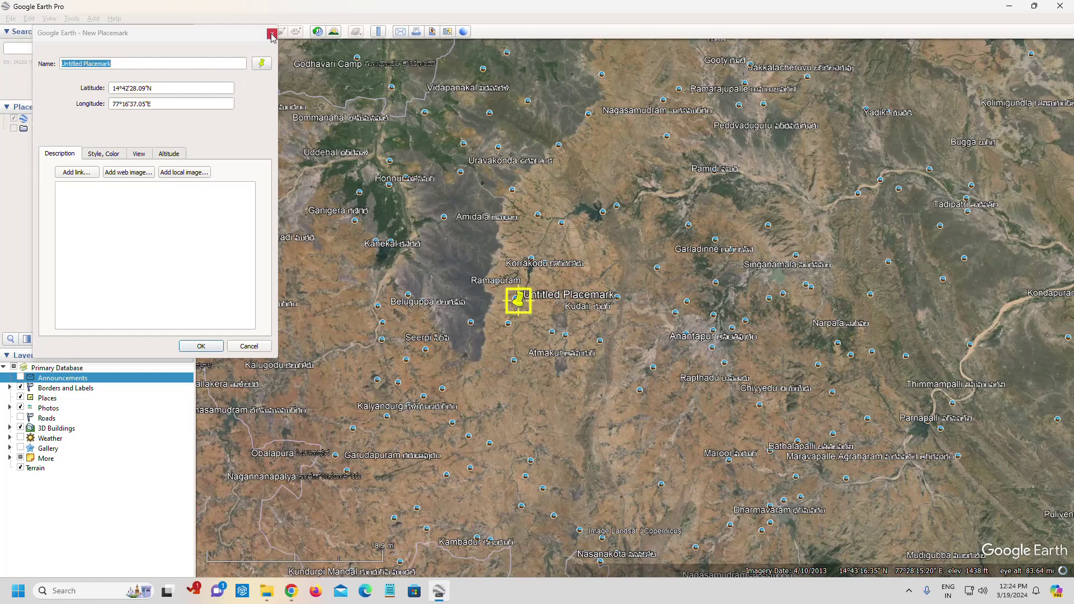
pyautogui.click(516, 308)
pyautogui.moveTo(516, 307); pyautogui.dragTo(497, 314)
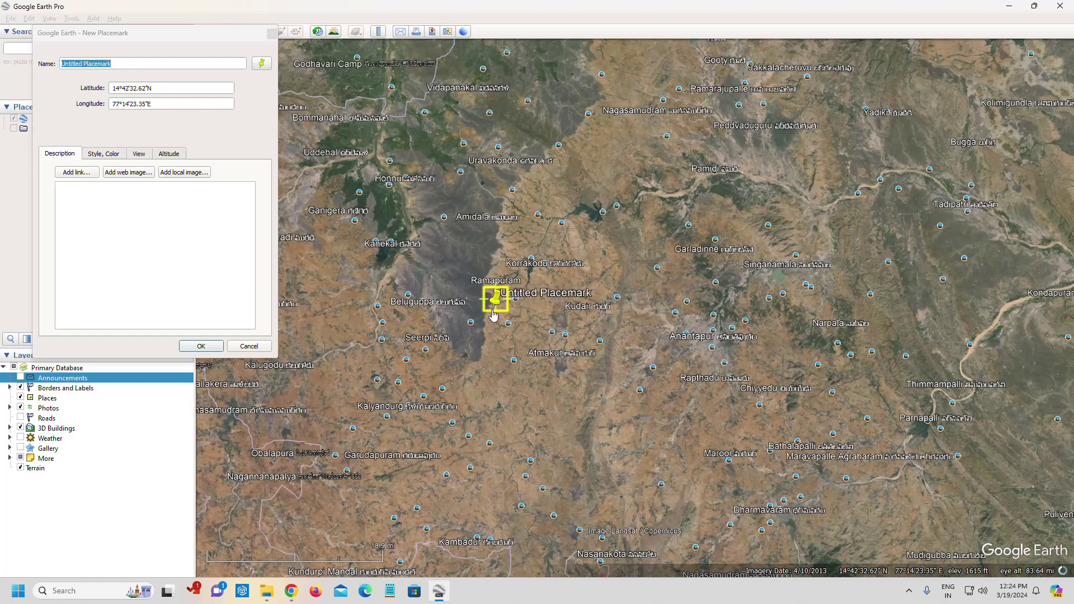
pyautogui.scroll(4, 496, 314)
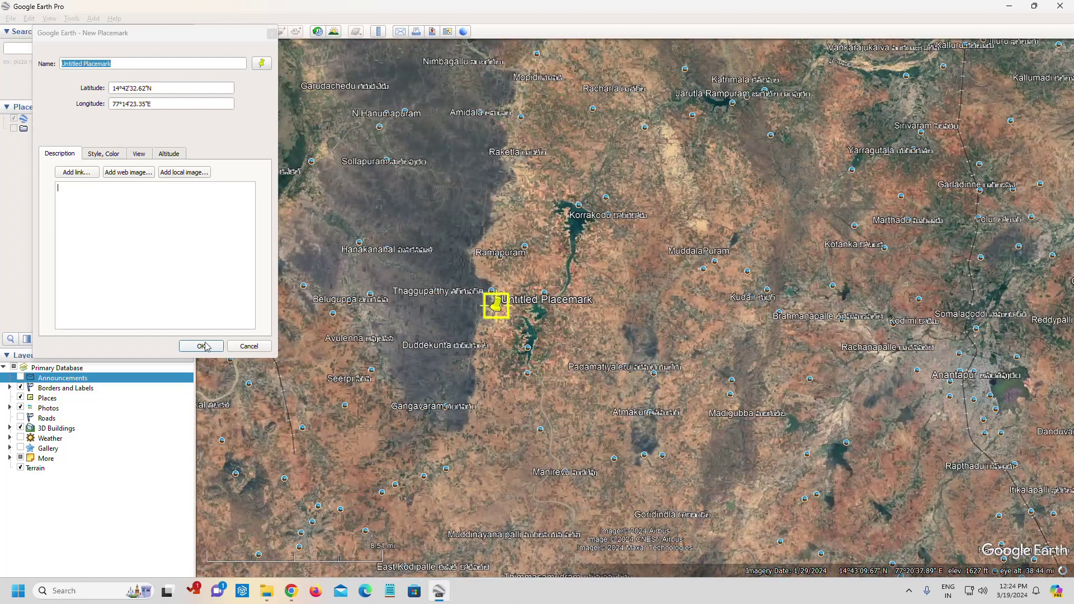
pyautogui.click(202, 346)
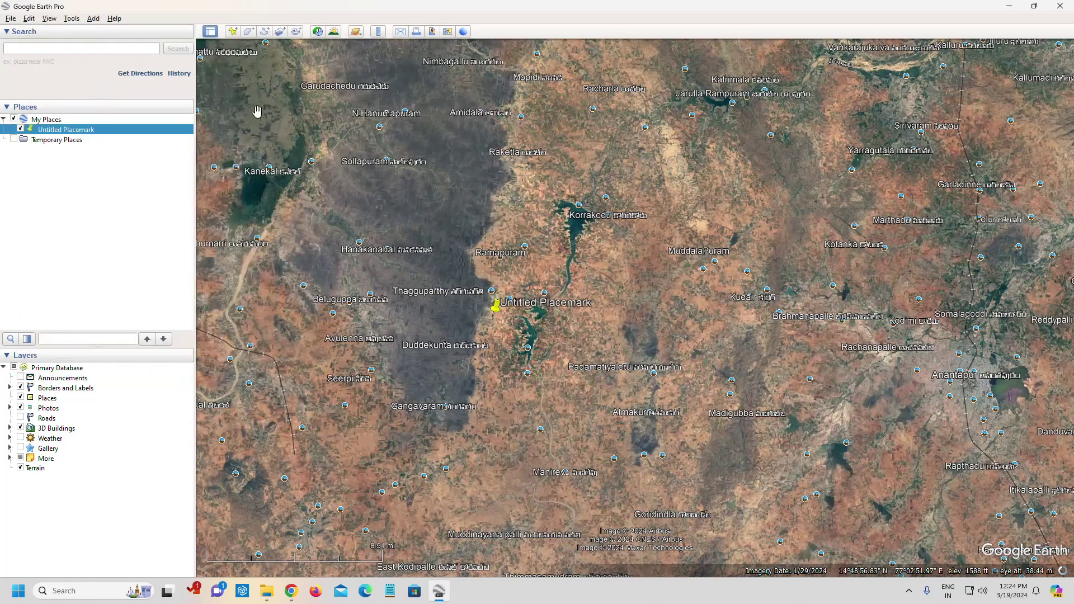
pyautogui.click(249, 31)
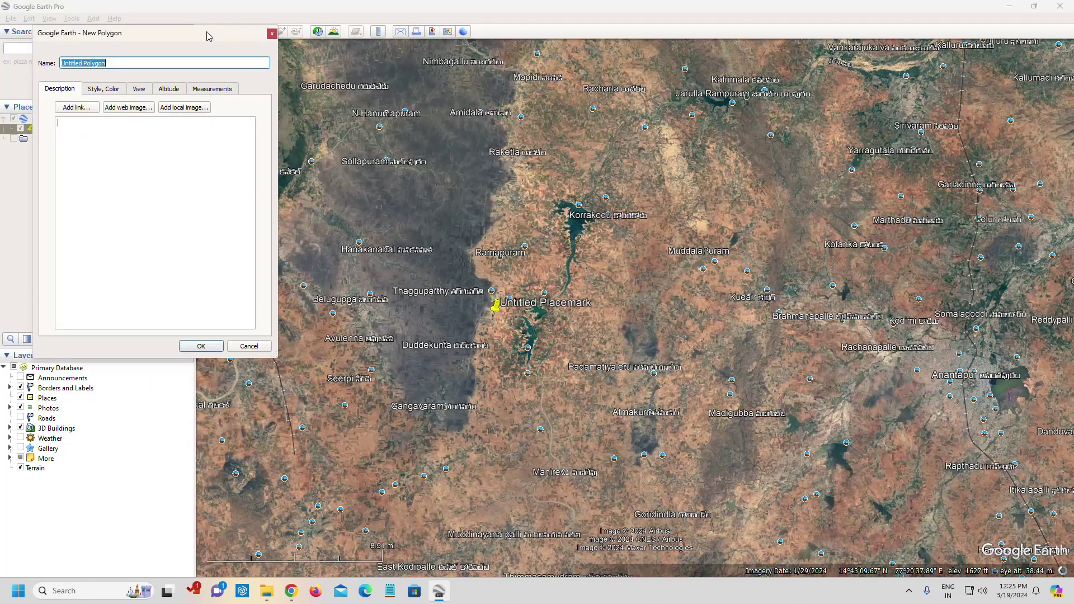
pyautogui.moveTo(206, 33); pyautogui.dragTo(190, 52)
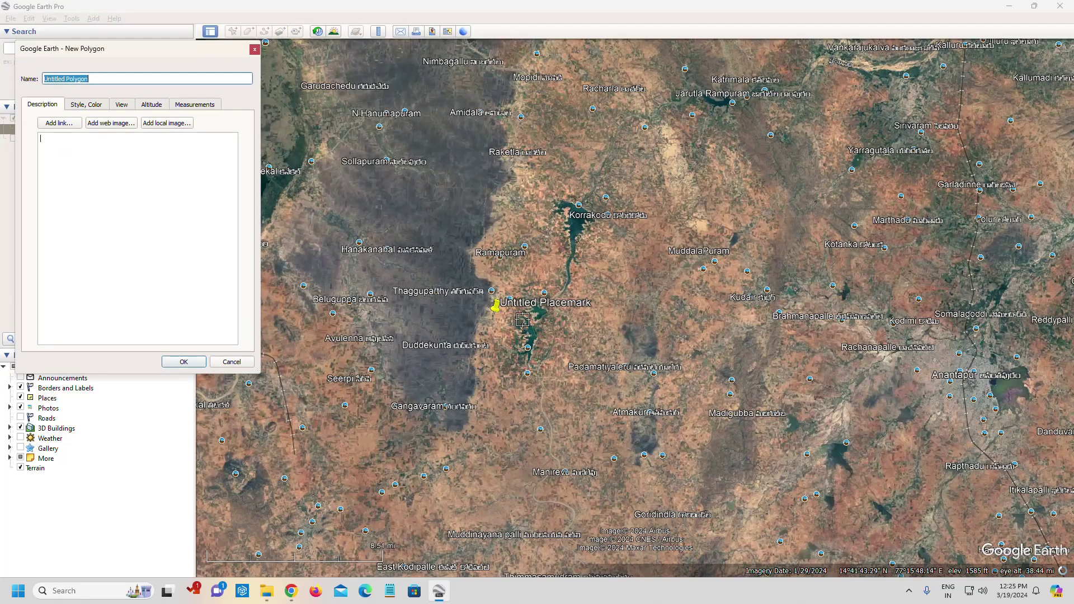
pyautogui.click(255, 50)
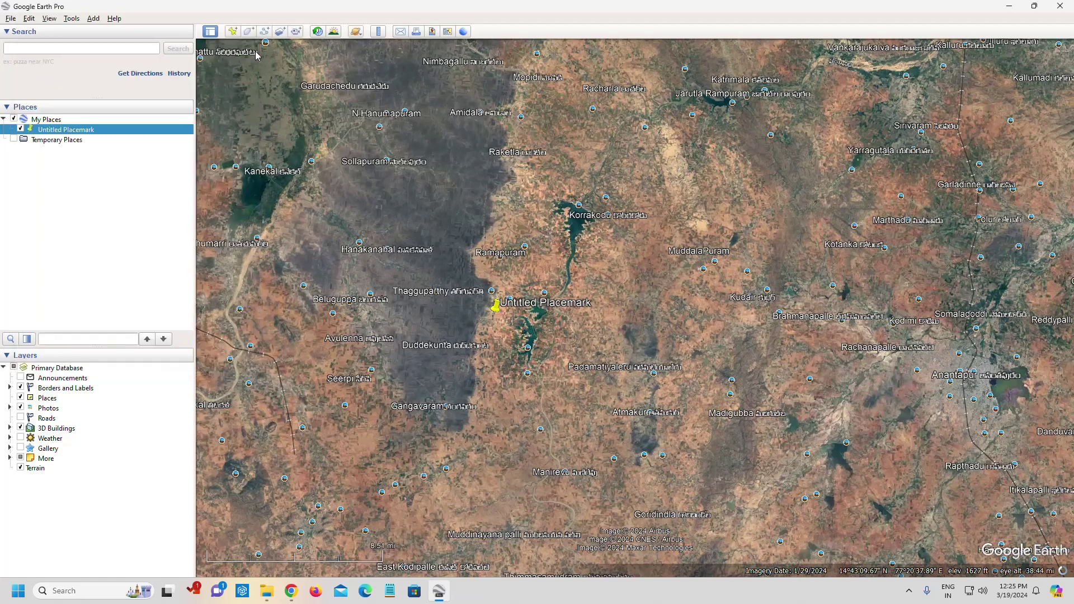
# Delete the untitled placemark from My Places.
pyautogui.rightClick(38, 130)
pyautogui.click(60, 173)
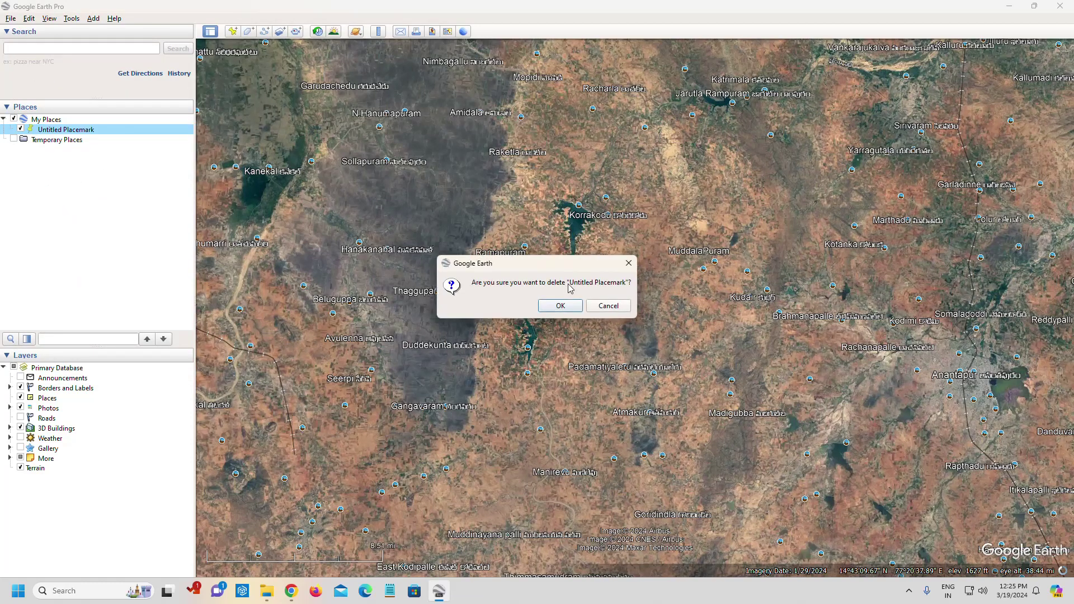
pyautogui.click(556, 305)
# Draw a polygon of about 5.6 acres along the edges of the bare field just south of the dark green field.
pyautogui.scroll(1, 381, 237)
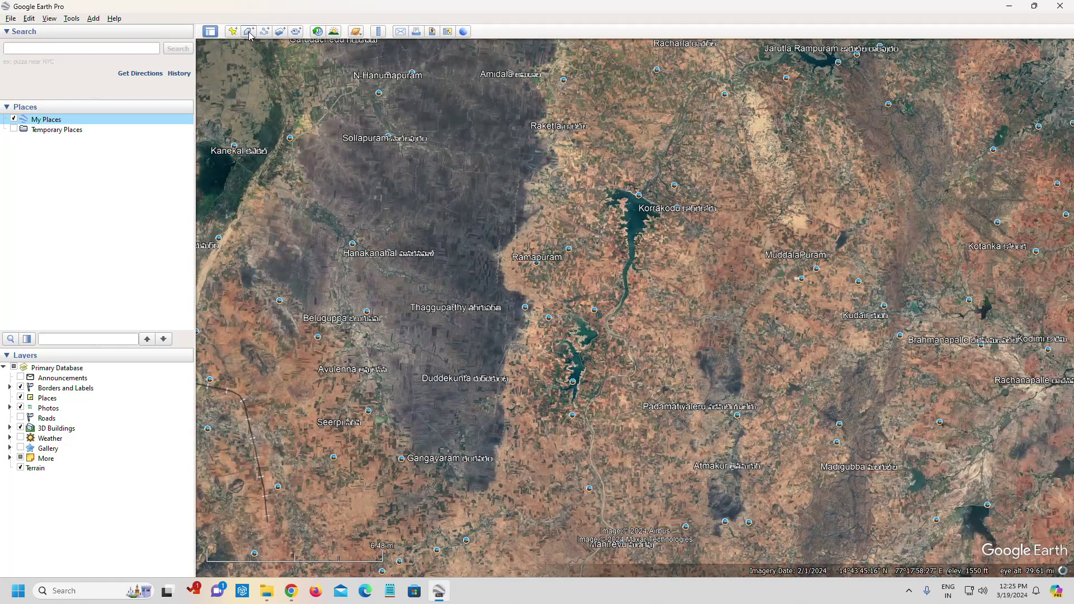
pyautogui.click(249, 32)
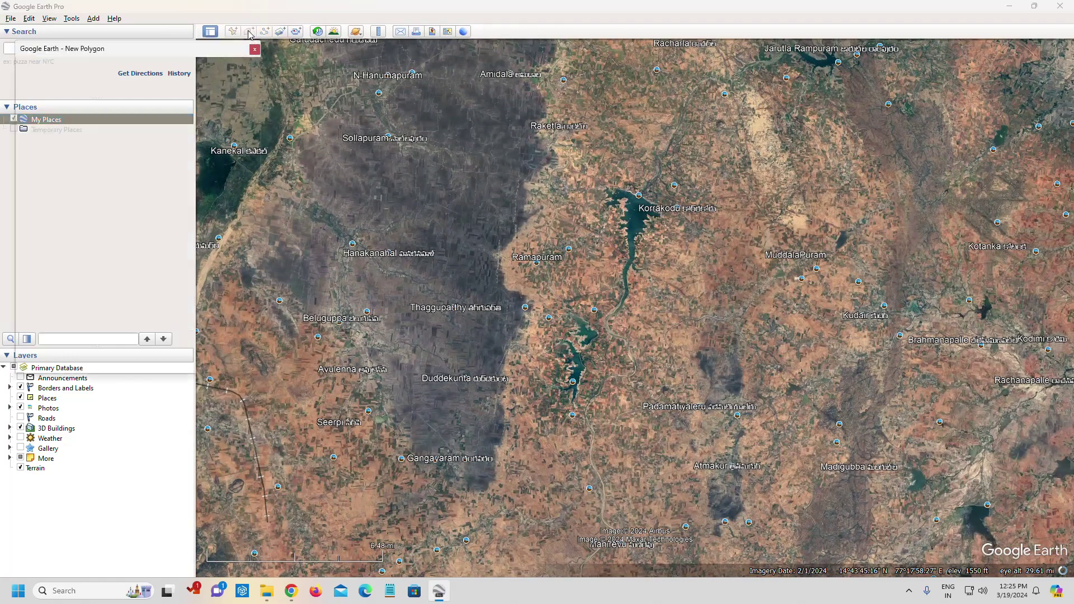
pyautogui.scroll(4, 515, 351)
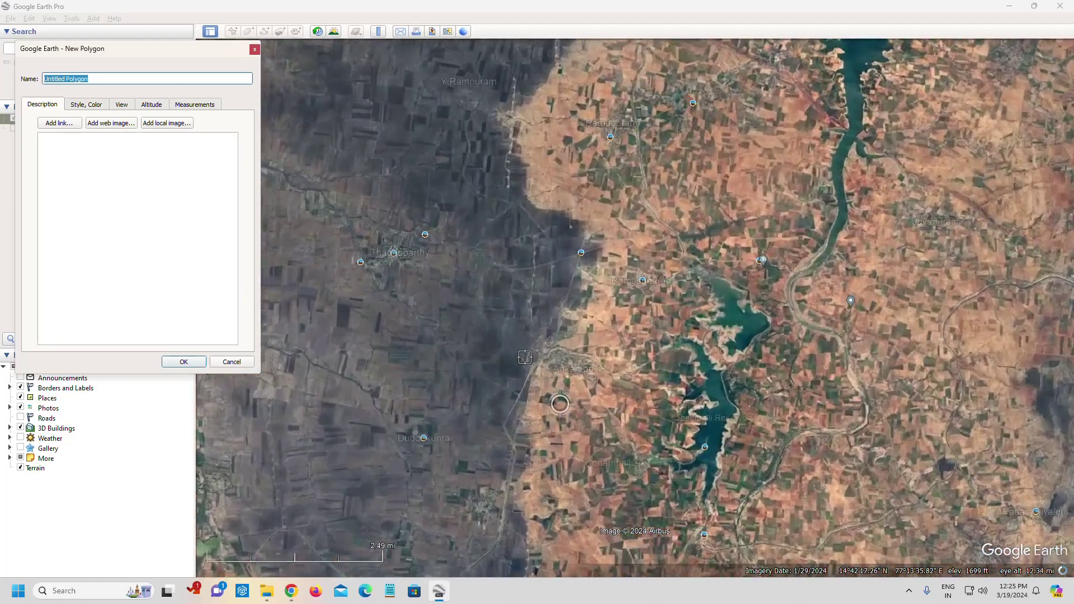
pyautogui.scroll(4, 535, 349)
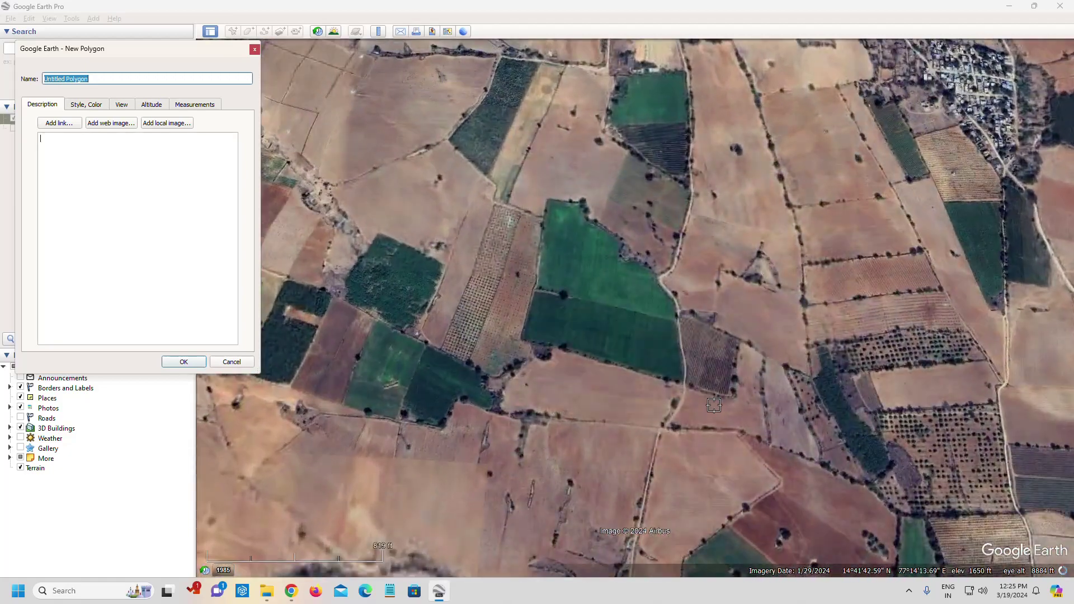
pyautogui.scroll(2, 714, 405)
pyautogui.click(348, 409)
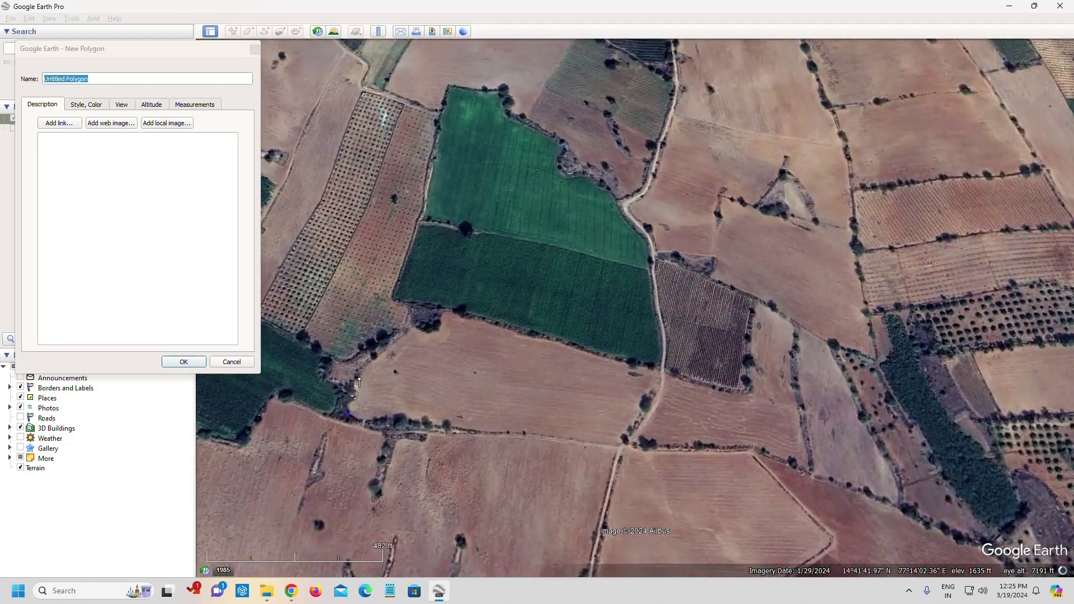
pyautogui.click(449, 316)
pyautogui.click(649, 372)
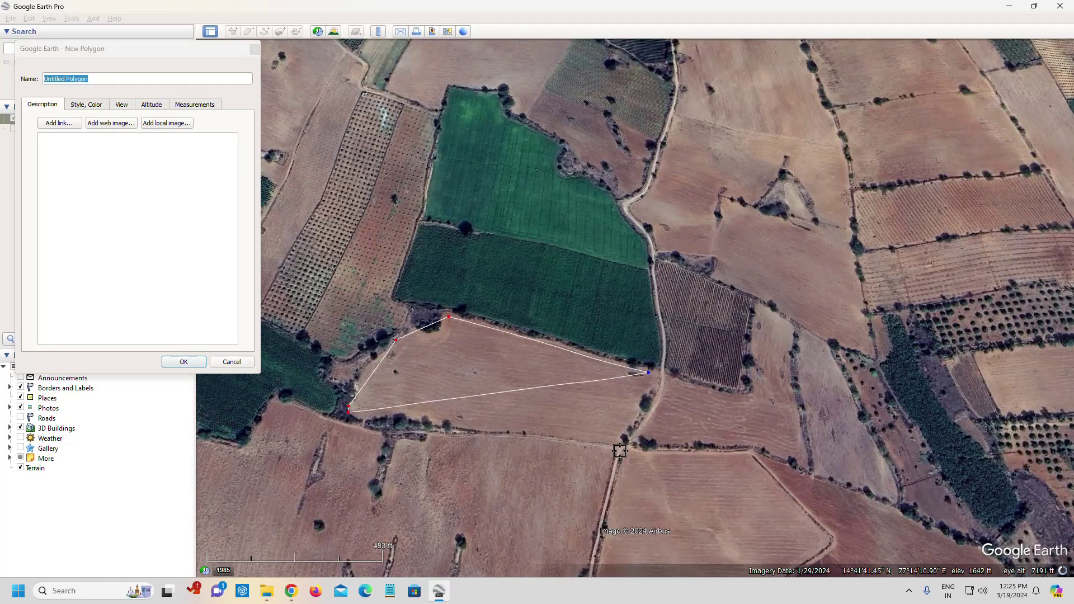
pyautogui.click(621, 447)
pyautogui.click(411, 428)
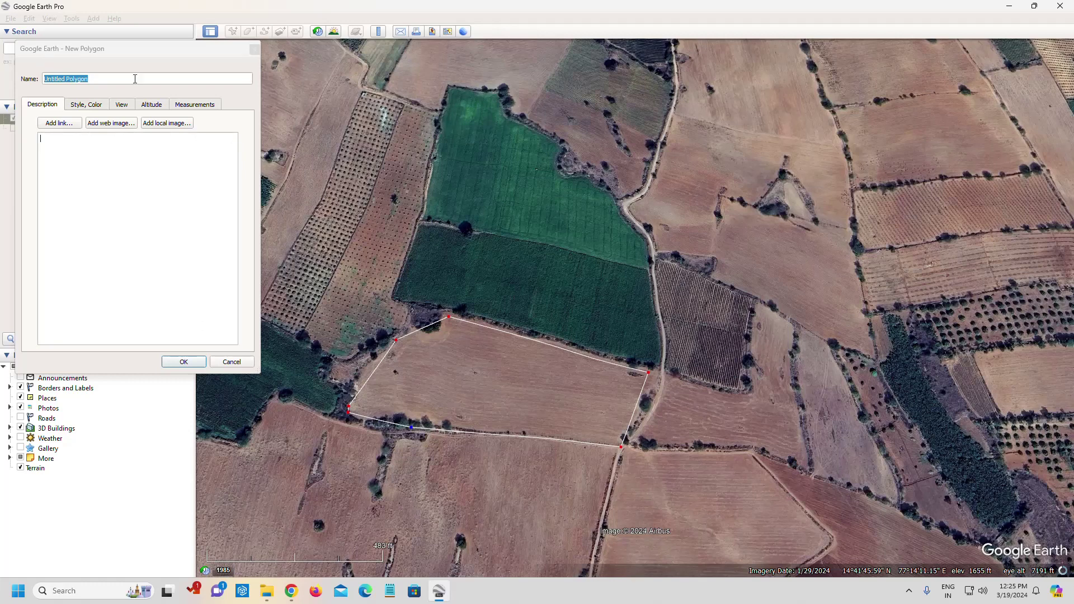
# Style the polygon's outline with the purple line color #aa007f and a width of 25.
pyautogui.click(84, 106)
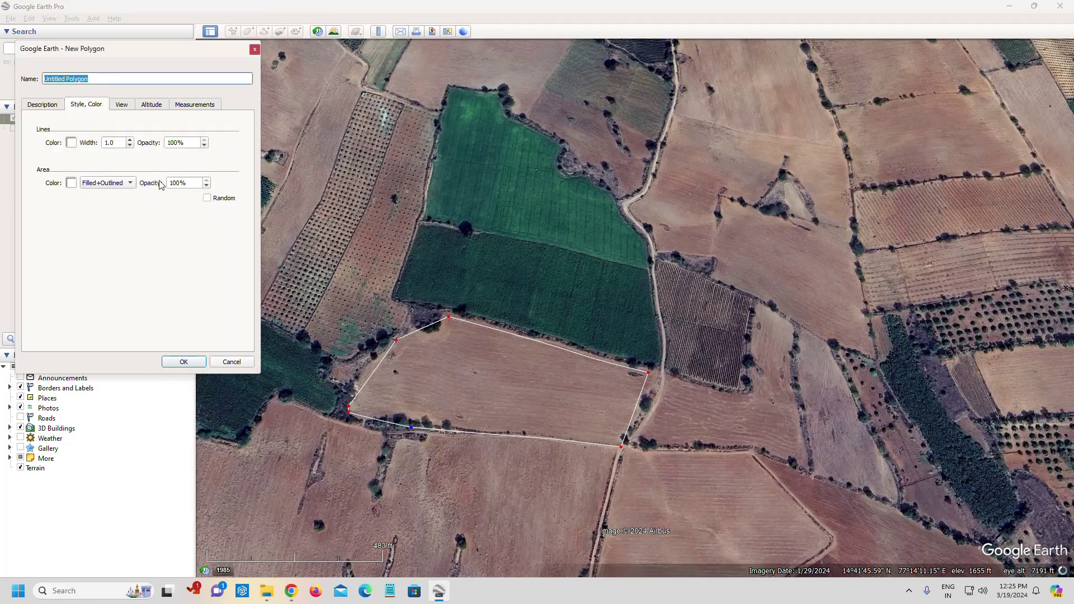
pyautogui.click(71, 143)
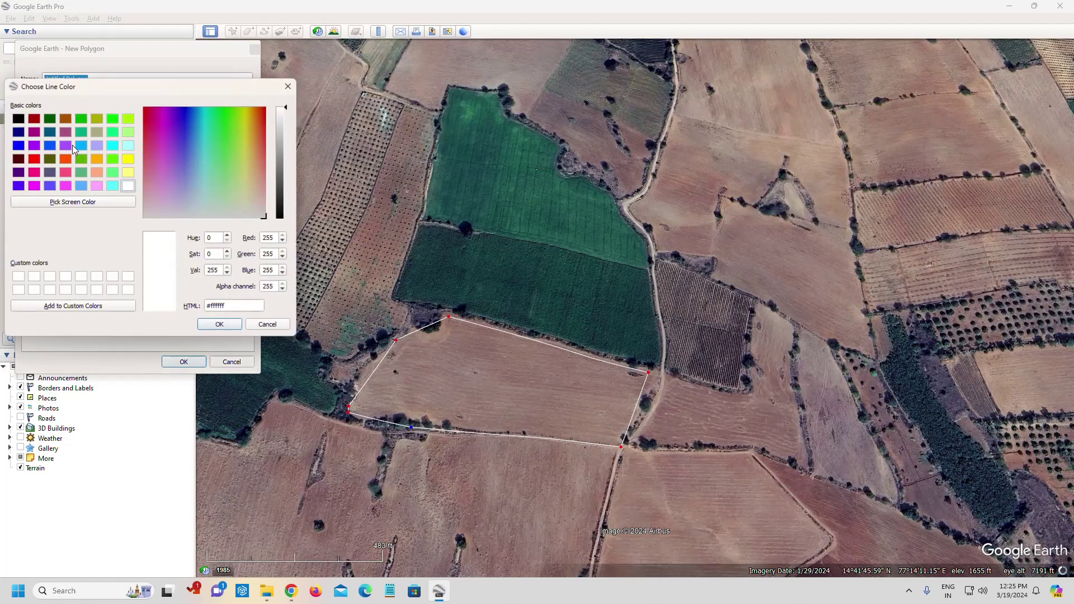
pyautogui.click(36, 133)
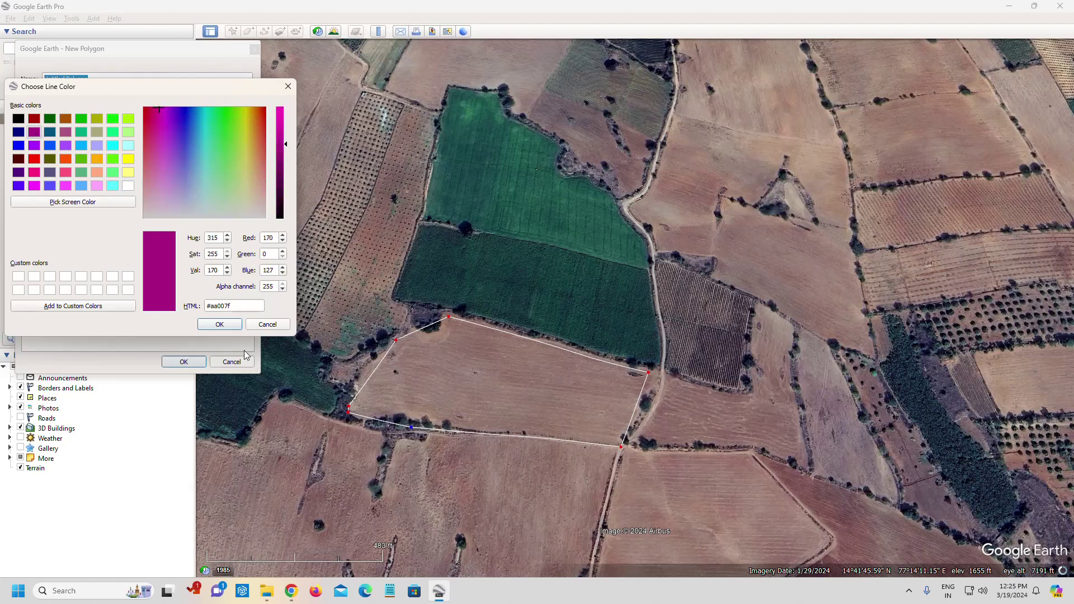
pyautogui.click(224, 318)
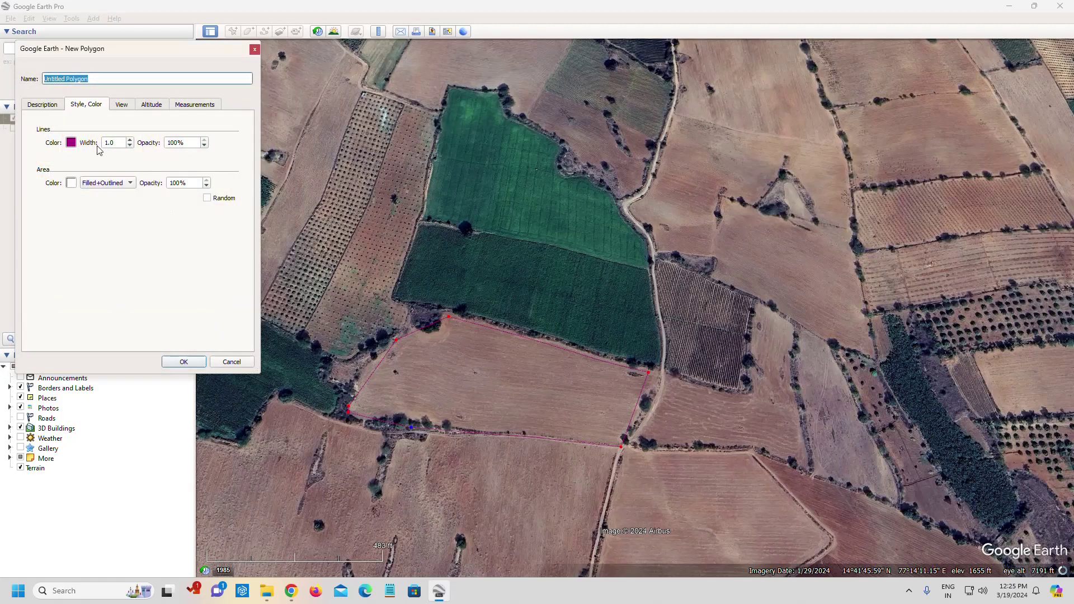
pyautogui.moveTo(120, 143); pyautogui.dragTo(82, 145)
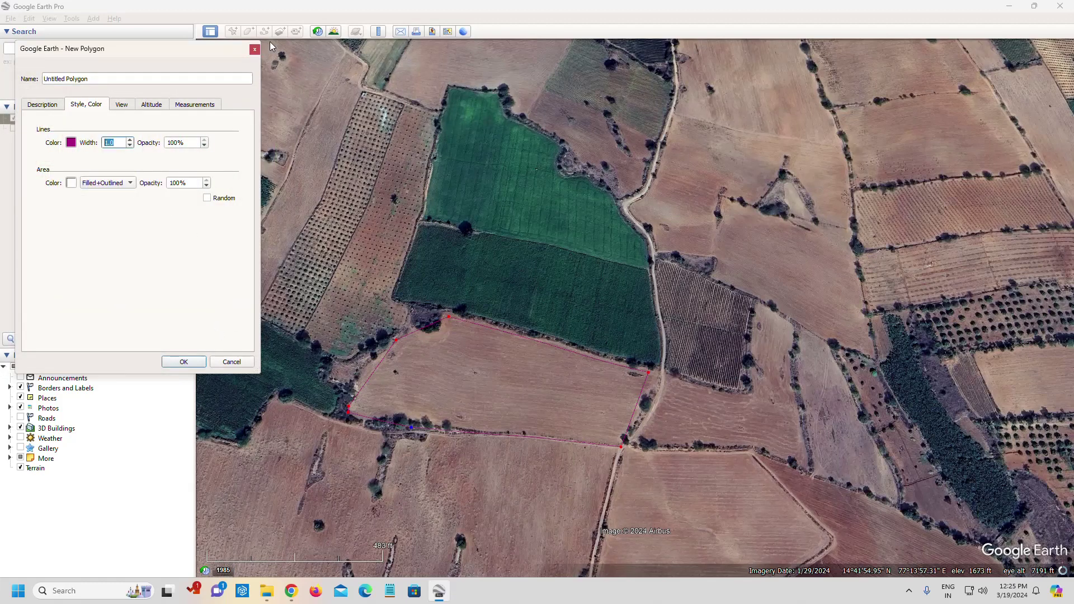
pyautogui.write('25')
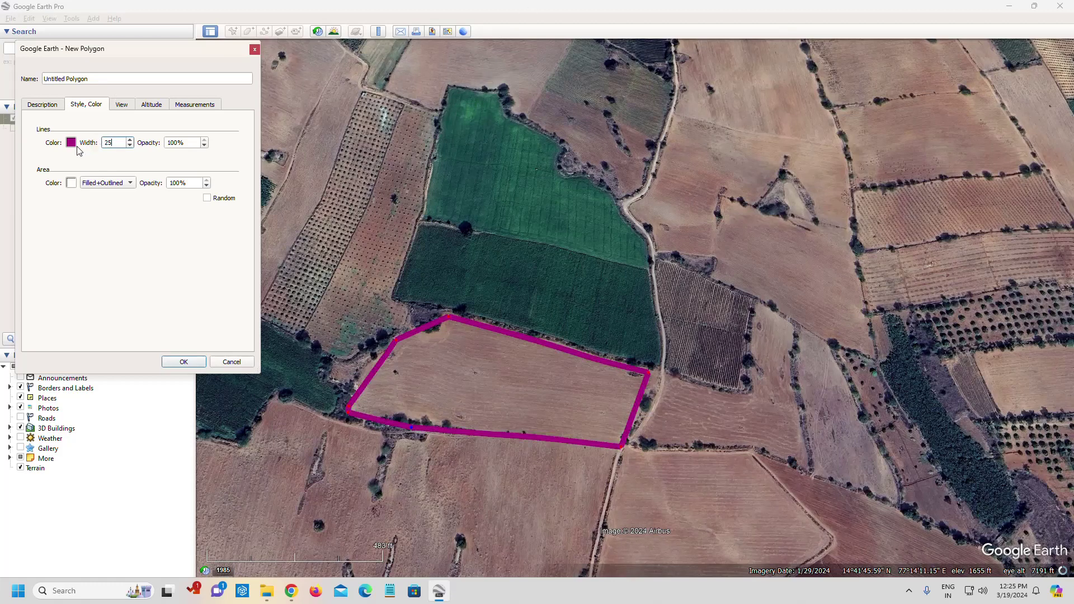
# Check the polygon's area in acres and in hectares, and close the new polygon without saving it.
pyautogui.click(200, 106)
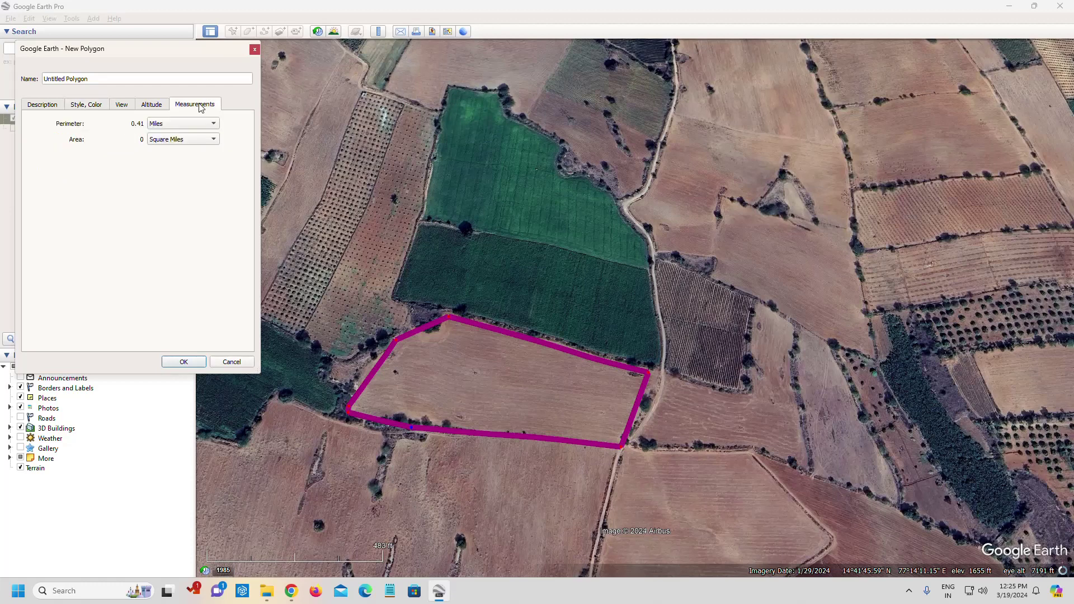
pyautogui.click(180, 140)
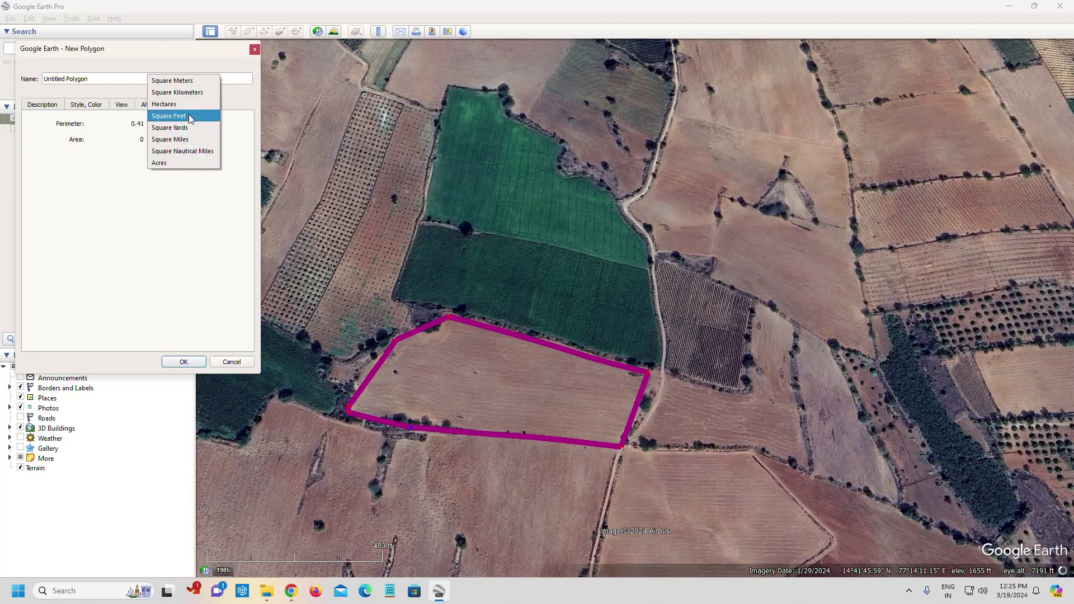
pyautogui.click(178, 163)
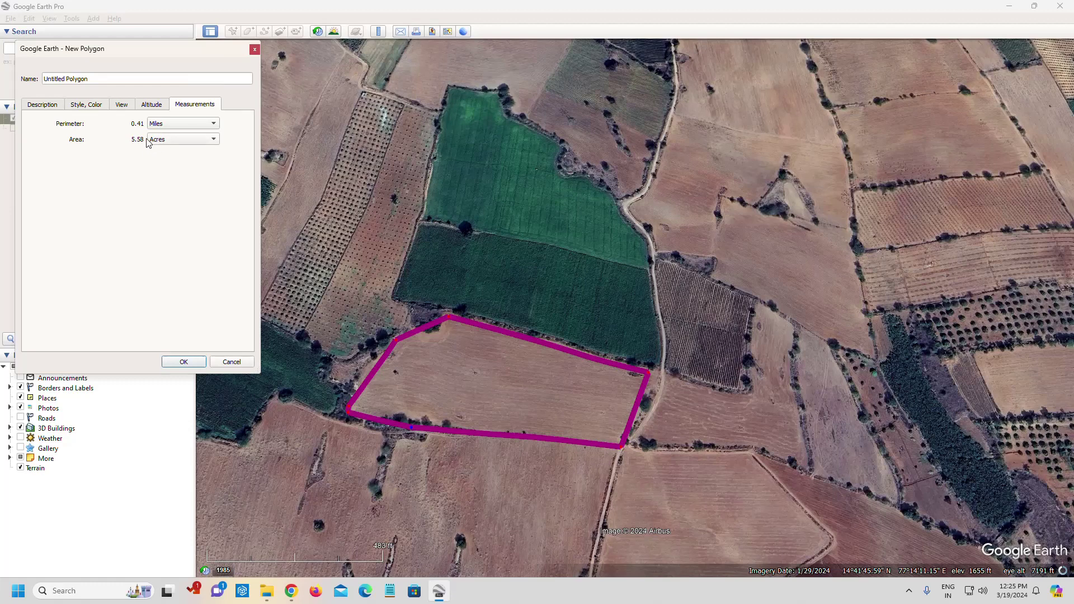
pyautogui.click(160, 147)
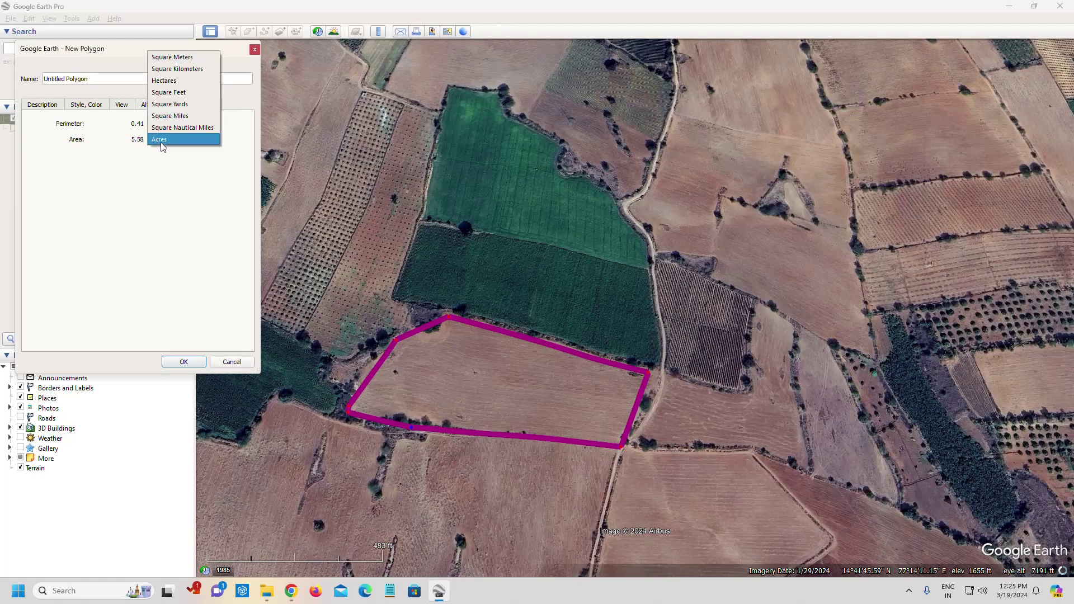
pyautogui.click(167, 82)
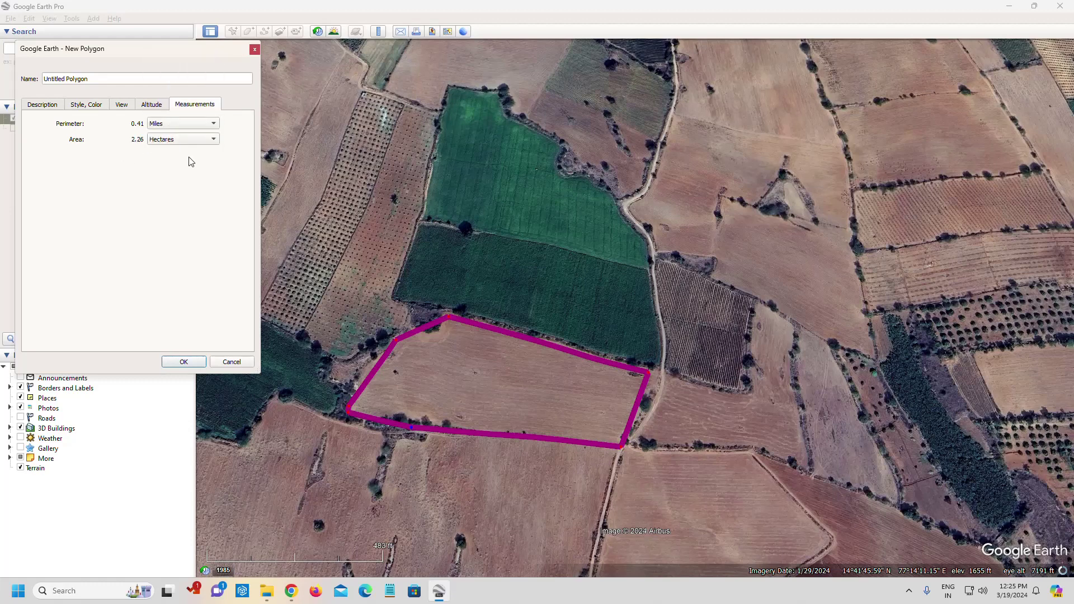
pyautogui.click(168, 140)
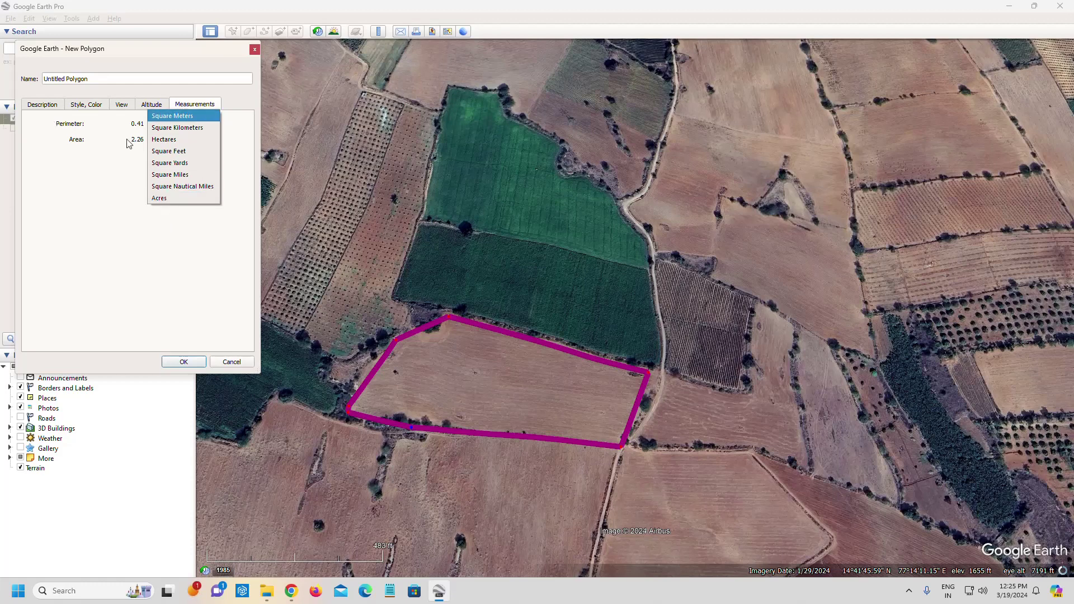
pyautogui.click(175, 259)
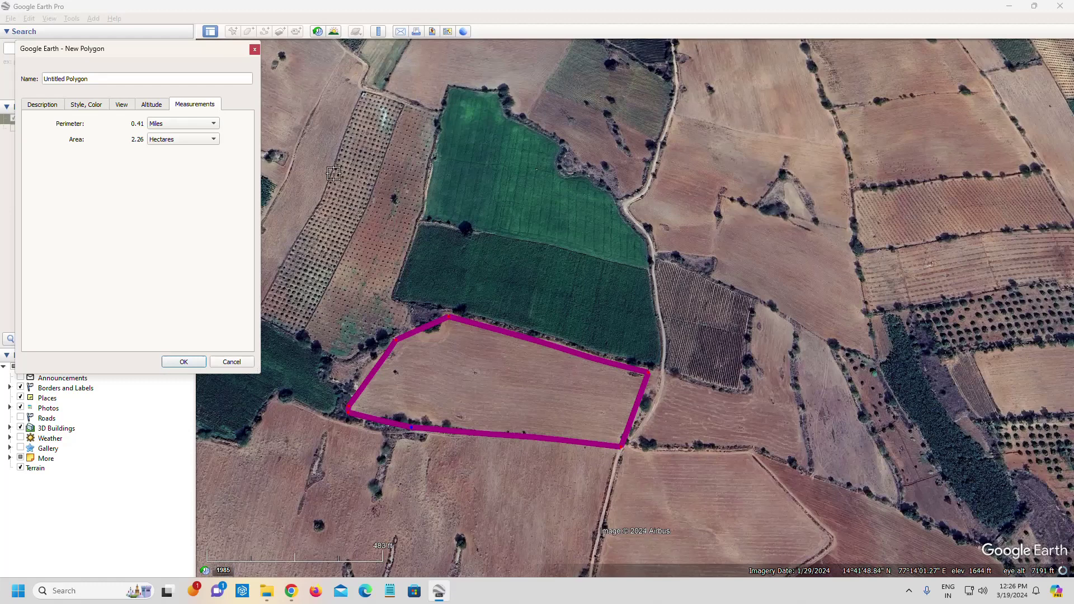
pyautogui.click(255, 50)
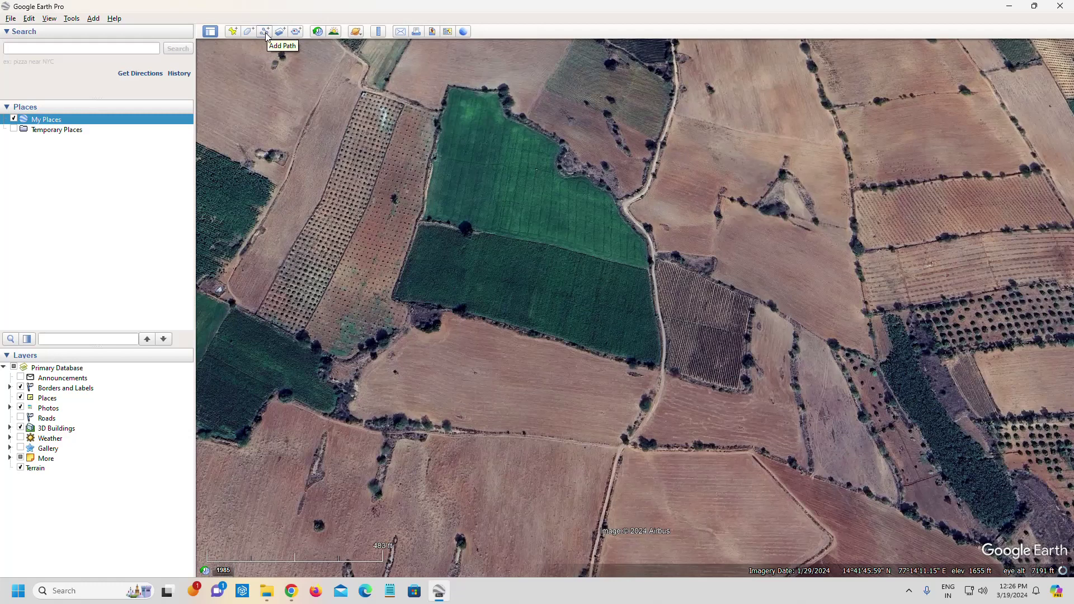
# Draw a path of about 301 m along the dirt road running between the bare fields south of the dark green field.
pyautogui.scroll(3, 654, 319)
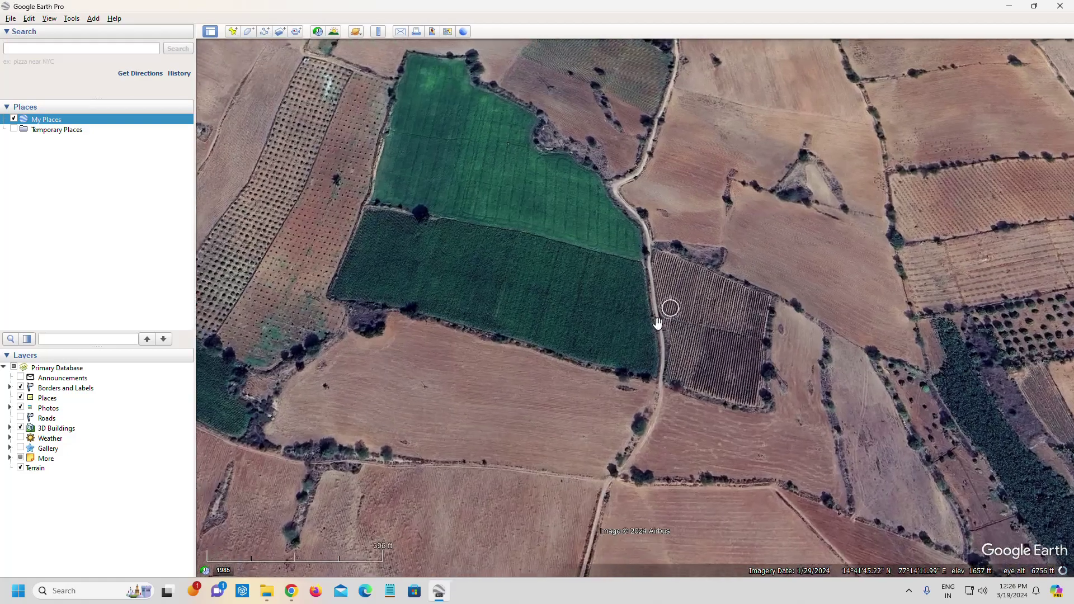
pyautogui.moveTo(547, 348); pyautogui.dragTo(439, 208)
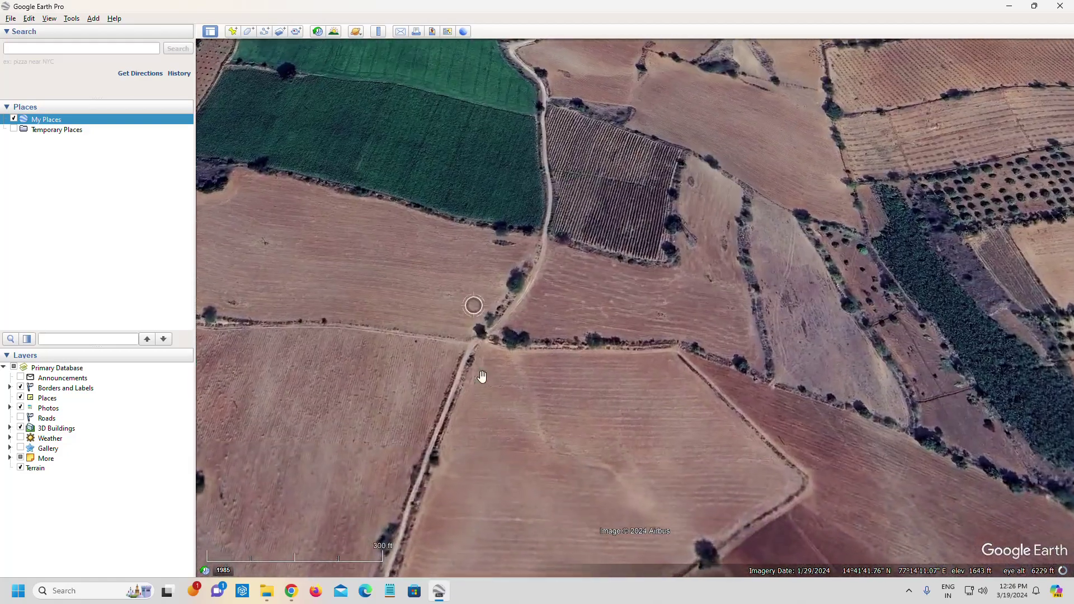
pyautogui.moveTo(480, 371); pyautogui.dragTo(607, 211)
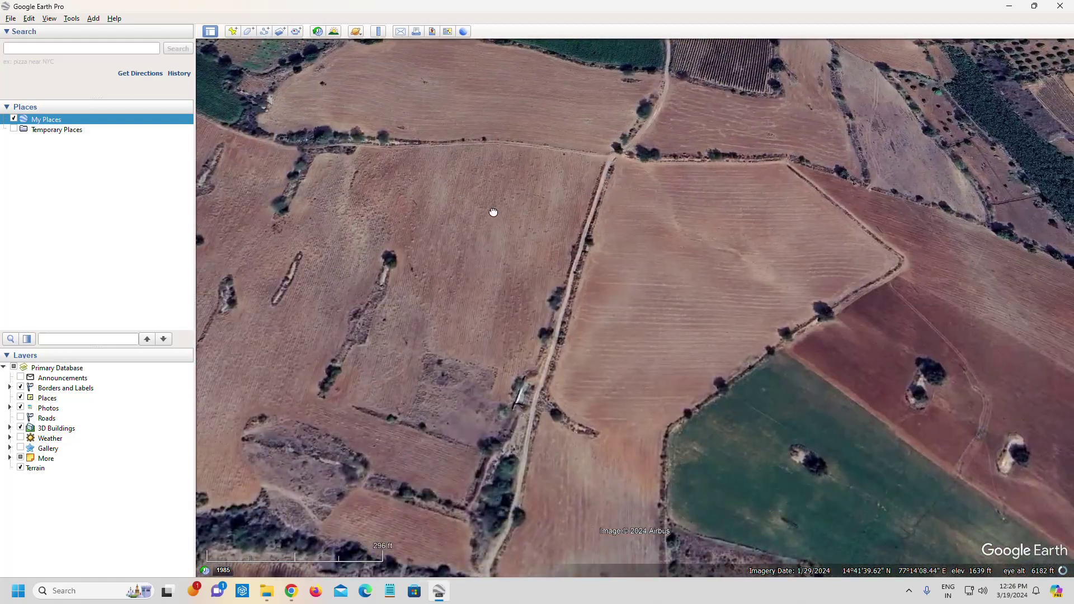
pyautogui.click(265, 31)
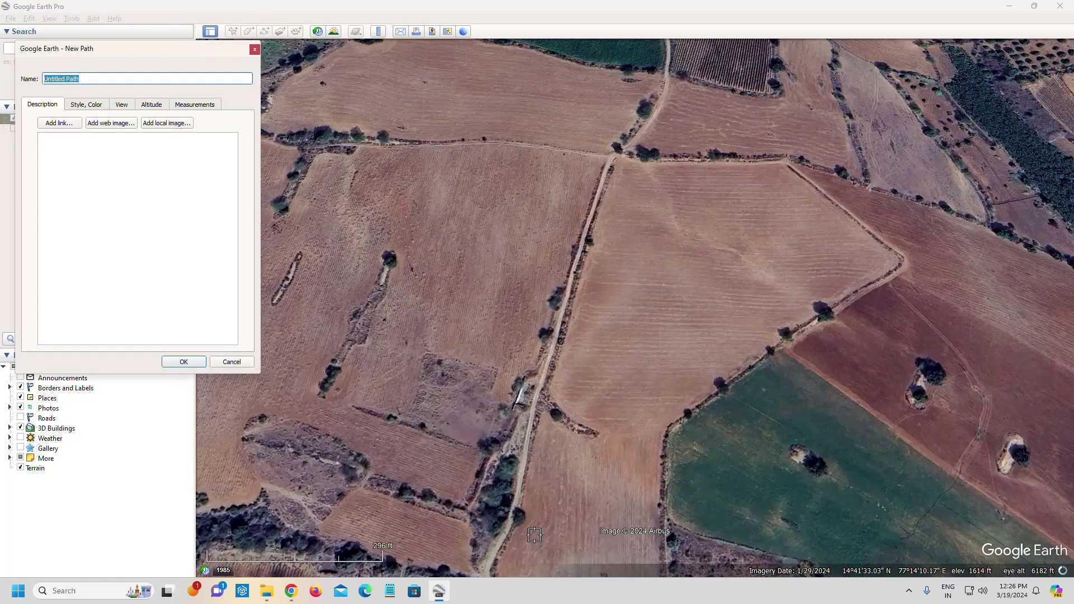
pyautogui.click(509, 529)
pyautogui.click(536, 401)
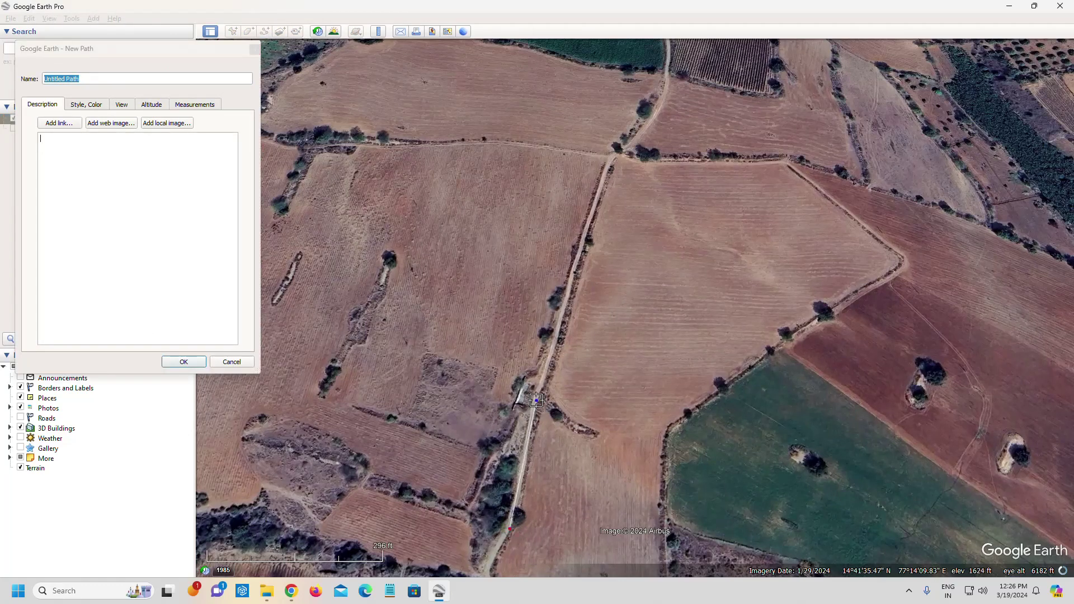
pyautogui.click(568, 284)
pyautogui.click(595, 207)
pyautogui.click(622, 150)
pyautogui.click(657, 112)
# Style the path's line with the light green color #55ff7f and a width of 6, and save the path.
pyautogui.click(86, 104)
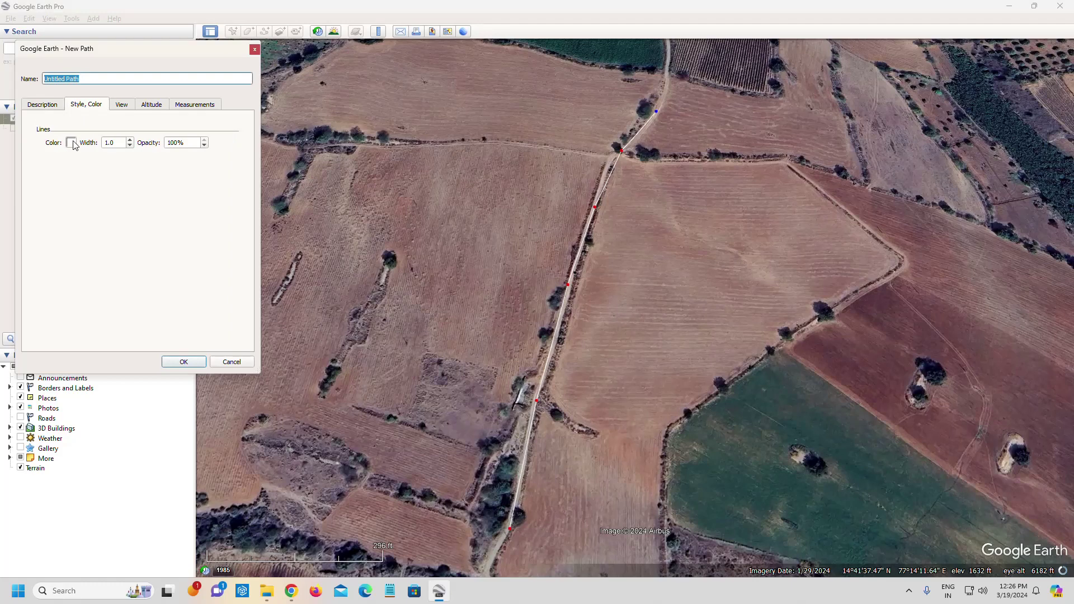
pyautogui.click(71, 145)
pyautogui.click(113, 170)
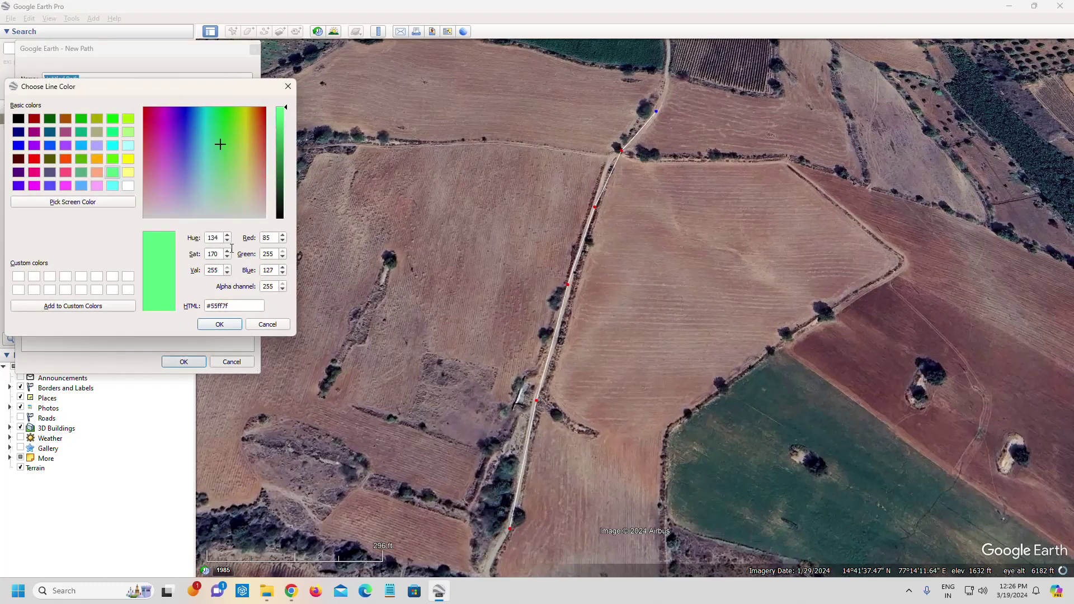
pyautogui.click(219, 324)
pyautogui.click(116, 143)
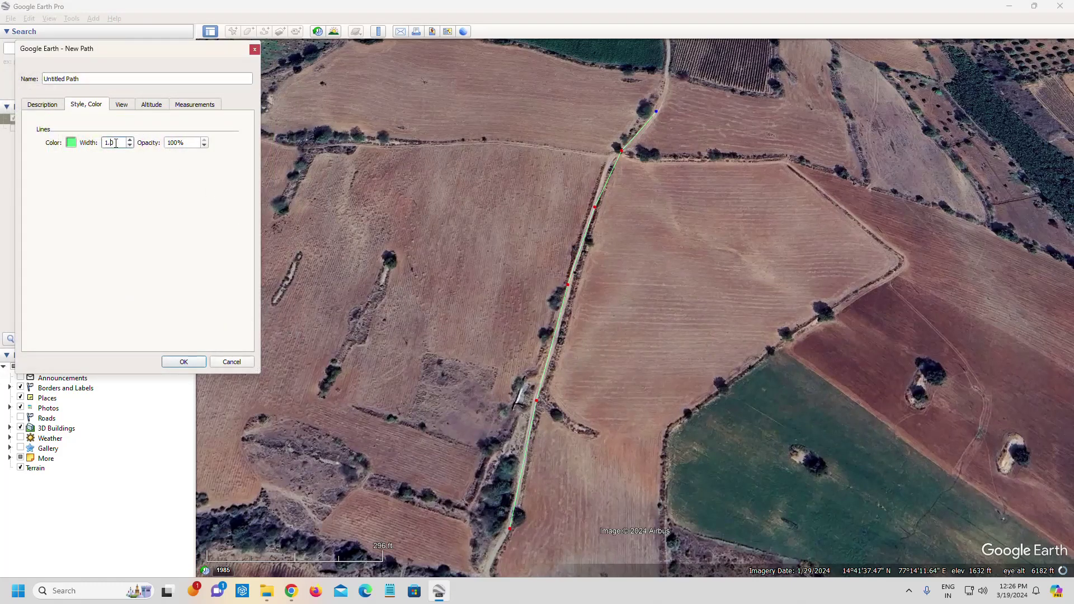
pyautogui.write('10')
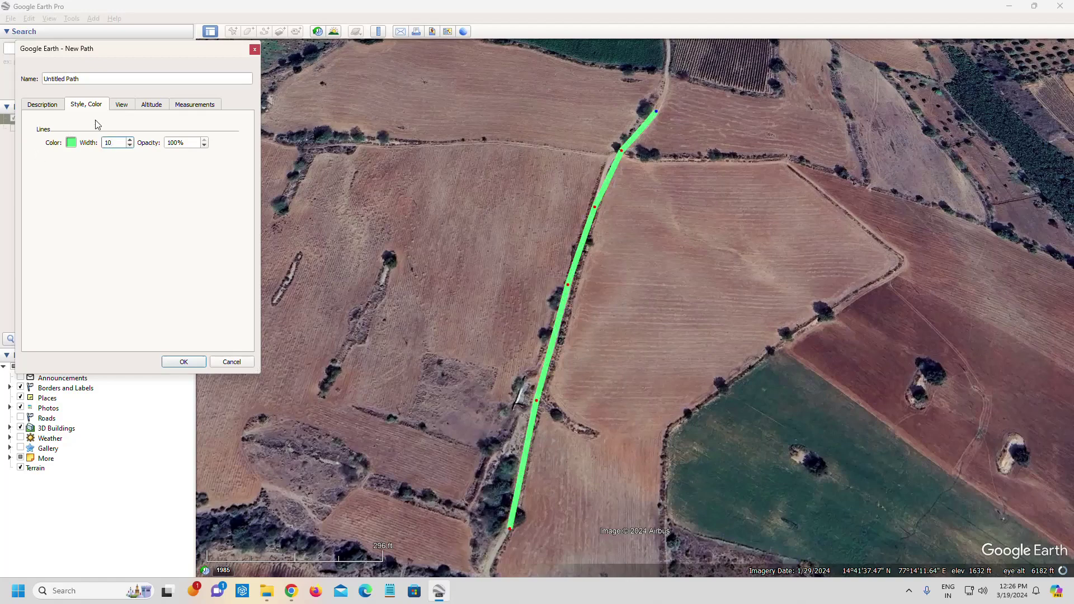
pyautogui.scroll(-1, 514, 302)
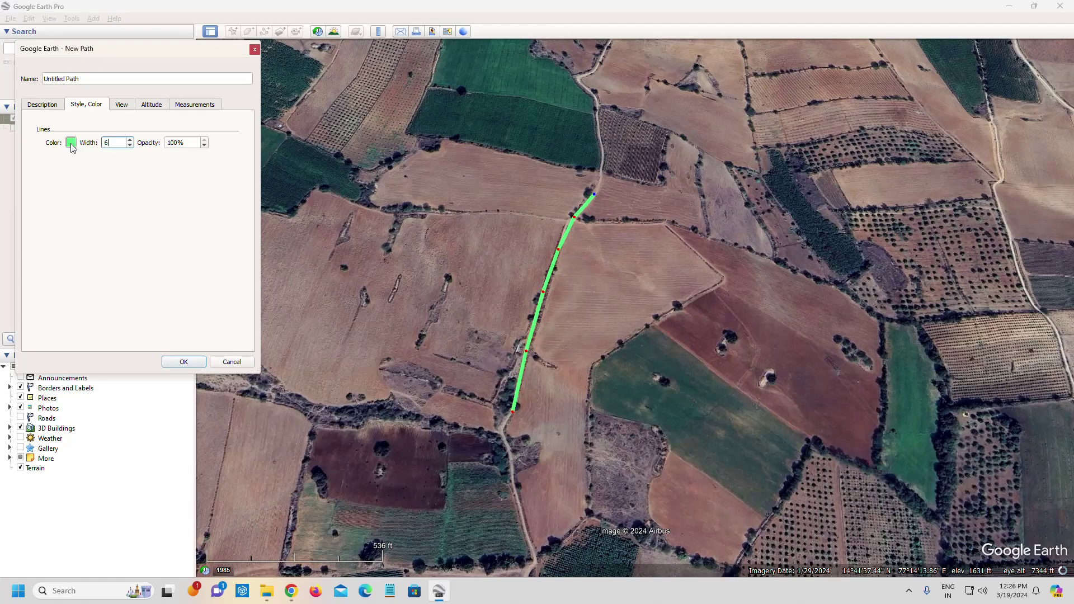
pyautogui.click(184, 362)
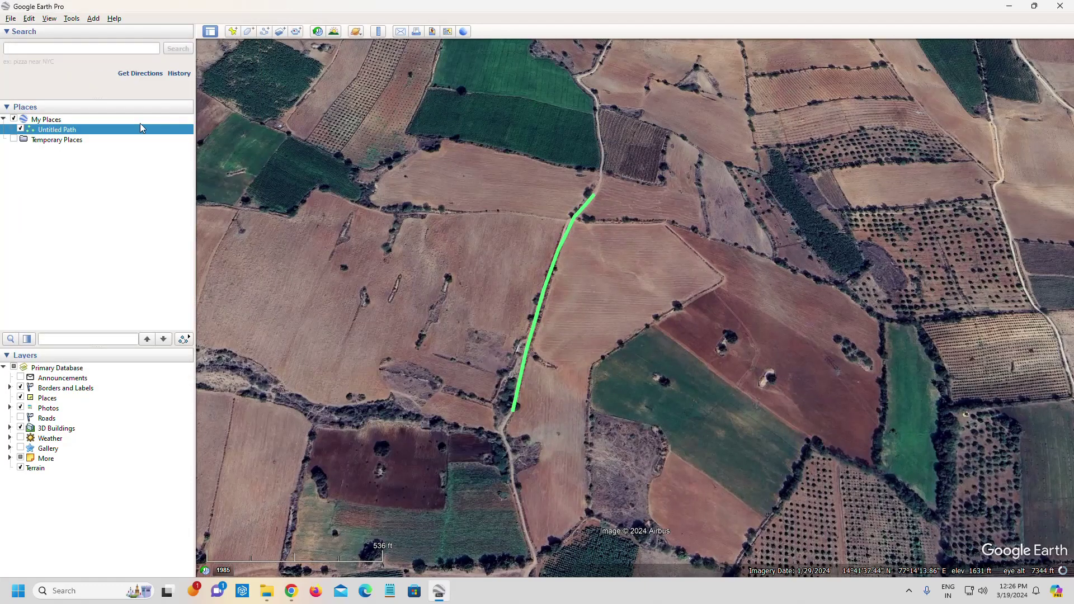
# Check the saved path's length in meters and in kilometers in its properties, and close them without saving.
pyautogui.rightClick(119, 130)
pyautogui.click(156, 269)
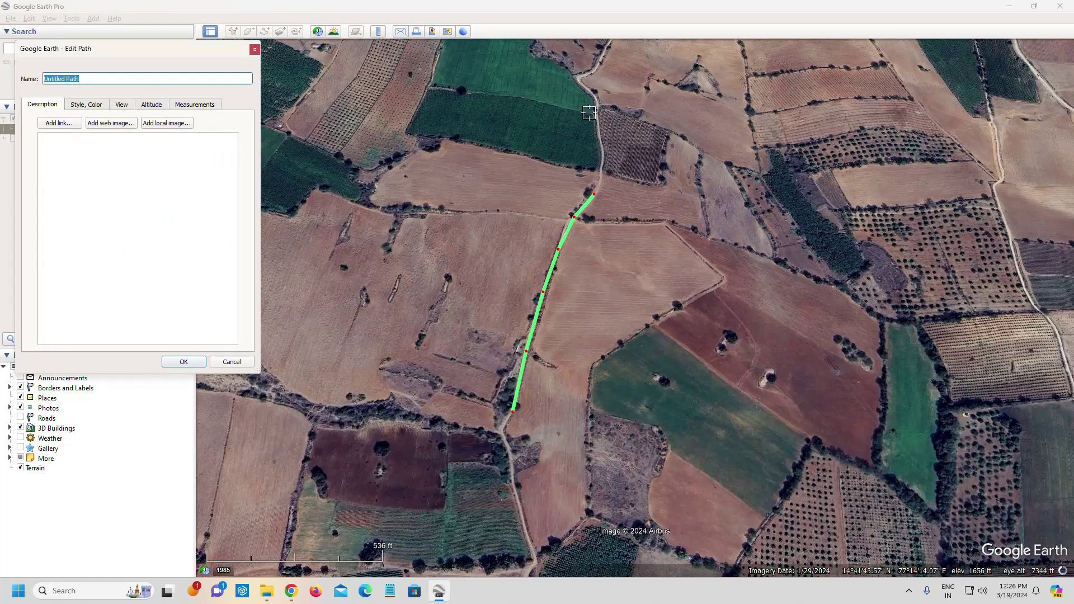
pyautogui.click(202, 105)
pyautogui.click(168, 127)
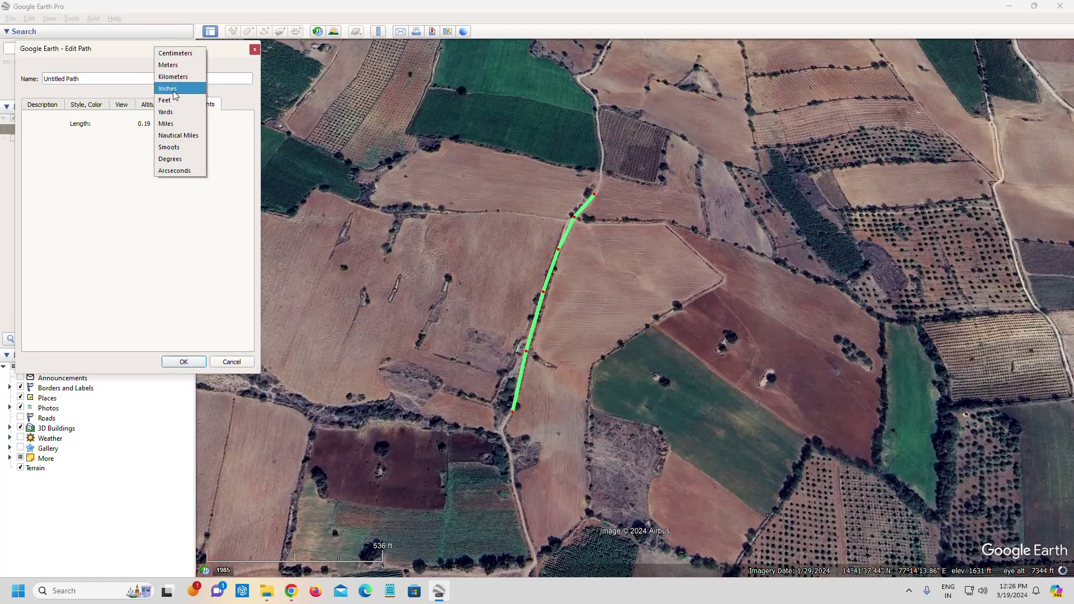
pyautogui.click(178, 66)
pyautogui.click(188, 127)
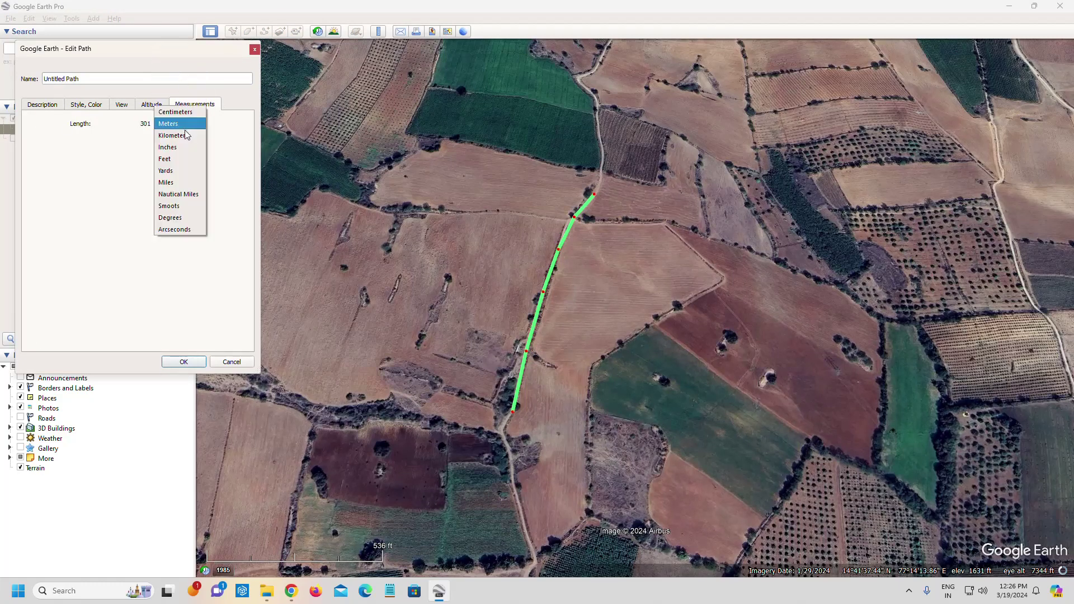
pyautogui.click(185, 151)
pyautogui.click(178, 124)
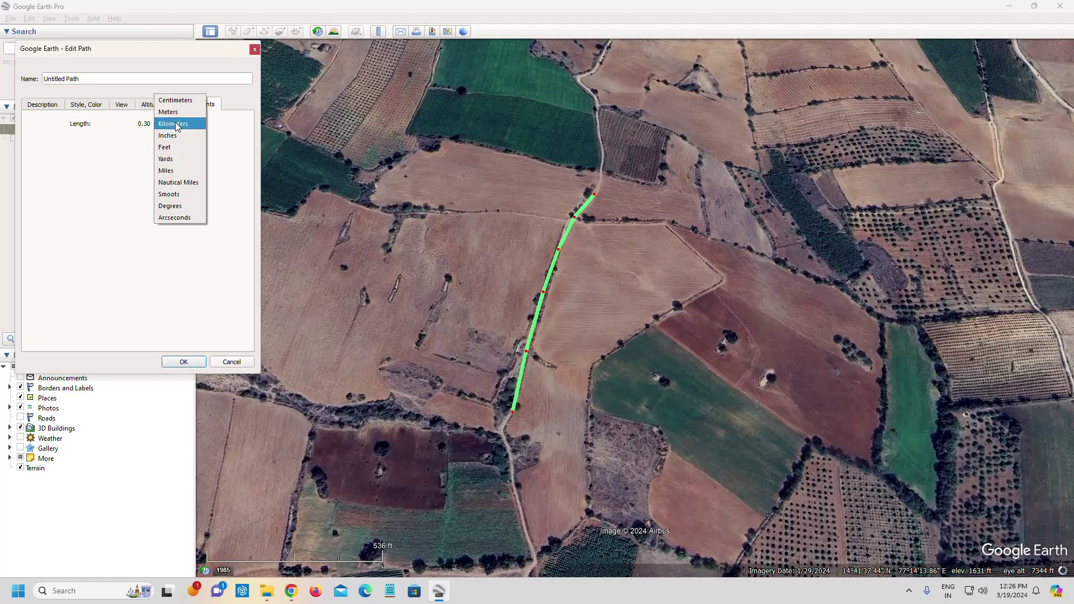
pyautogui.click(178, 111)
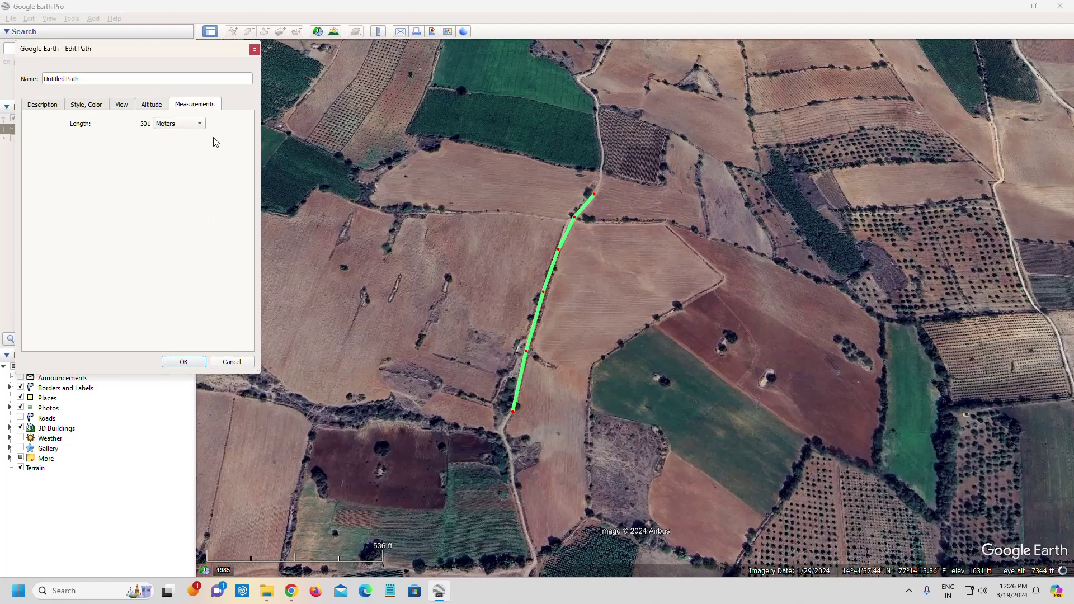
pyautogui.click(255, 50)
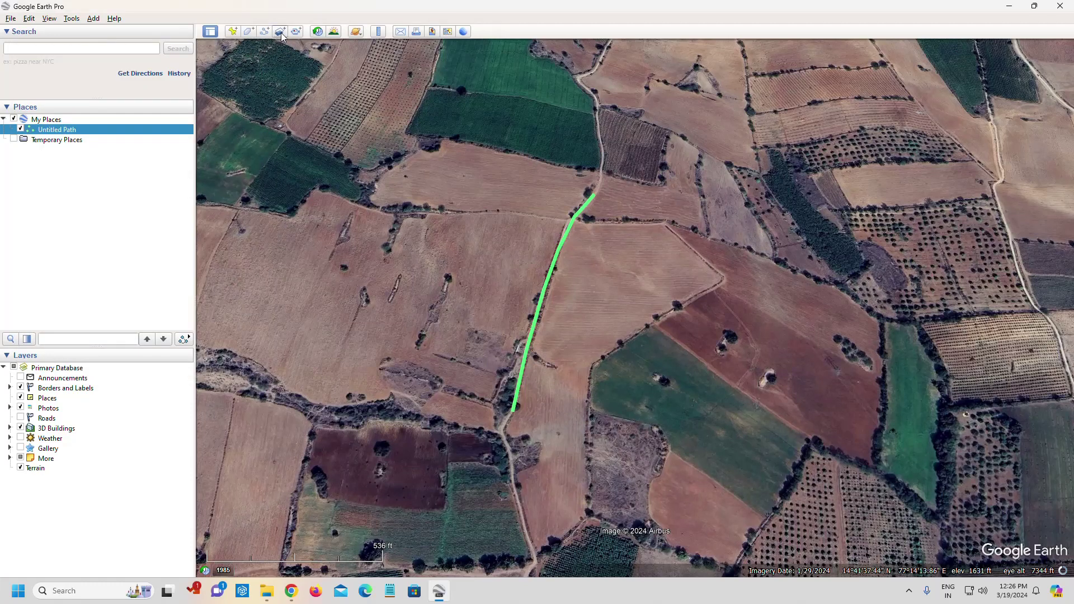
# Delete the untitled path from My Places.
pyautogui.rightClick(82, 129)
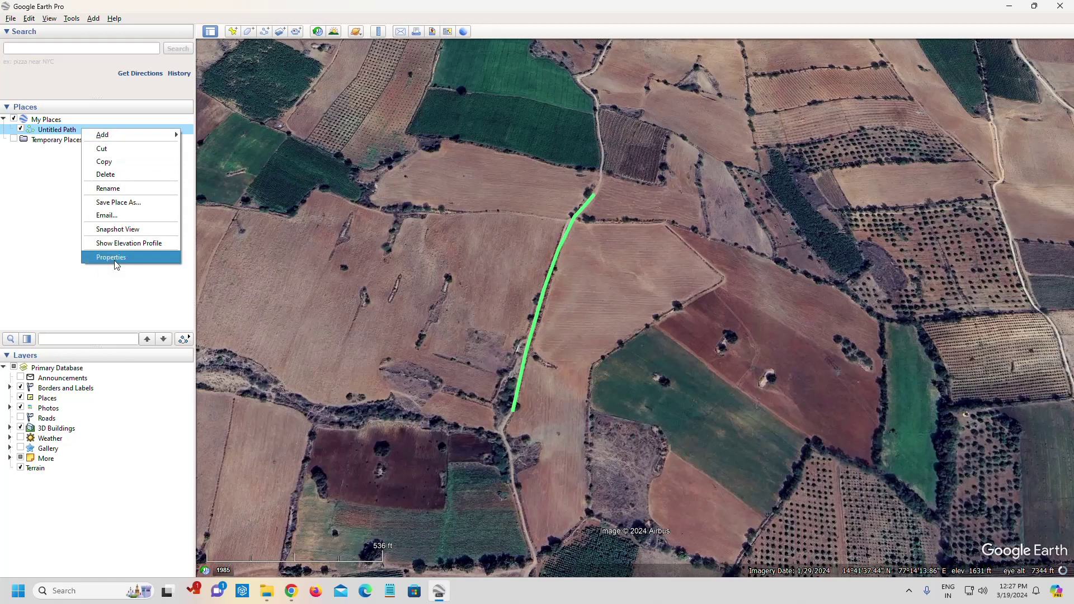
pyautogui.click(109, 175)
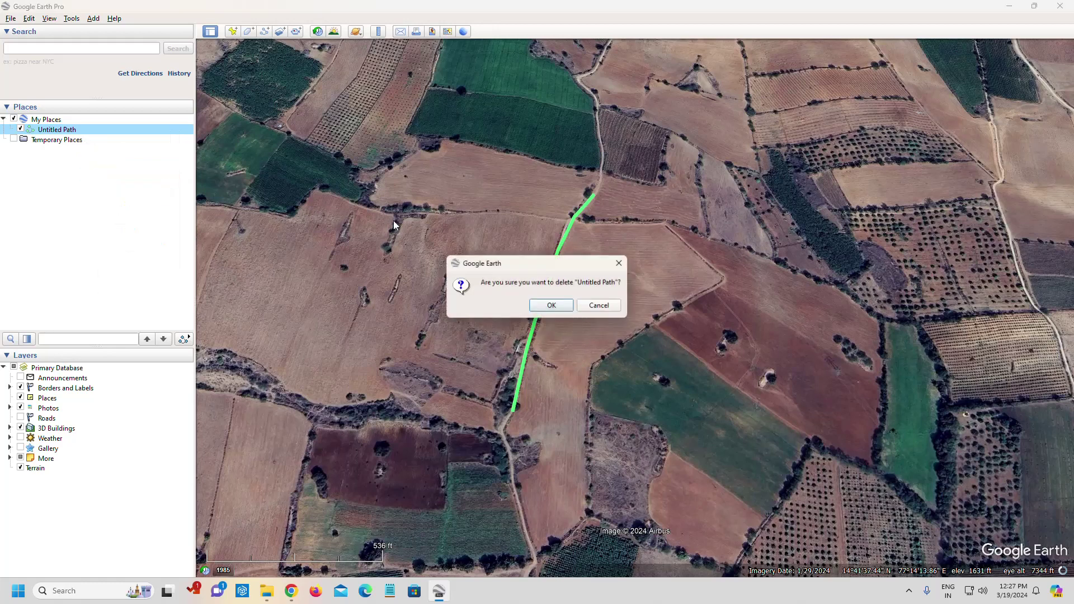
pyautogui.click(552, 306)
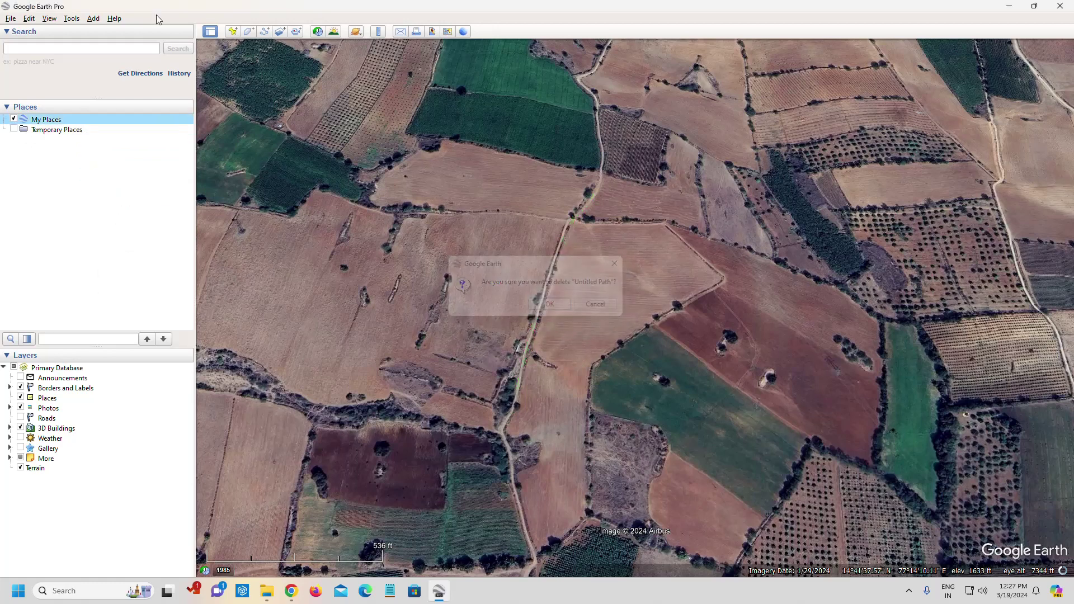
# Try to add an image overlay over the farmland south of Ankampalli without specifying an image file, and cancel it.
pyautogui.click(280, 31)
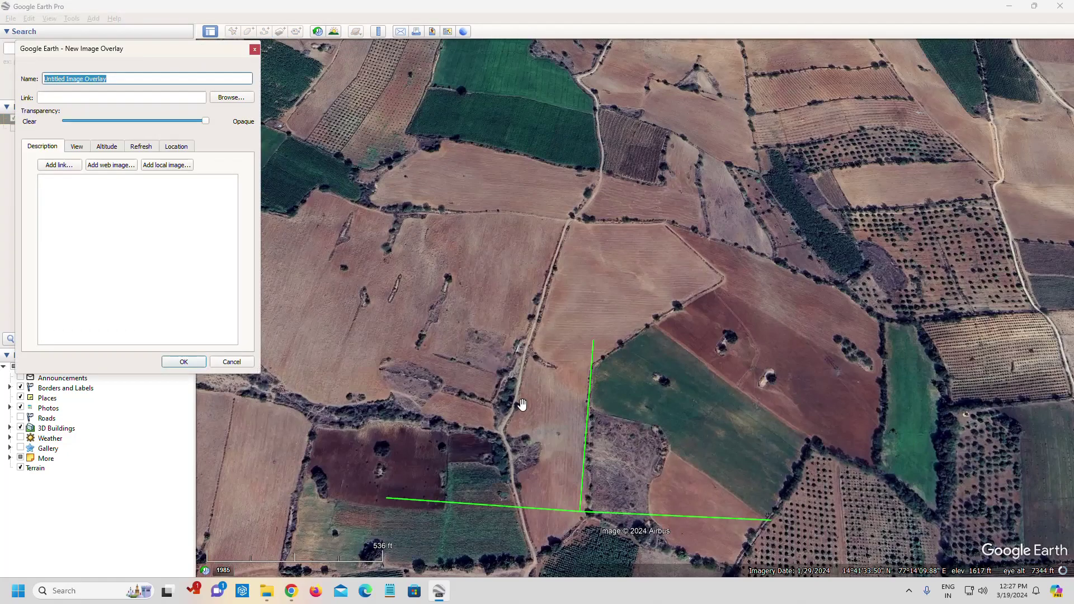
pyautogui.moveTo(518, 407); pyautogui.dragTo(484, 301)
pyautogui.scroll(-5, 484, 301)
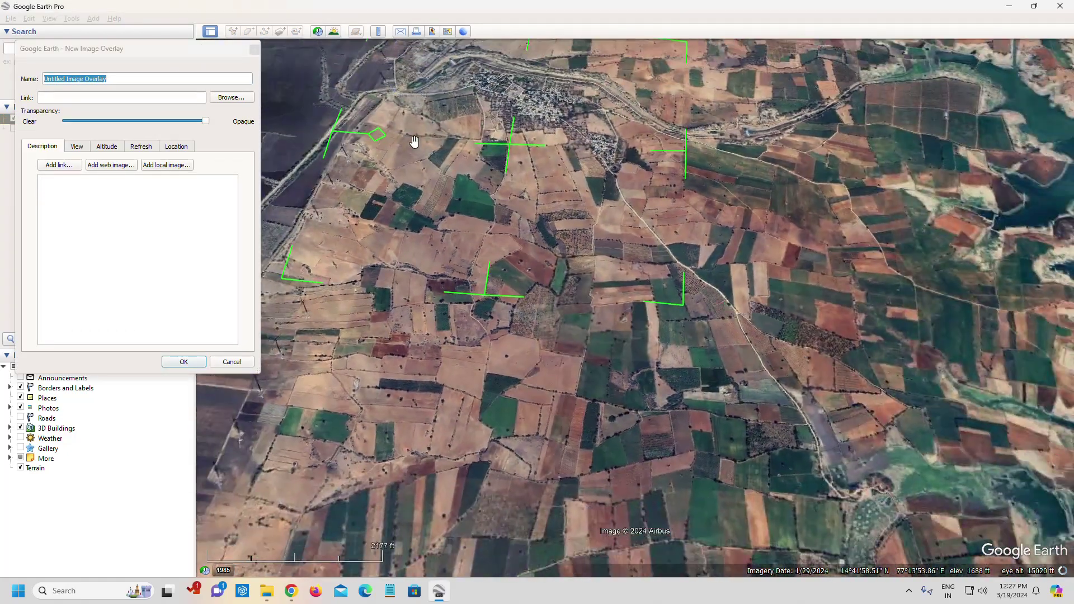
pyautogui.moveTo(524, 184); pyautogui.dragTo(547, 269)
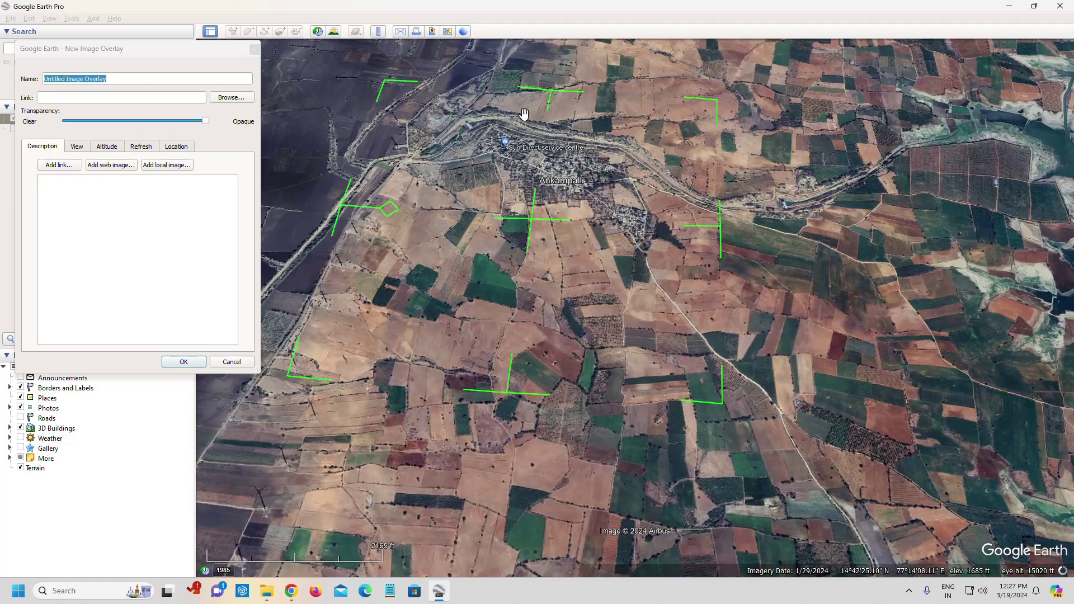
pyautogui.click(190, 364)
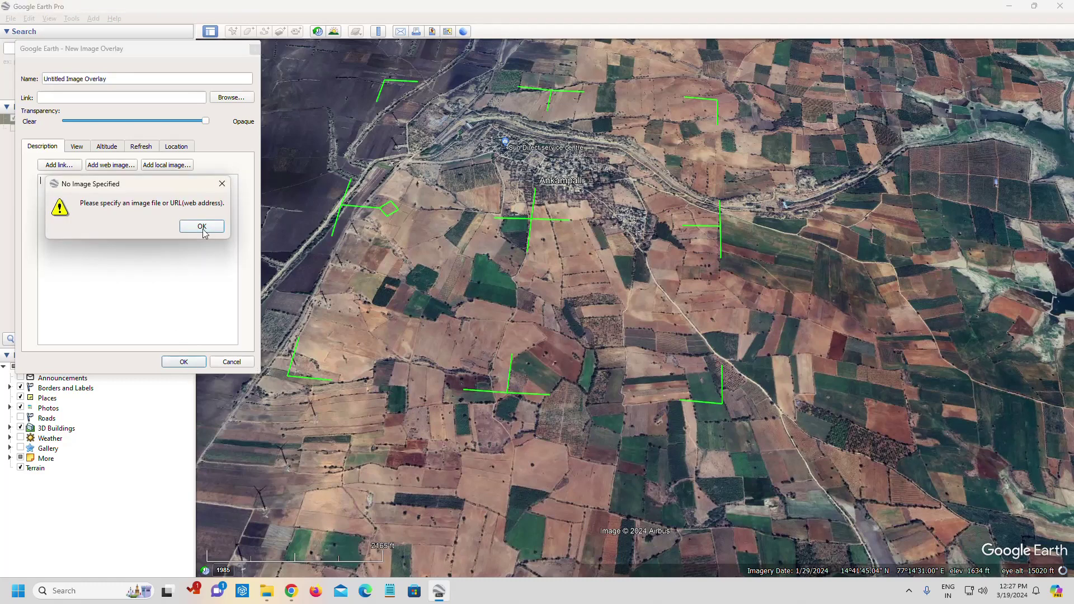
pyautogui.click(204, 227)
pyautogui.click(221, 363)
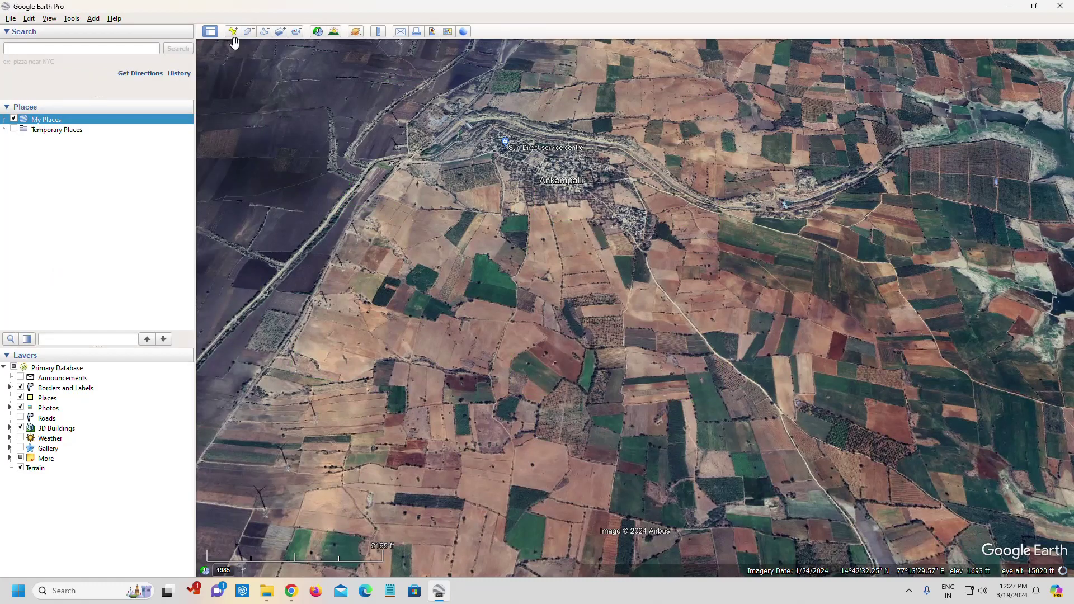
pyautogui.click(281, 31)
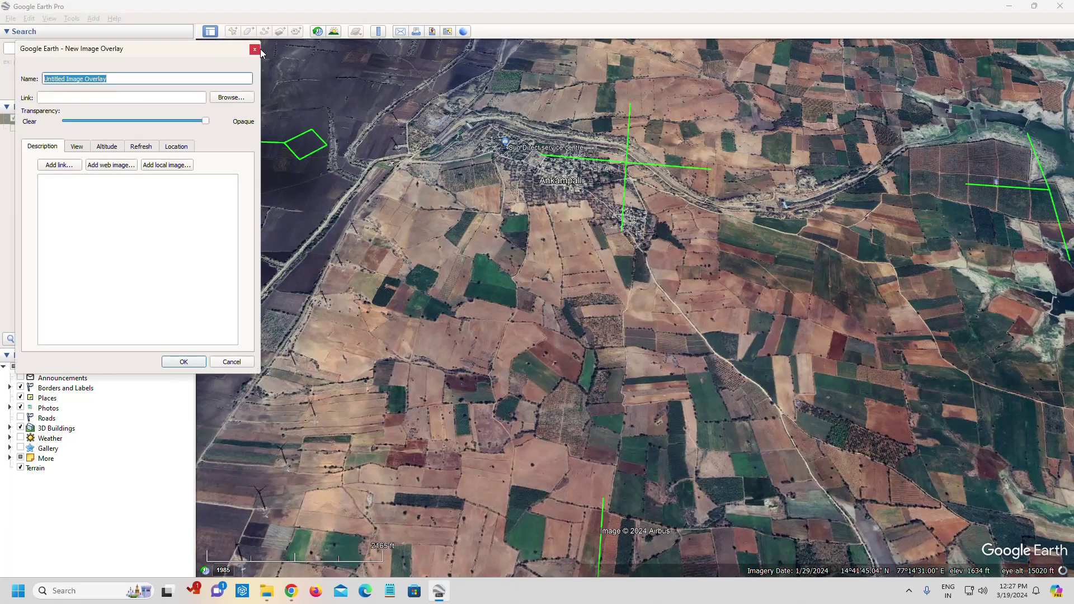
pyautogui.click(256, 50)
pyautogui.click(281, 33)
pyautogui.click(257, 49)
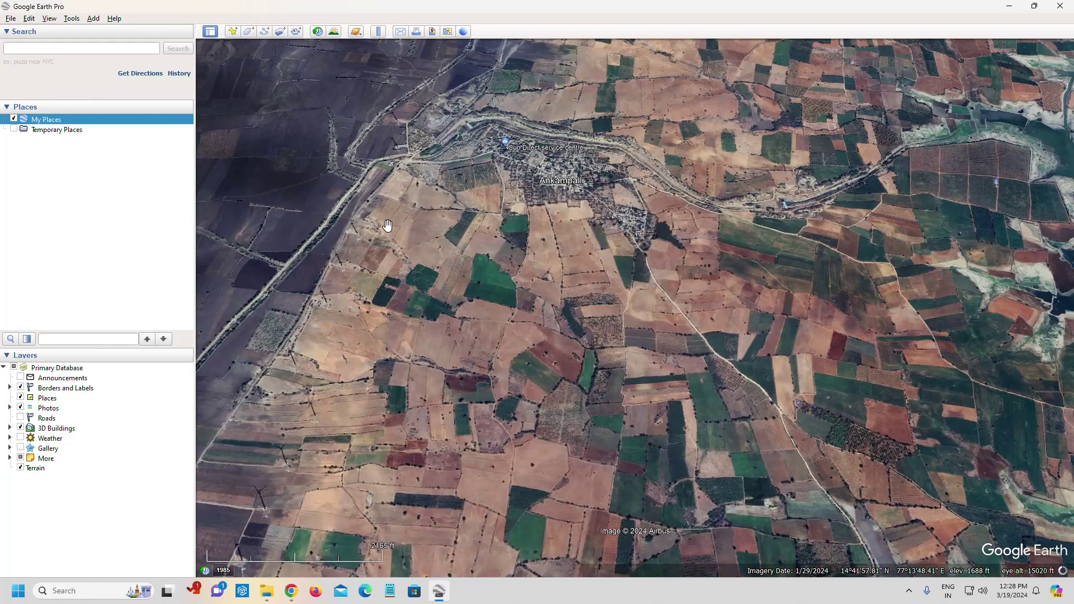
# Search for Tadipatri, Andhra Pradesh, and fly to it.
pyautogui.scroll(-5, 388, 224)
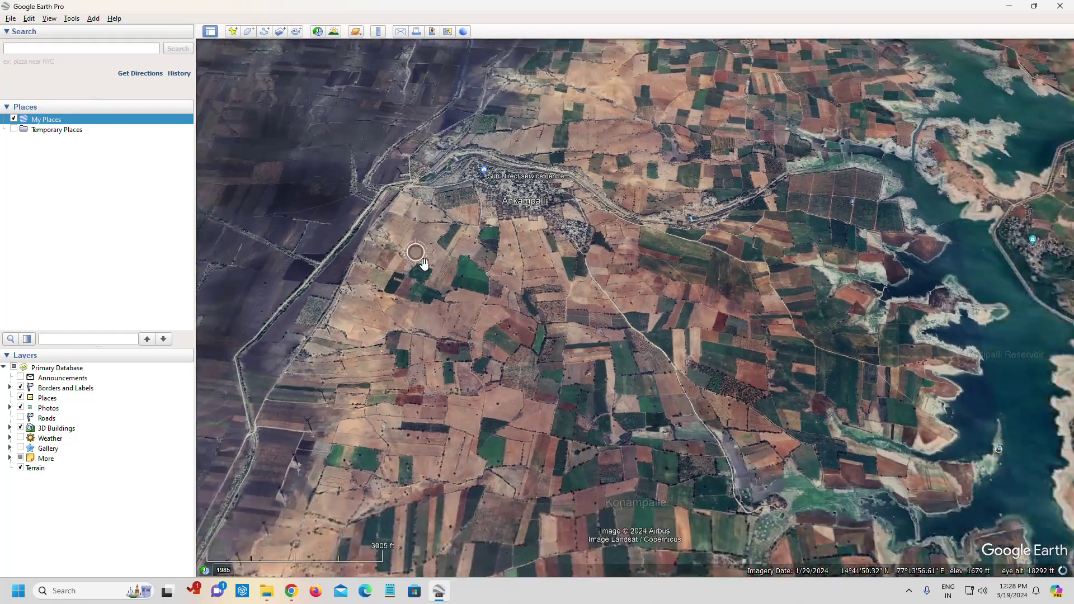
pyautogui.scroll(-4, 423, 268)
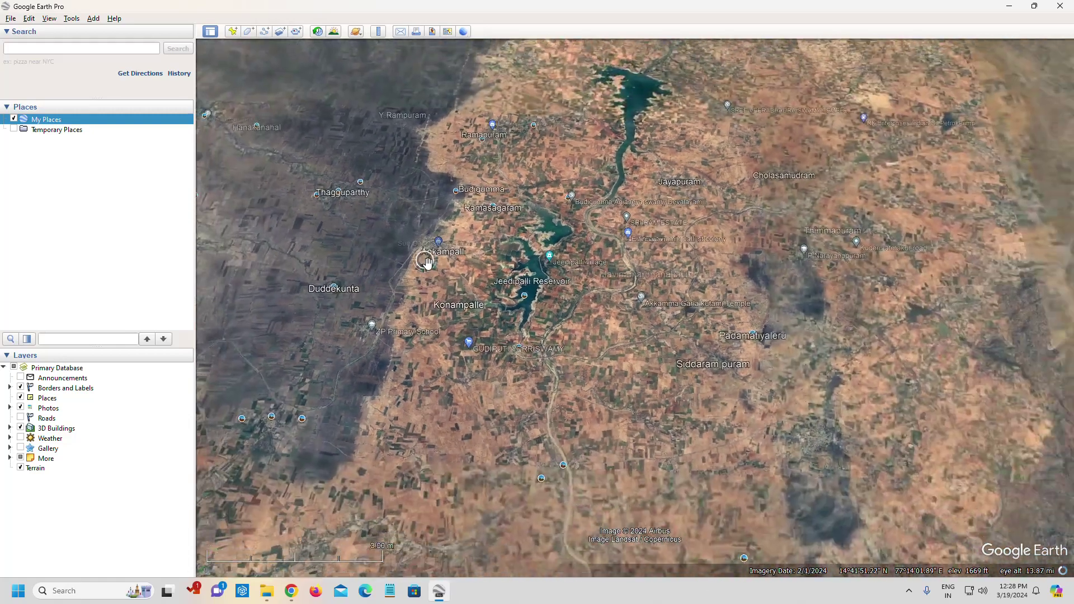
pyautogui.click(31, 52)
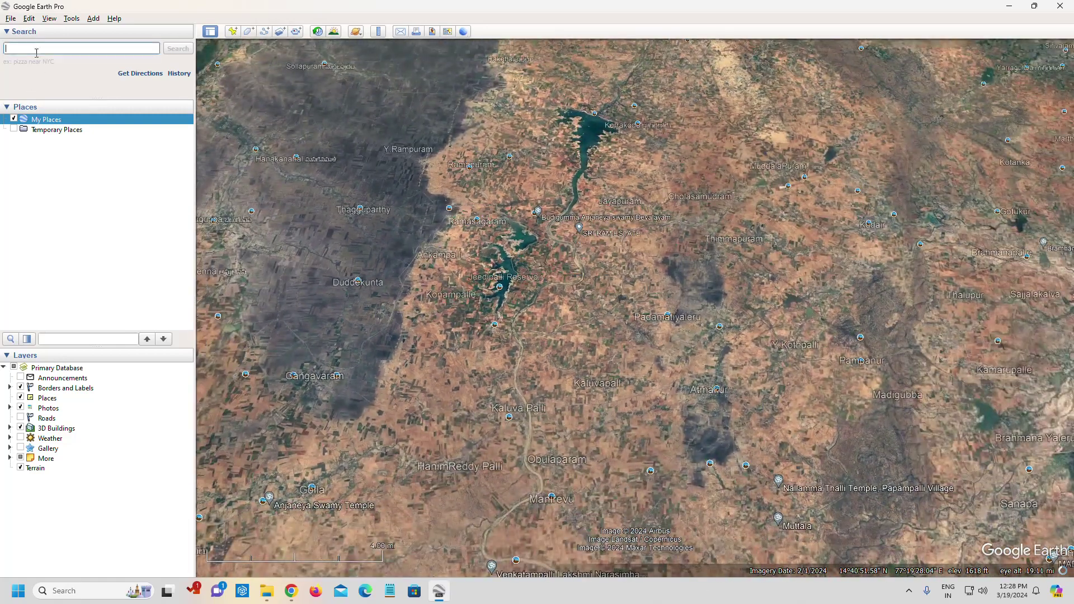
pyautogui.write('ta')
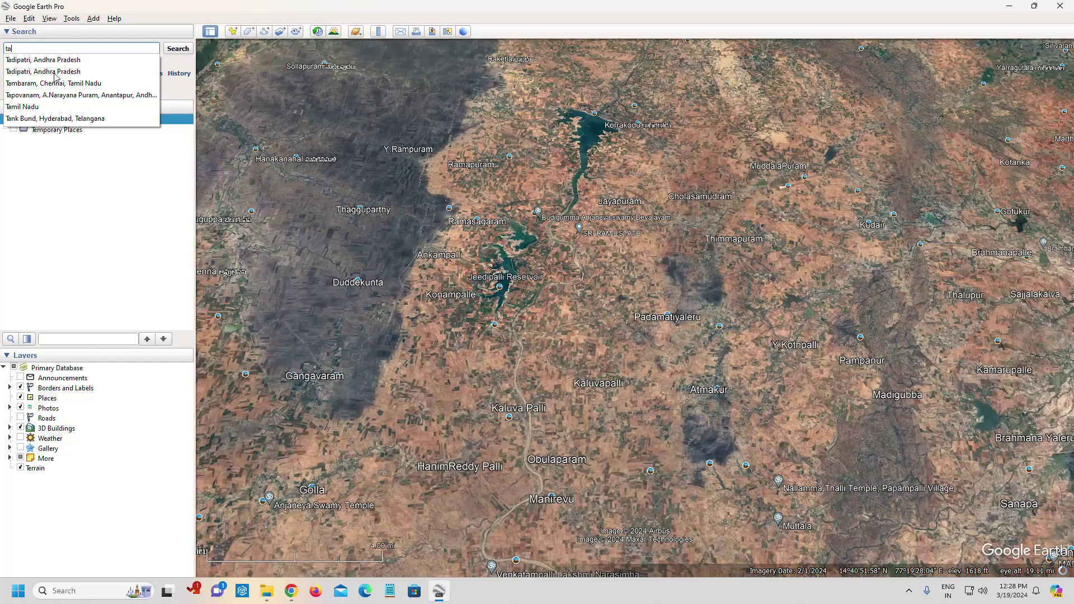
pyautogui.click(55, 72)
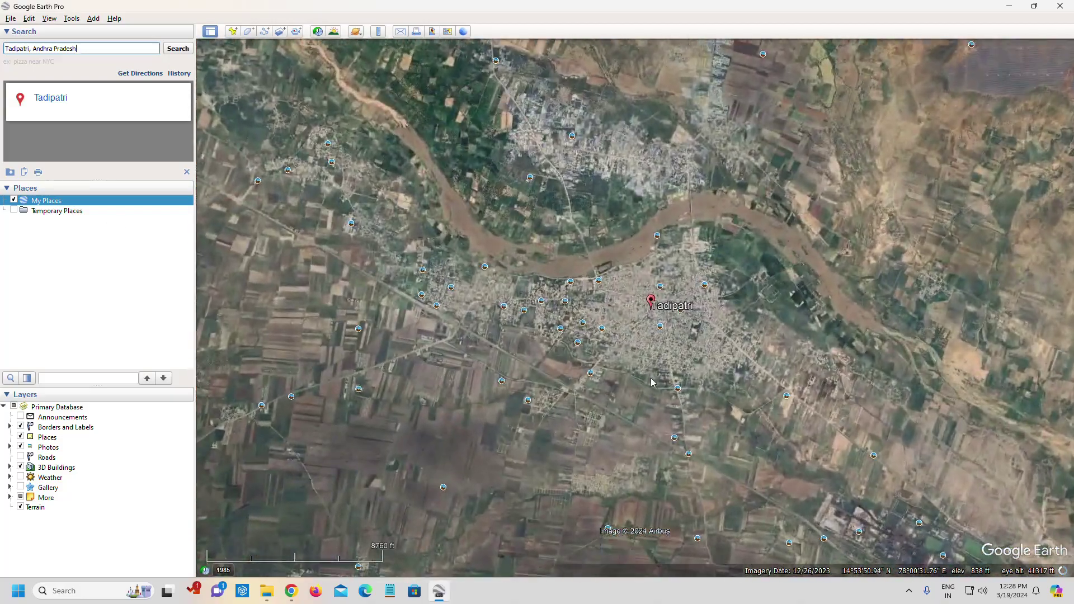
# Examine the hilly terrain northeast of Tadipatri in a tilted close-up view, from the solar plant to the quarry beyond Aluru Kona.
pyautogui.moveTo(651, 383); pyautogui.dragTo(334, 398)
pyautogui.scroll(3, 583, 263)
pyautogui.moveTo(595, 173); pyautogui.dragTo(592, 246, button='middle')
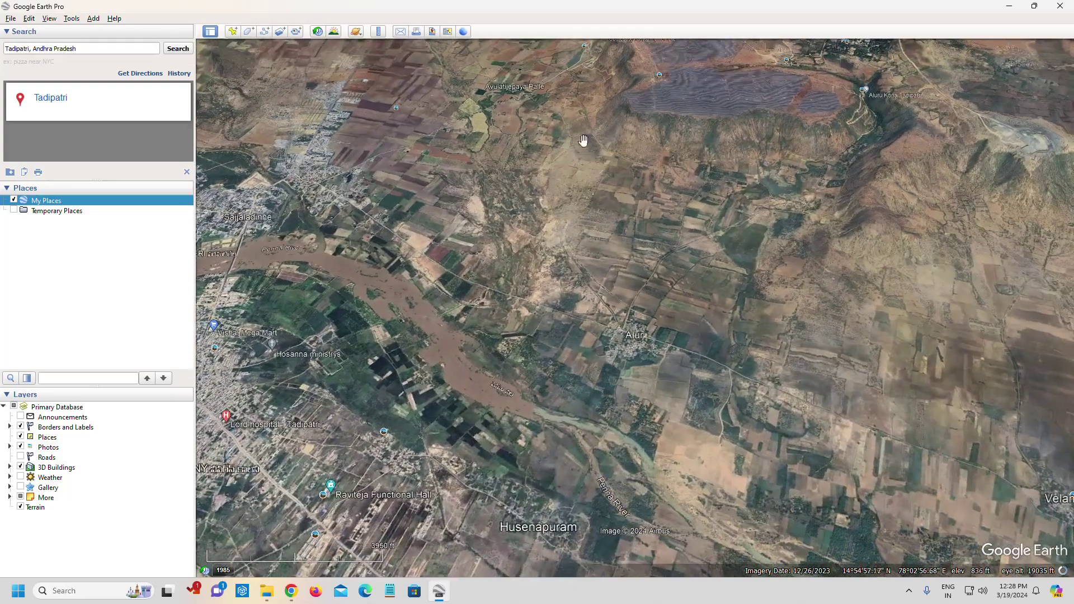
pyautogui.moveTo(583, 140); pyautogui.dragTo(430, 271)
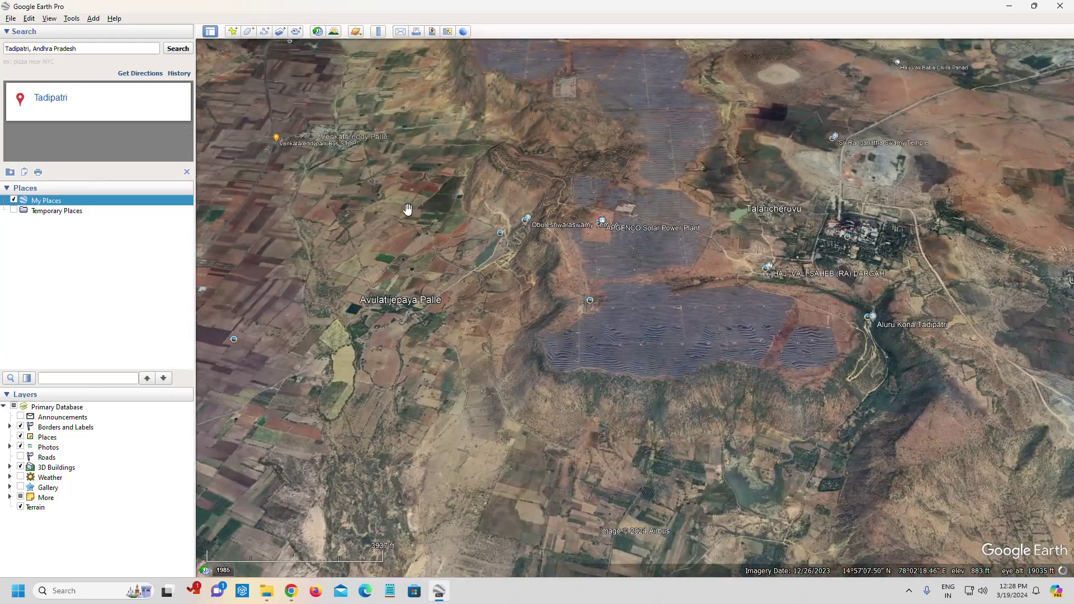
pyautogui.scroll(2, 407, 210)
pyautogui.scroll(1, 528, 256)
pyautogui.moveTo(673, 307); pyautogui.dragTo(446, 136)
pyautogui.moveTo(544, 235); pyautogui.dragTo(224, 254)
pyautogui.scroll(1, 553, 287)
pyautogui.moveTo(635, 262); pyautogui.dragTo(338, 187)
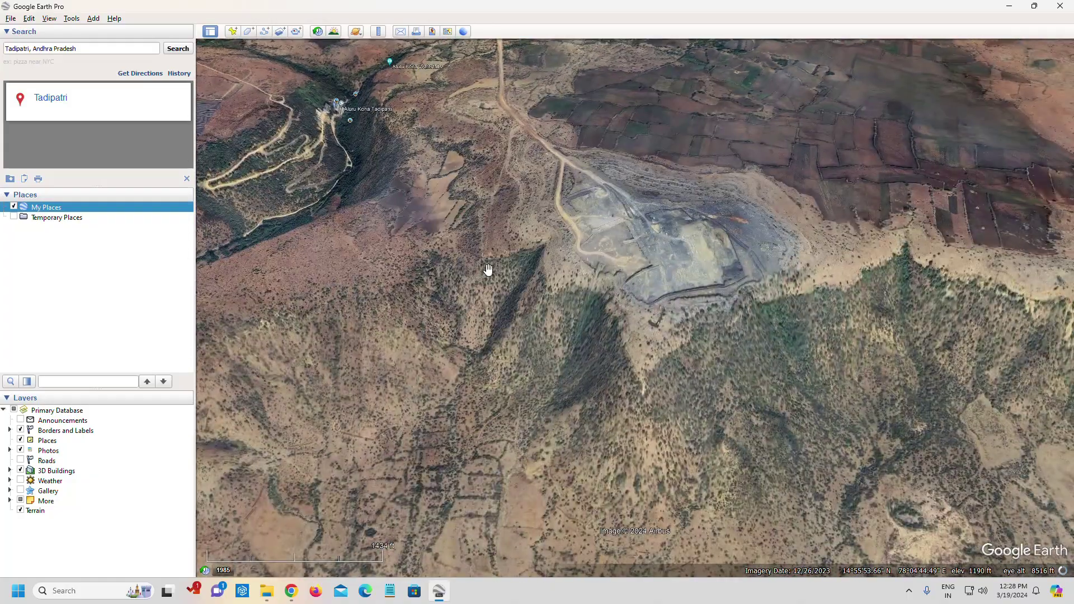
# Examine the excavated rectangular pond in the valley south of the quarry in a close-up view.
pyautogui.scroll(-3, 473, 355)
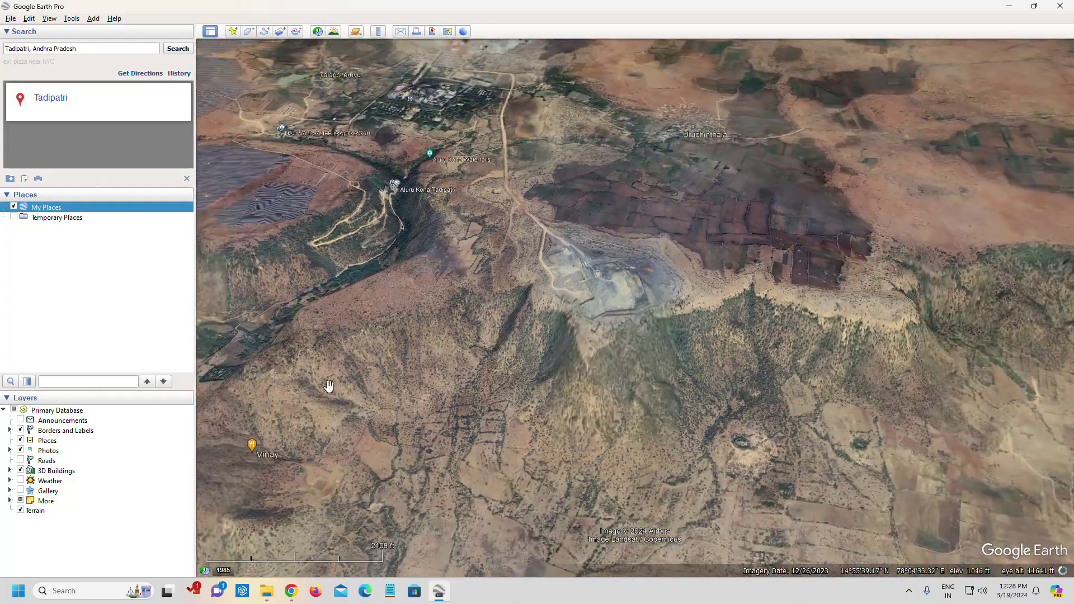
pyautogui.moveTo(329, 387); pyautogui.dragTo(442, 259)
pyautogui.scroll(3, 440, 260)
pyautogui.scroll(2, 496, 396)
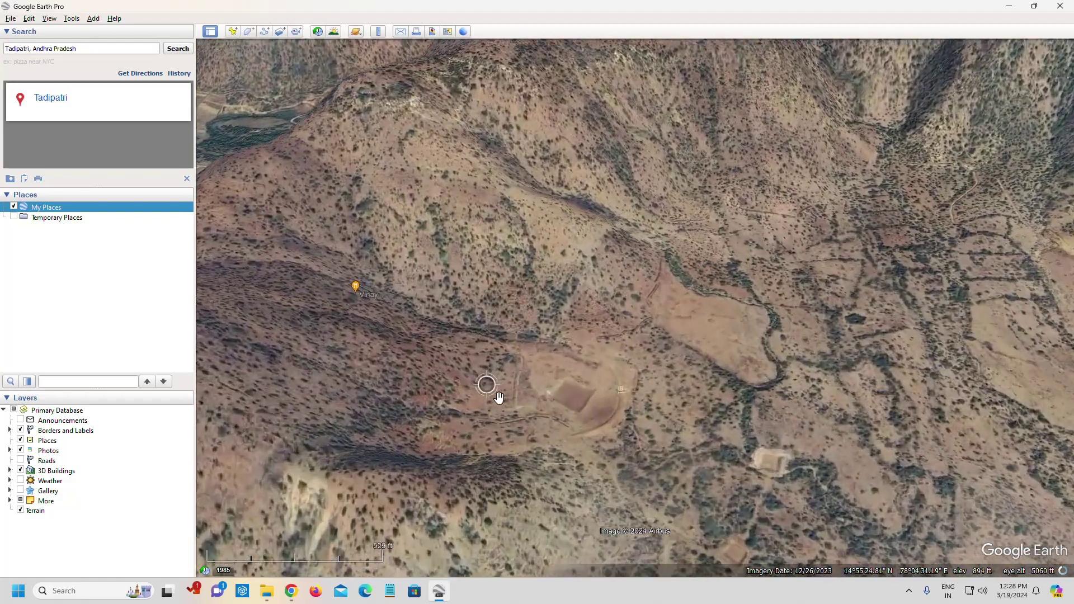
pyautogui.moveTo(448, 384); pyautogui.dragTo(367, 344)
pyautogui.scroll(2, 465, 370)
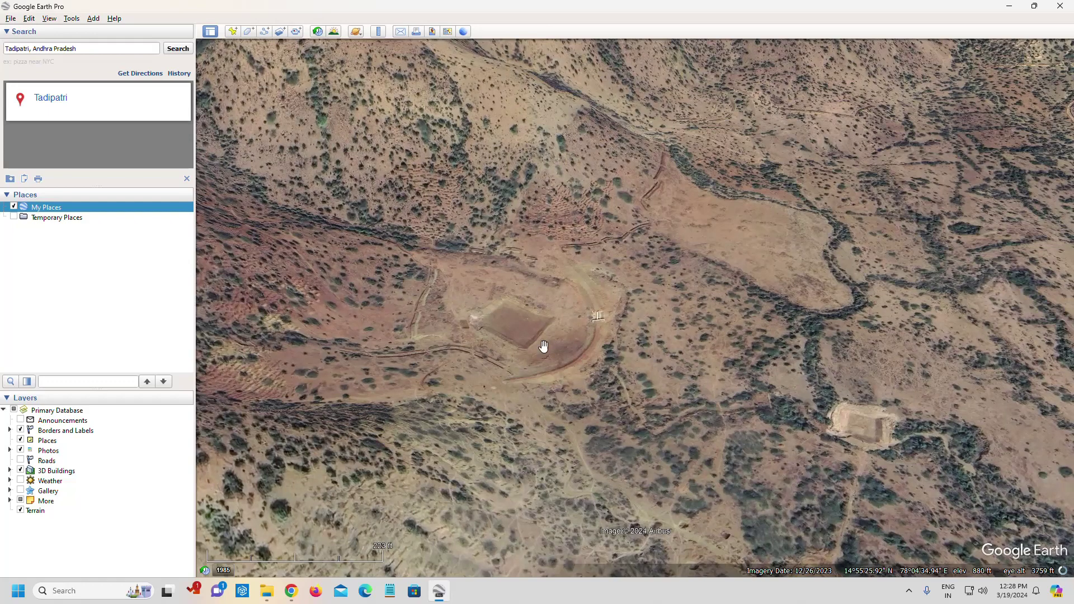
pyautogui.scroll(1, 532, 315)
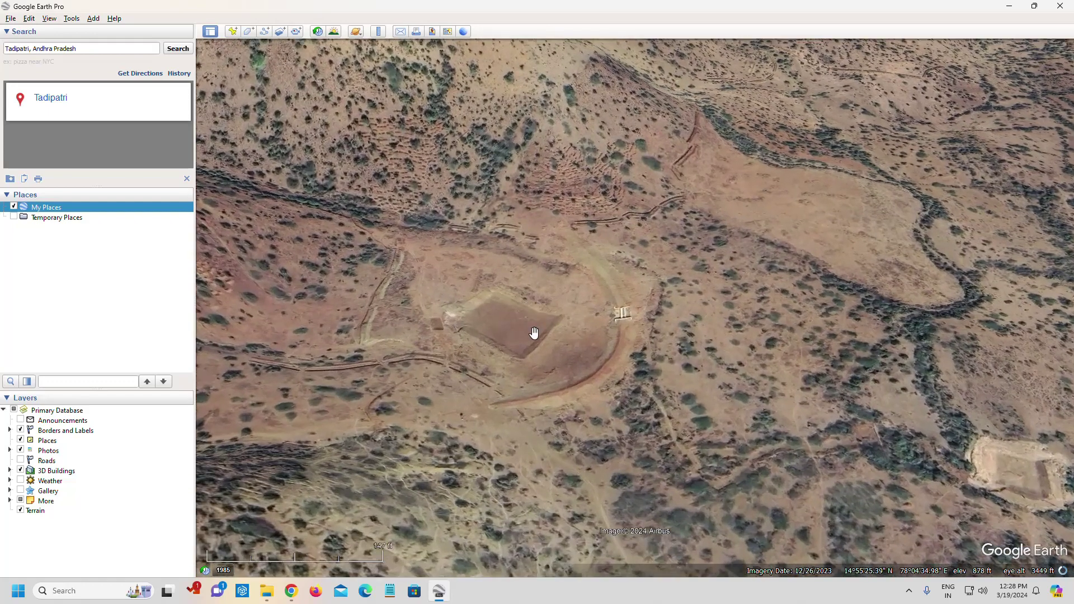
pyautogui.scroll(1, 401, 231)
pyautogui.scroll(-1, 510, 326)
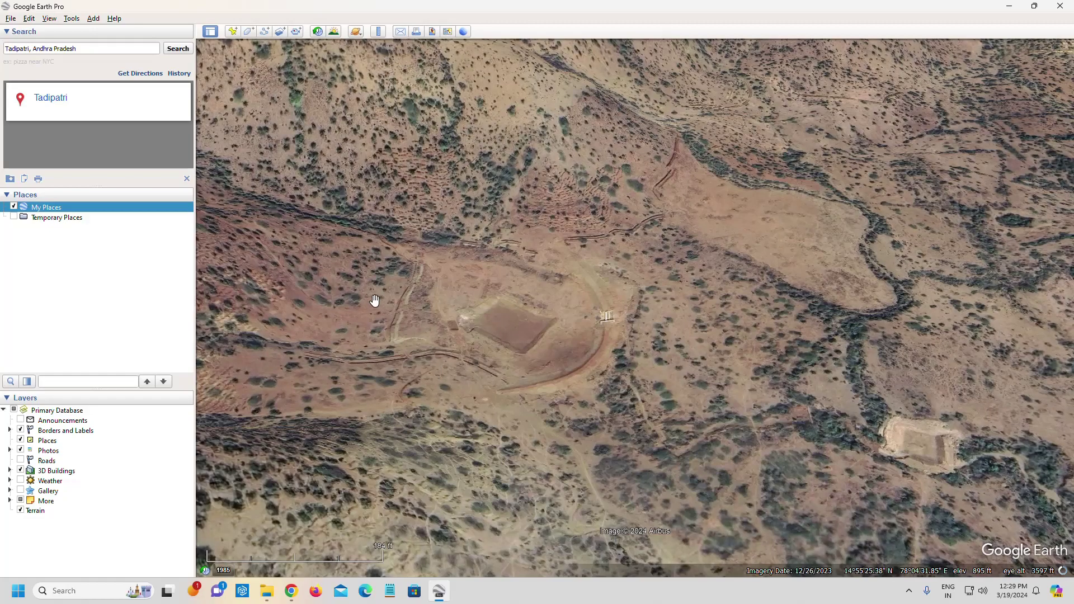
# Examine the small ponds along the foot of the neighbouring hill and compare them with the valley pond.
pyautogui.moveTo(374, 300); pyautogui.dragTo(530, 166)
pyautogui.moveTo(391, 319); pyautogui.dragTo(463, 279)
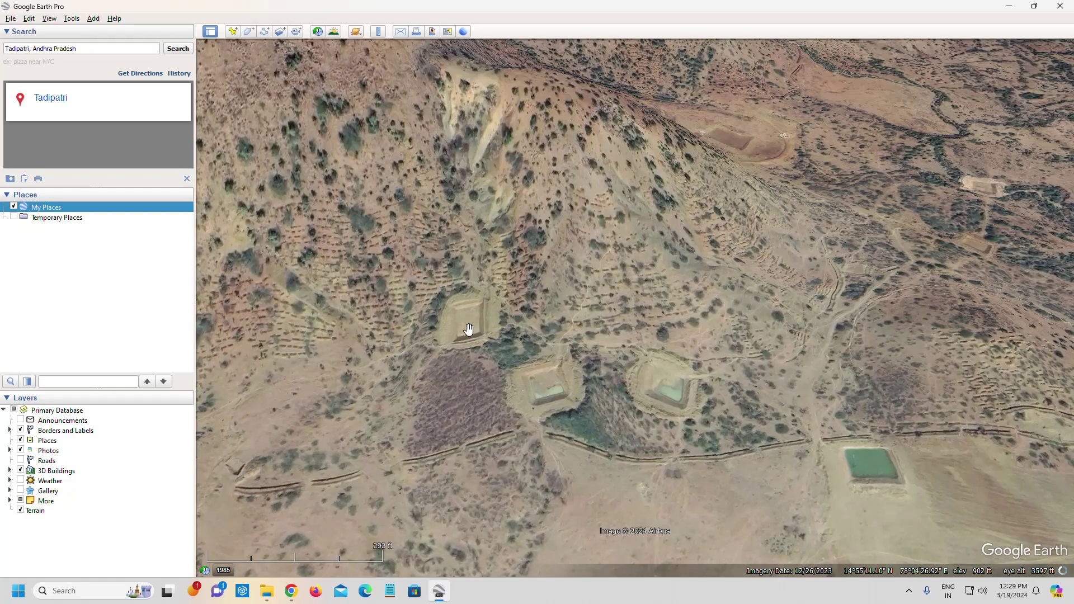
pyautogui.moveTo(676, 158); pyautogui.dragTo(460, 314)
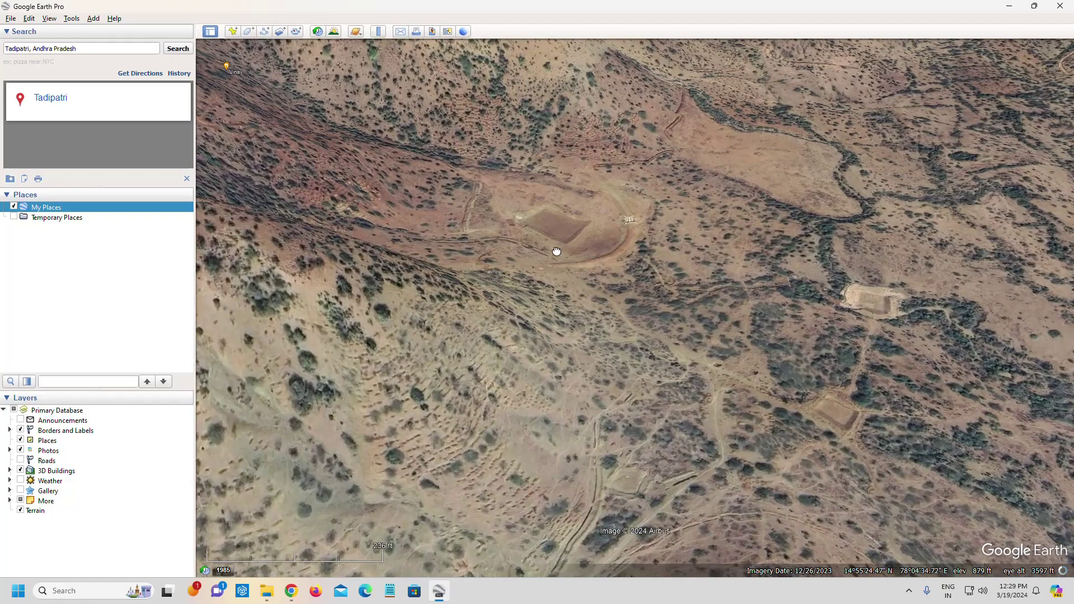
pyautogui.moveTo(557, 251); pyautogui.dragTo(537, 346)
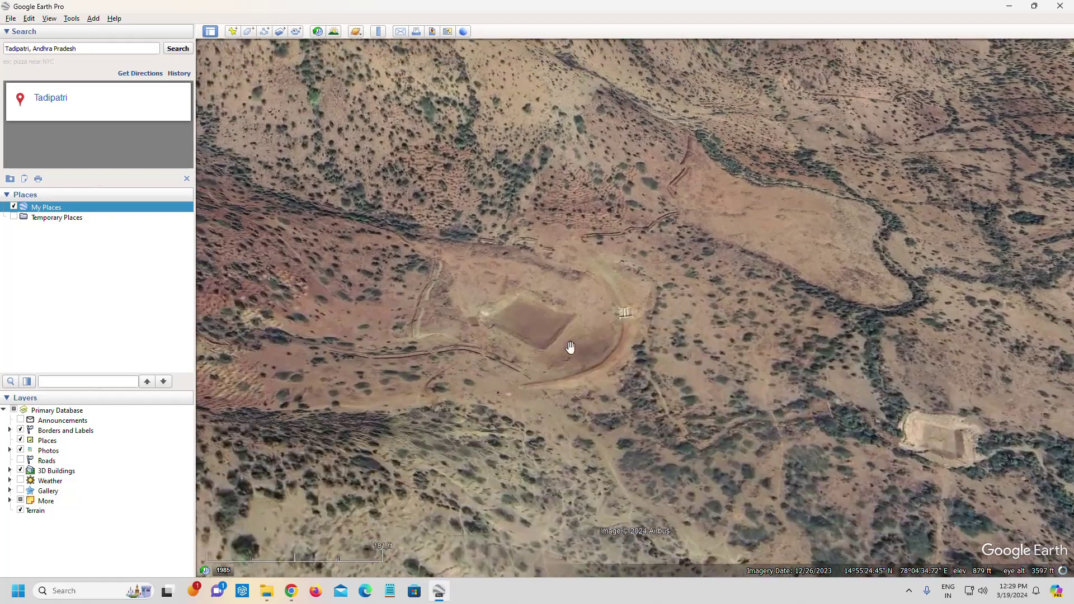
pyautogui.moveTo(808, 395); pyautogui.dragTo(551, 221)
pyautogui.moveTo(468, 174); pyautogui.dragTo(612, 307)
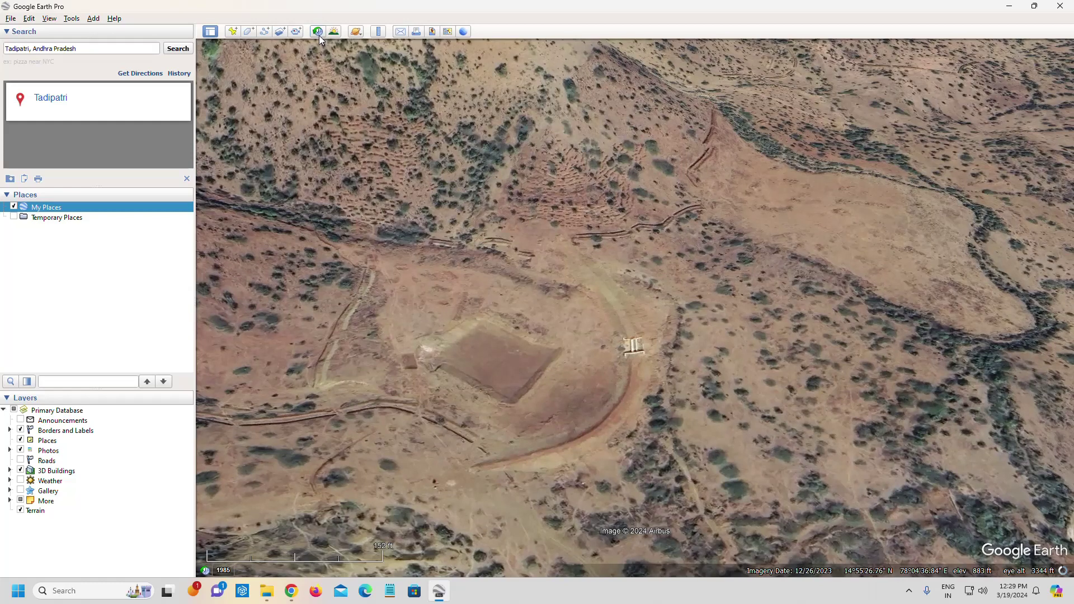
pyautogui.moveTo(419, 148); pyautogui.dragTo(427, 150)
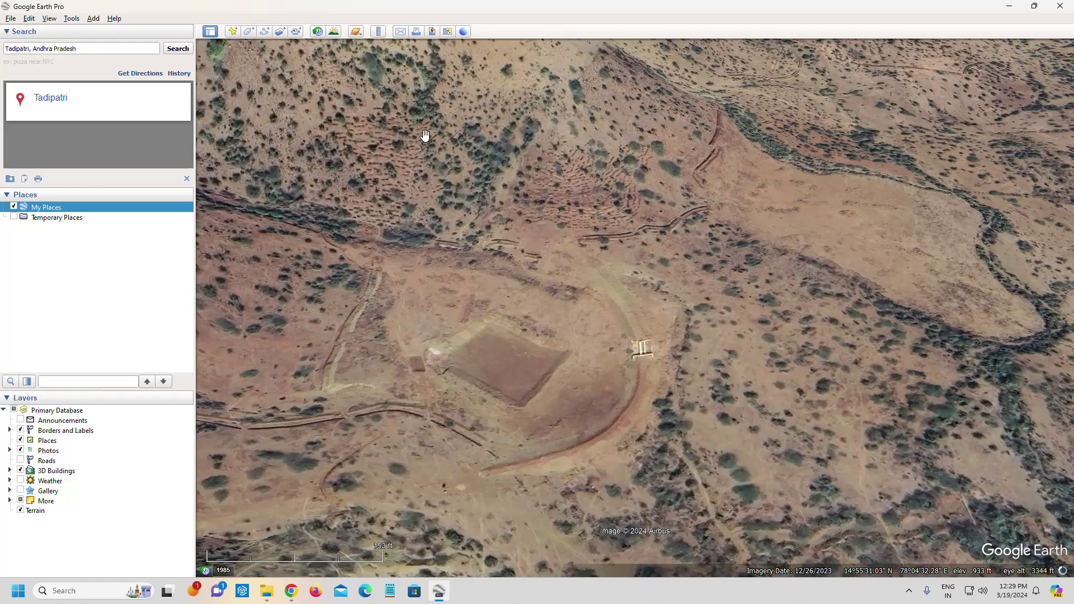
# Show the historical imagery from 3/2022 and inspect the valley and hill foot around the pond sites.
pyautogui.click(317, 33)
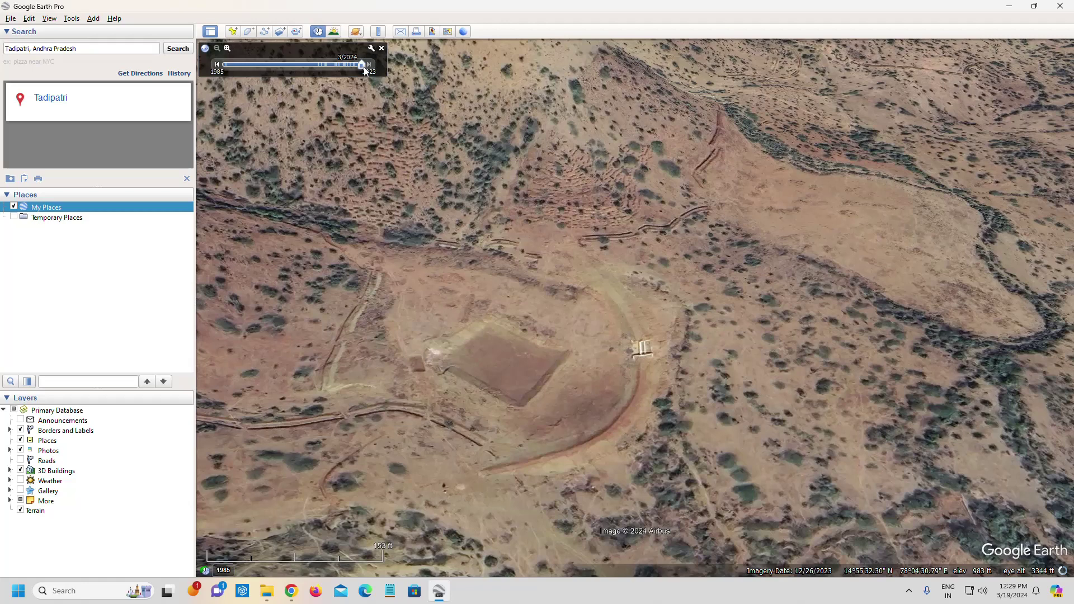
pyautogui.moveTo(363, 66); pyautogui.dragTo(362, 66)
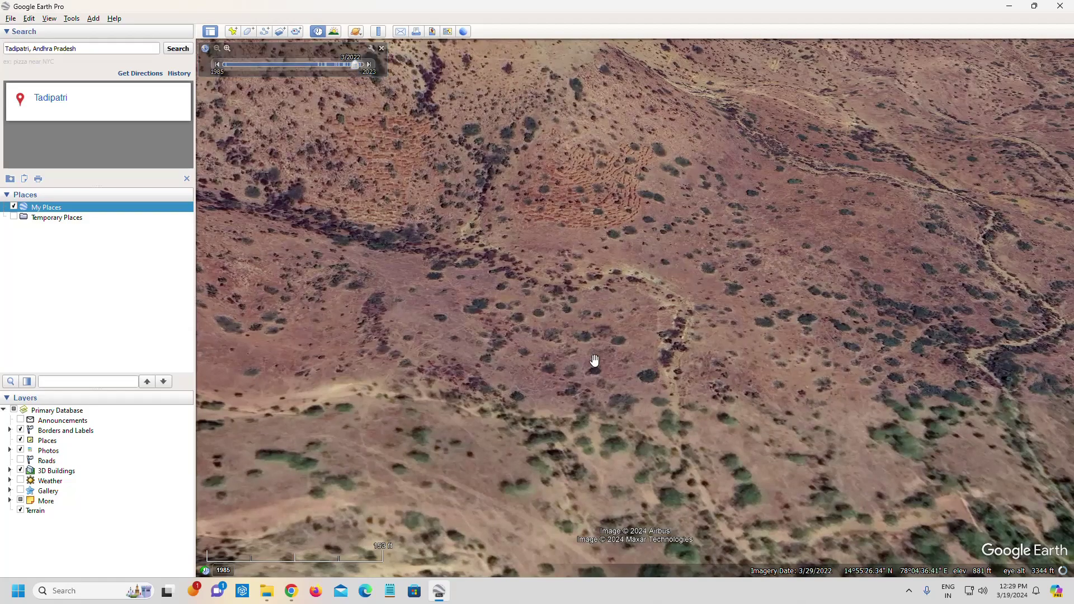
pyautogui.scroll(-3, 599, 360)
pyautogui.moveTo(599, 360); pyautogui.dragTo(512, 121)
pyautogui.moveTo(437, 434); pyautogui.dragTo(552, 407)
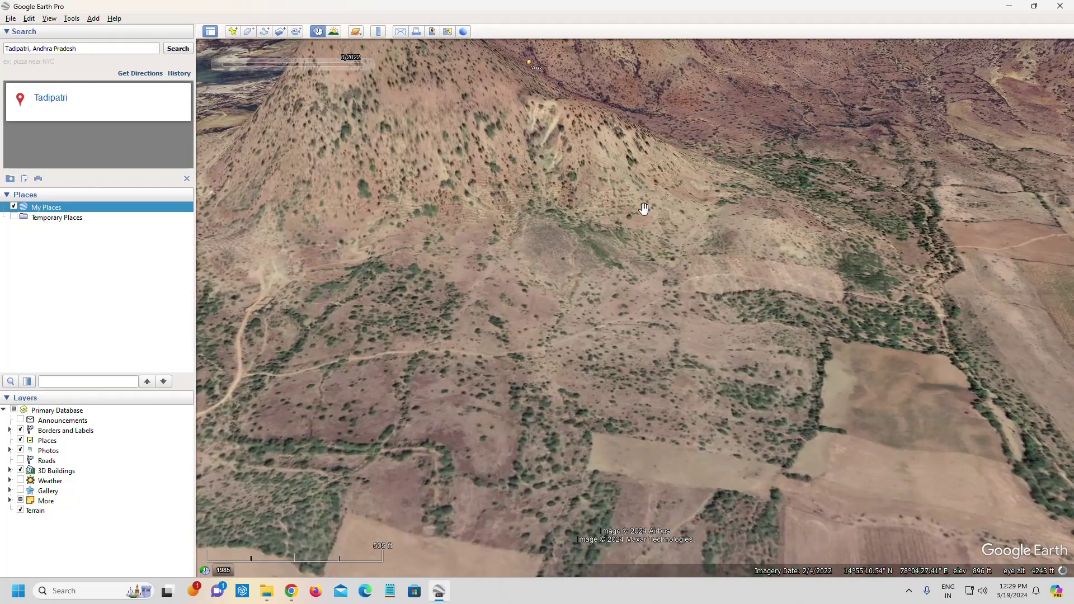
pyautogui.moveTo(556, 163); pyautogui.dragTo(487, 364)
pyautogui.scroll(-3, 493, 362)
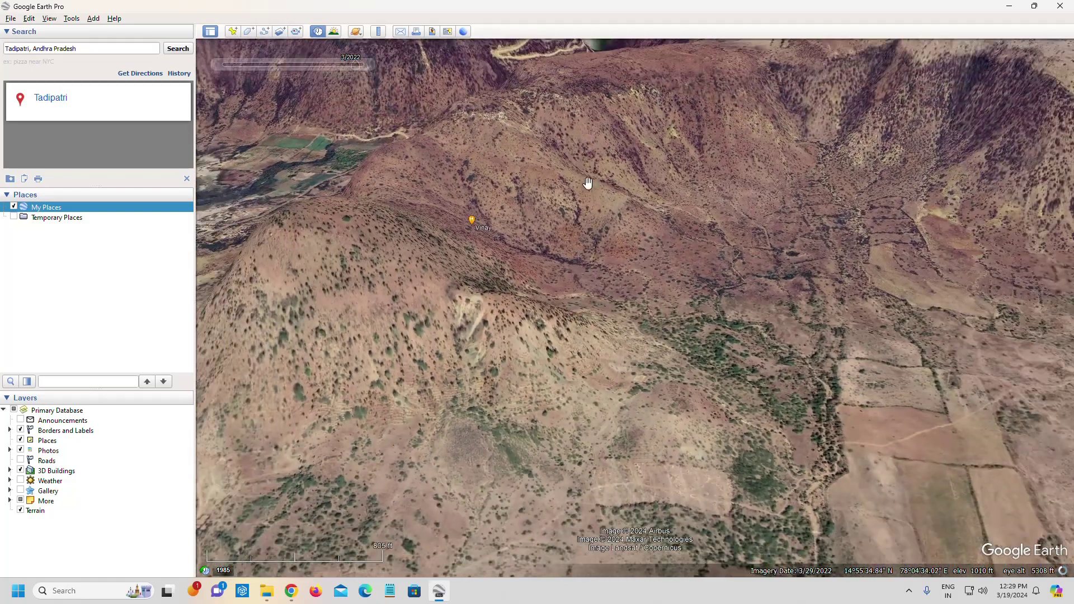
pyautogui.moveTo(560, 174); pyautogui.dragTo(434, 211)
# Set the historical imagery date to 12/2023 and inspect the ponds in the valley and at the hill foot.
pyautogui.moveTo(359, 70)
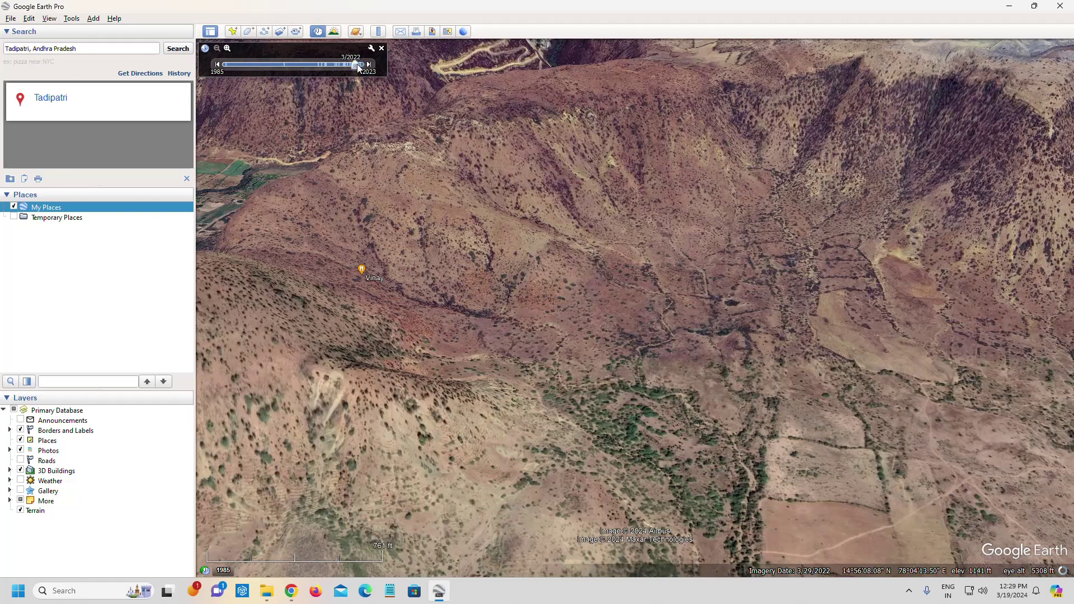
pyautogui.moveTo(356, 65); pyautogui.dragTo(363, 65)
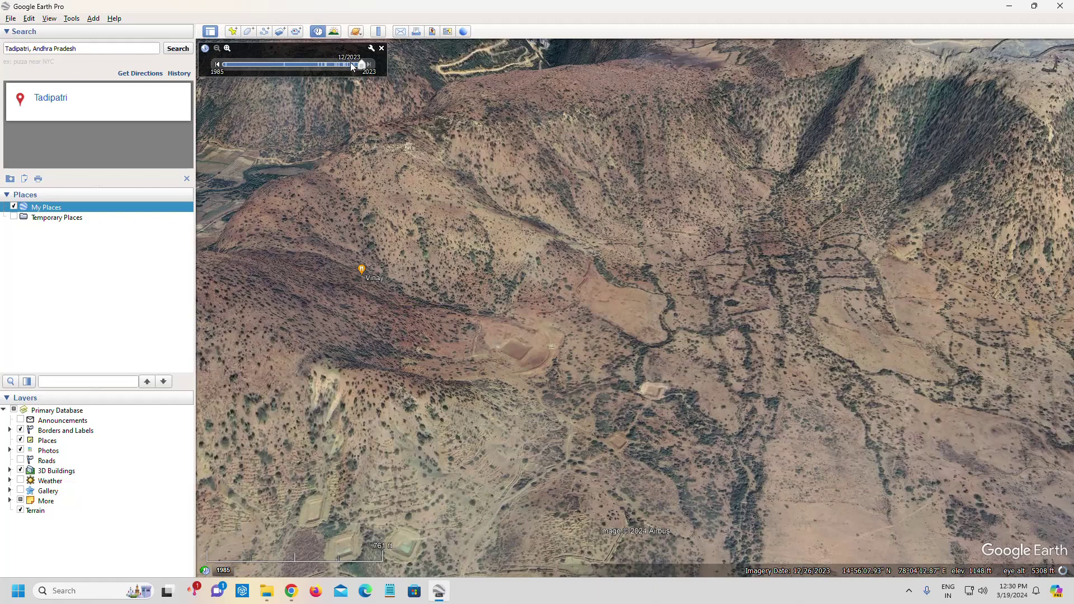
pyautogui.moveTo(461, 418); pyautogui.dragTo(516, 288)
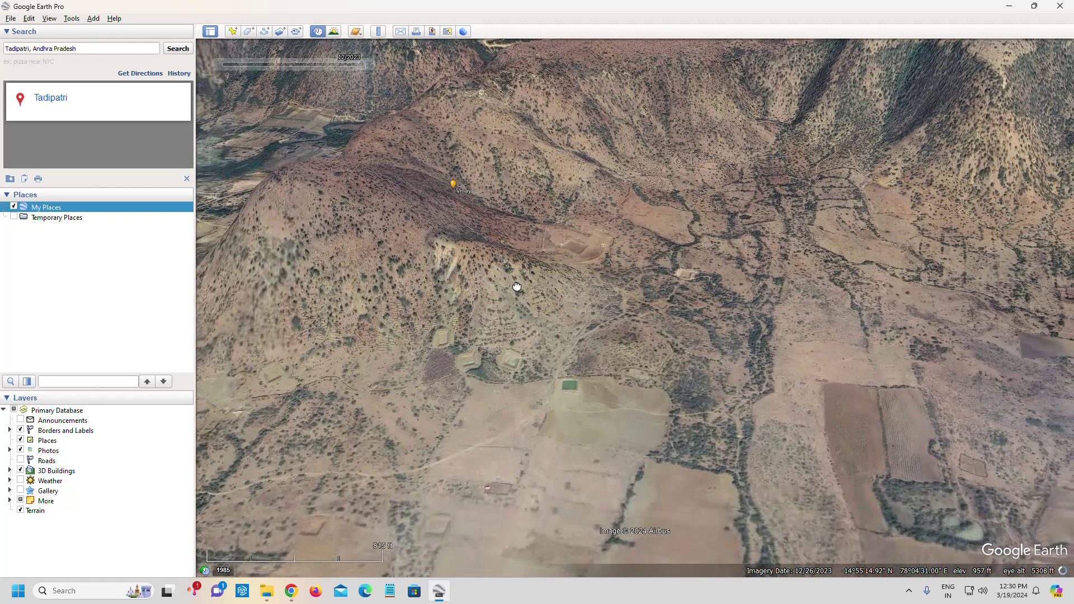
pyautogui.moveTo(387, 288); pyautogui.dragTo(435, 309)
pyautogui.scroll(2, 547, 427)
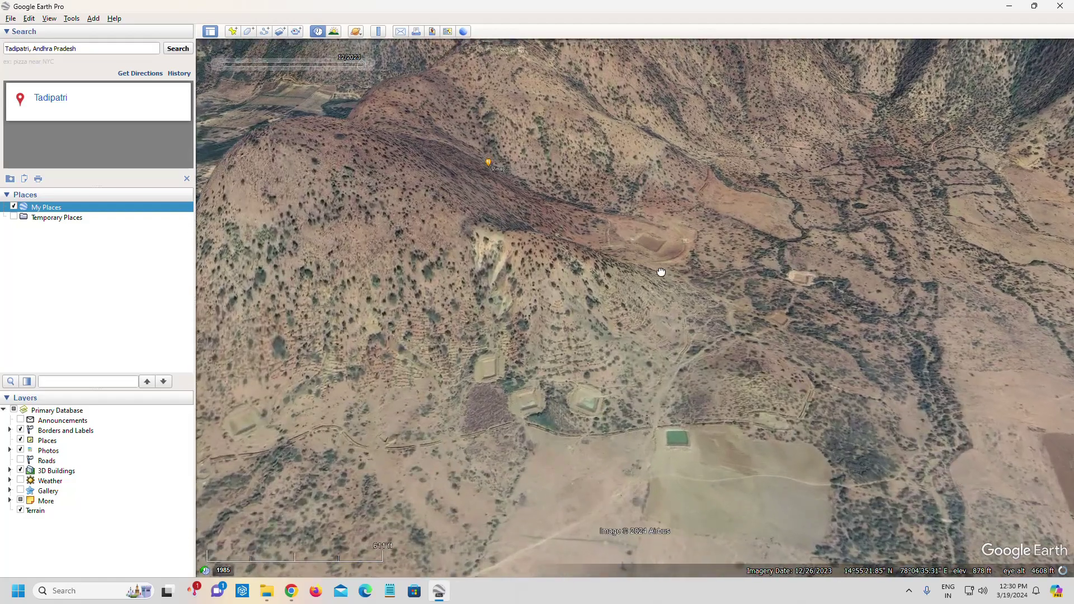
pyautogui.moveTo(664, 275); pyautogui.dragTo(449, 409)
pyautogui.moveTo(329, 53)
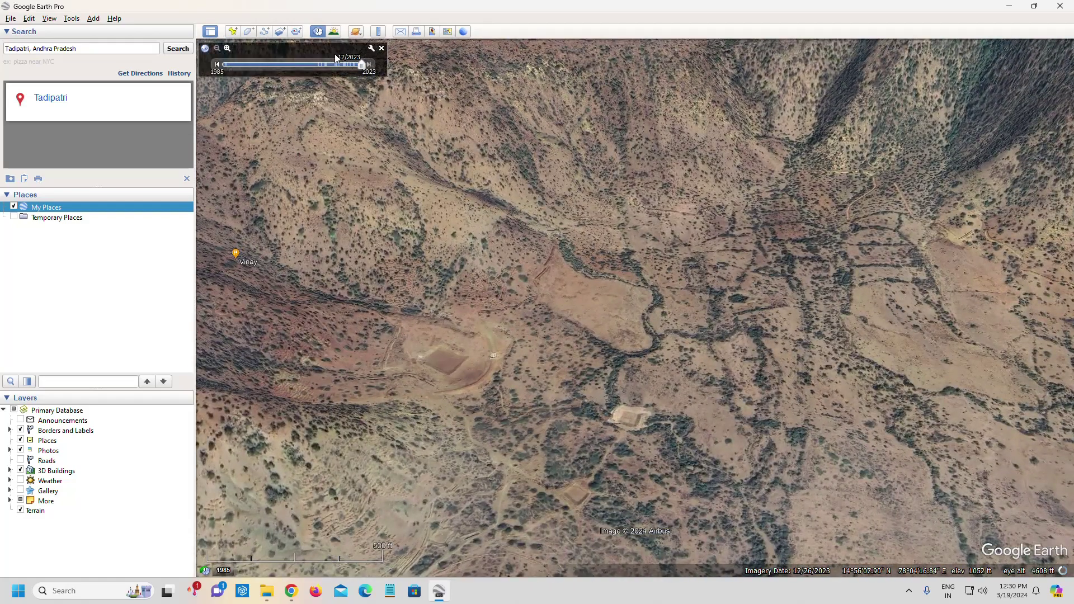
pyautogui.scroll(3, 476, 351)
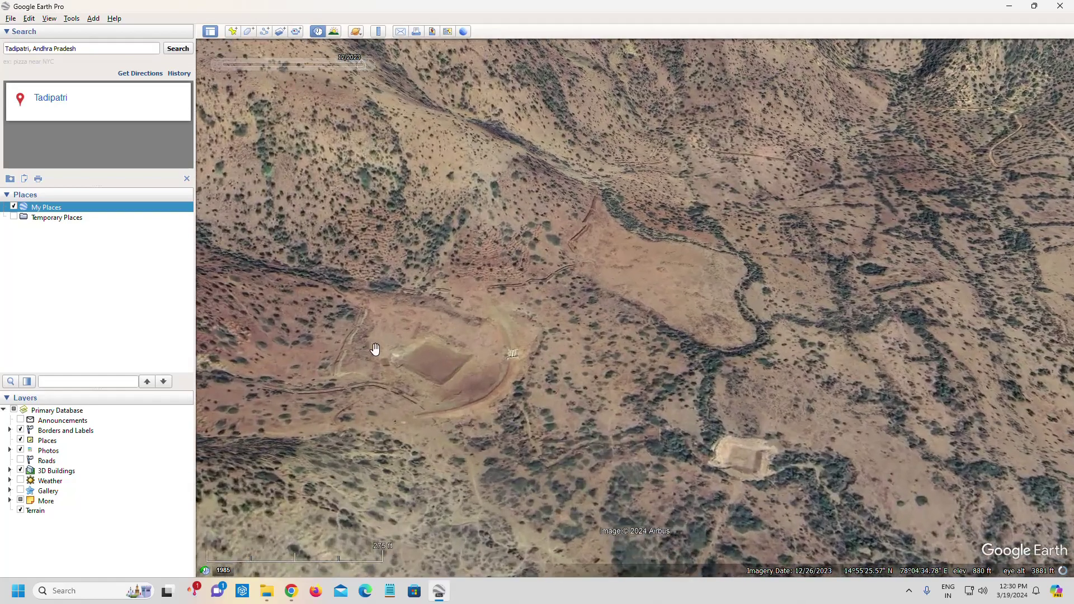
pyautogui.moveTo(378, 489); pyautogui.dragTo(495, 215)
pyautogui.moveTo(320, 411); pyautogui.dragTo(540, 316)
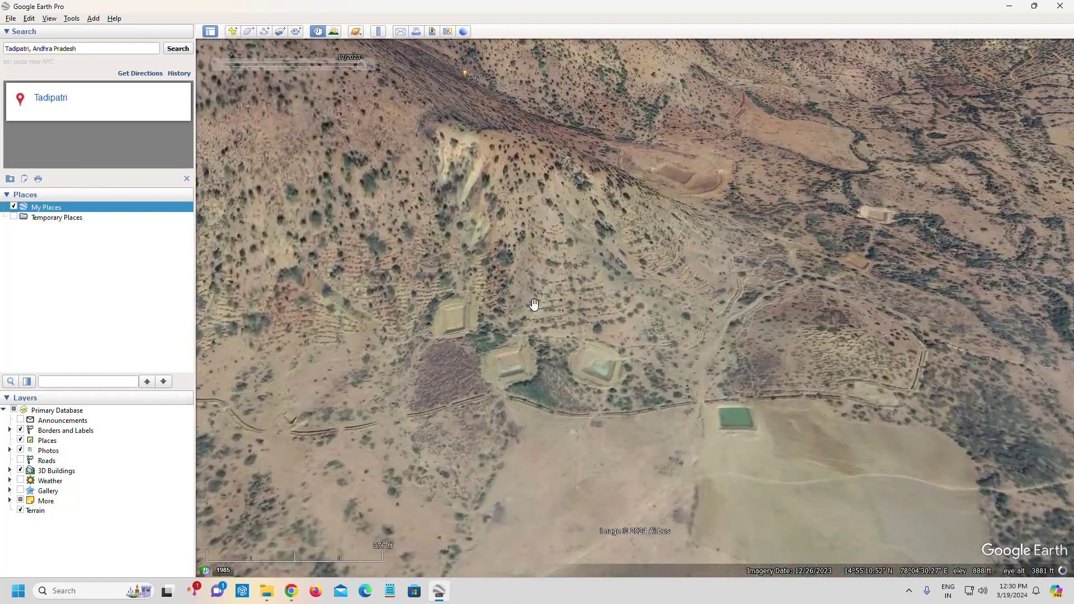
pyautogui.moveTo(851, 247); pyautogui.dragTo(628, 386)
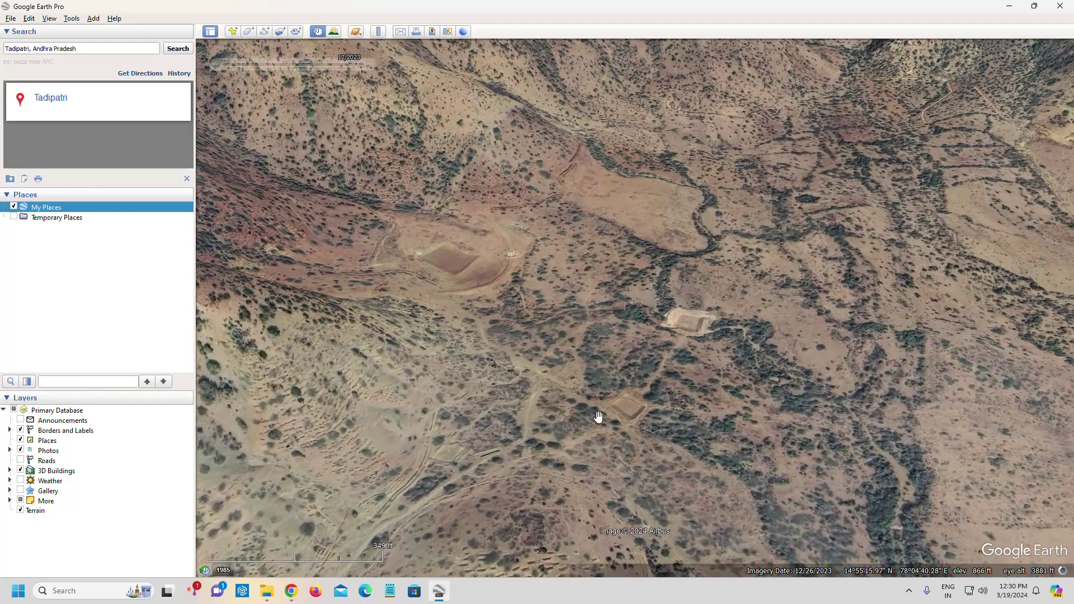
# View the whole hill and its surrounding ponds in the 12/2023 imagery, and turn off historical imagery.
pyautogui.scroll(-5, 495, 369)
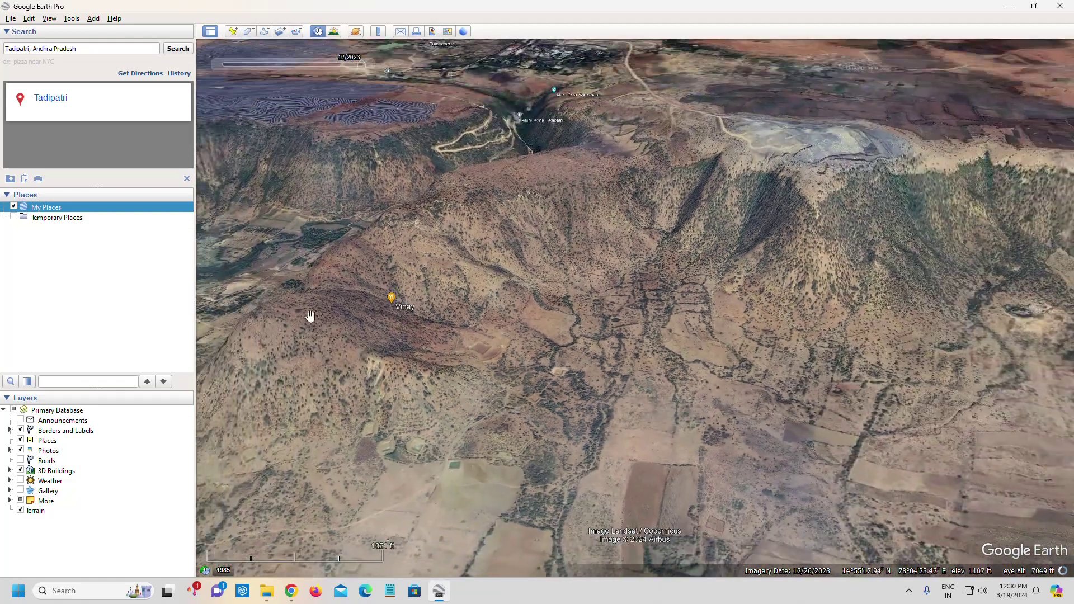
pyautogui.moveTo(360, 259); pyautogui.dragTo(472, 196)
pyautogui.scroll(2, 449, 261)
pyautogui.scroll(2, 450, 269)
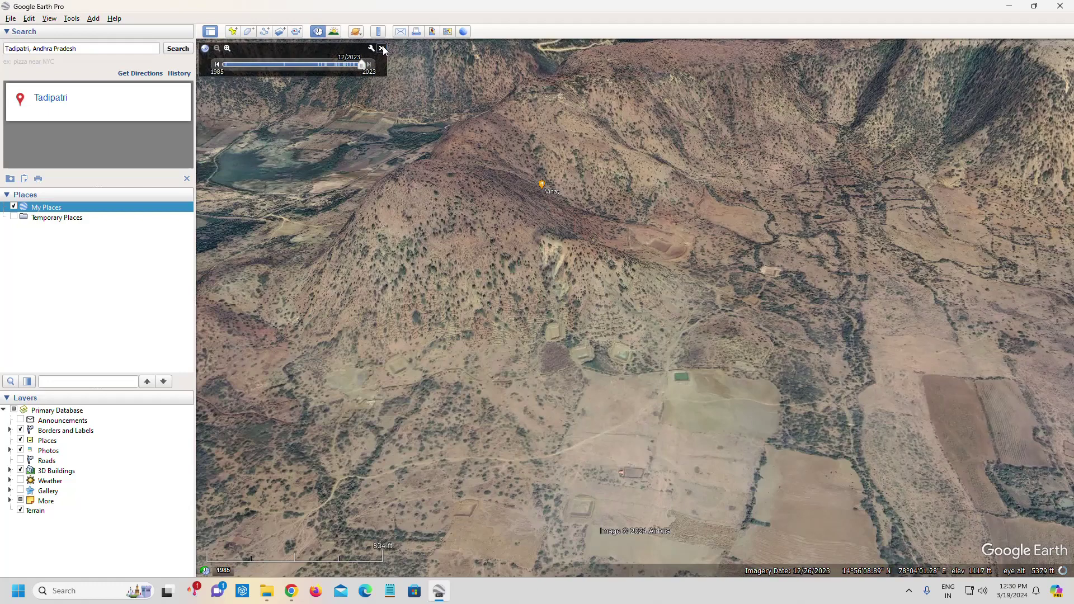
pyautogui.click(381, 49)
# Examine the cone-shaped hill beside the ponds from its southern side in a low, tilted view up to the horizon.
pyautogui.scroll(3, 445, 296)
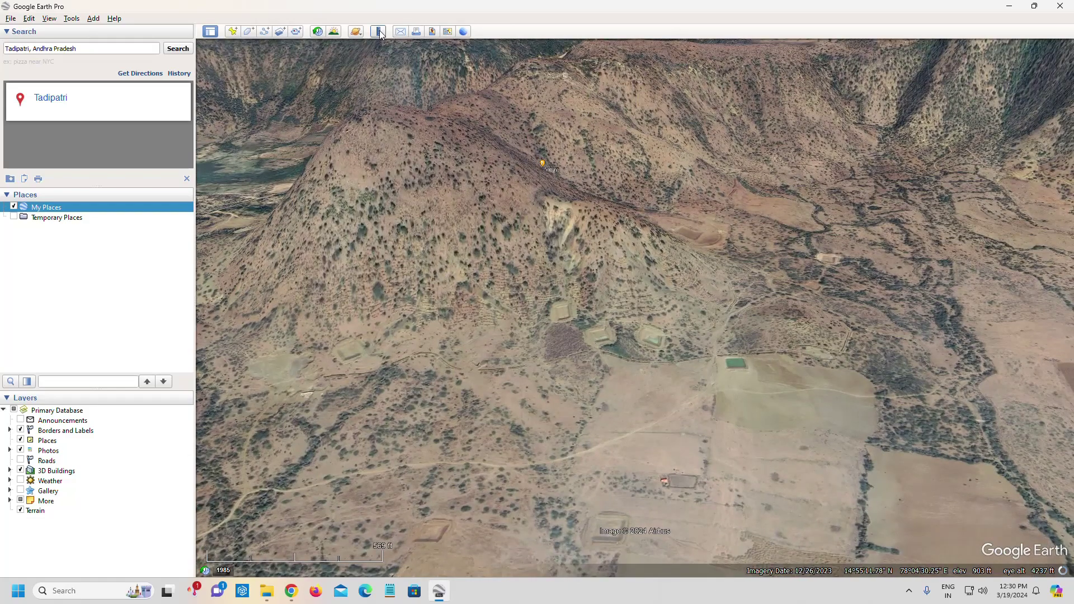
pyautogui.moveTo(386, 209); pyautogui.dragTo(549, 242)
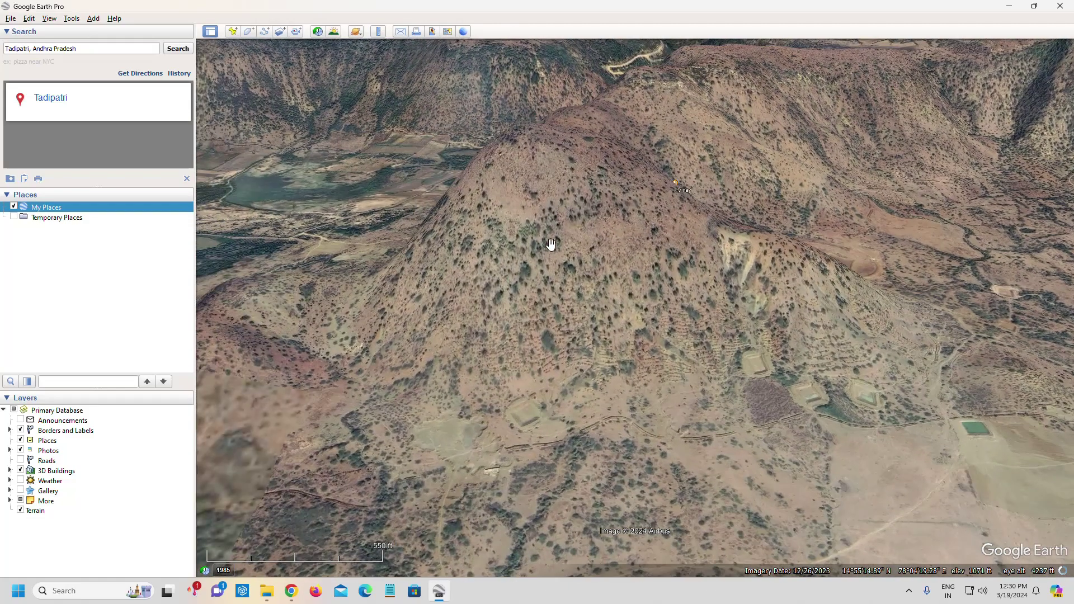
pyautogui.scroll(2, 551, 246)
pyautogui.moveTo(553, 249); pyautogui.dragTo(587, 178, button='middle')
pyautogui.moveTo(588, 178); pyautogui.dragTo(410, 179)
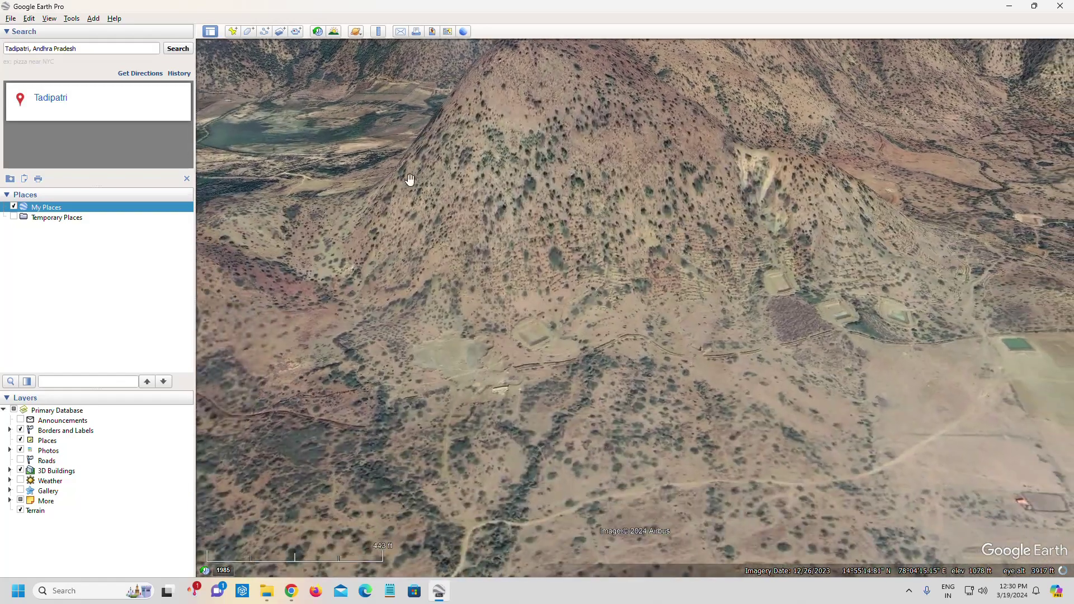
pyautogui.moveTo(465, 136); pyautogui.dragTo(470, 173)
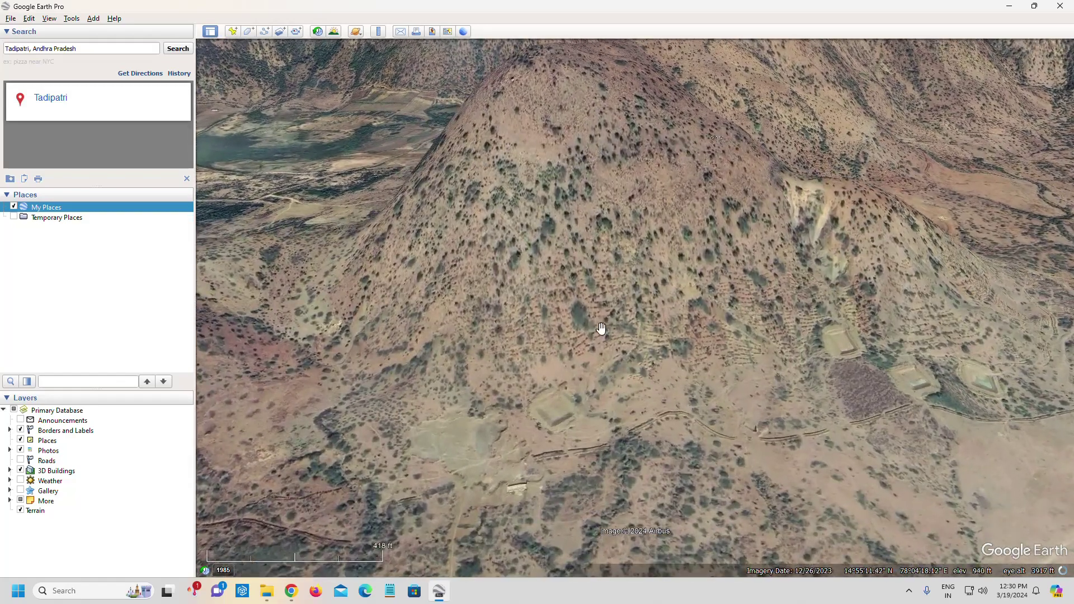
pyautogui.moveTo(599, 328); pyautogui.dragTo(594, 293, button='middle')
pyautogui.moveTo(428, 203); pyautogui.dragTo(537, 194)
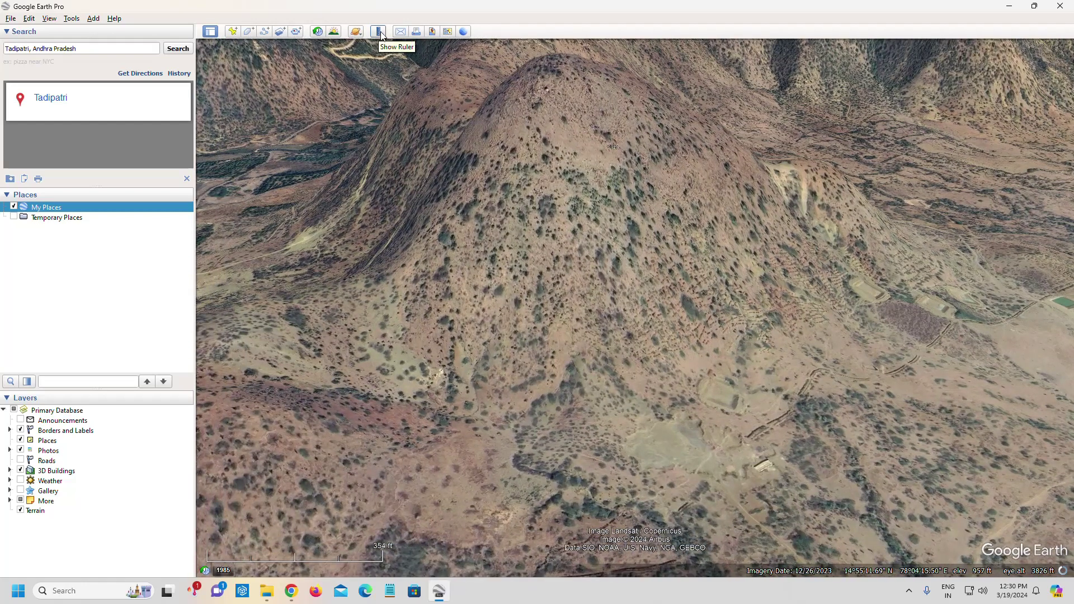
pyautogui.moveTo(506, 252); pyautogui.dragTo(477, 347, button='middle')
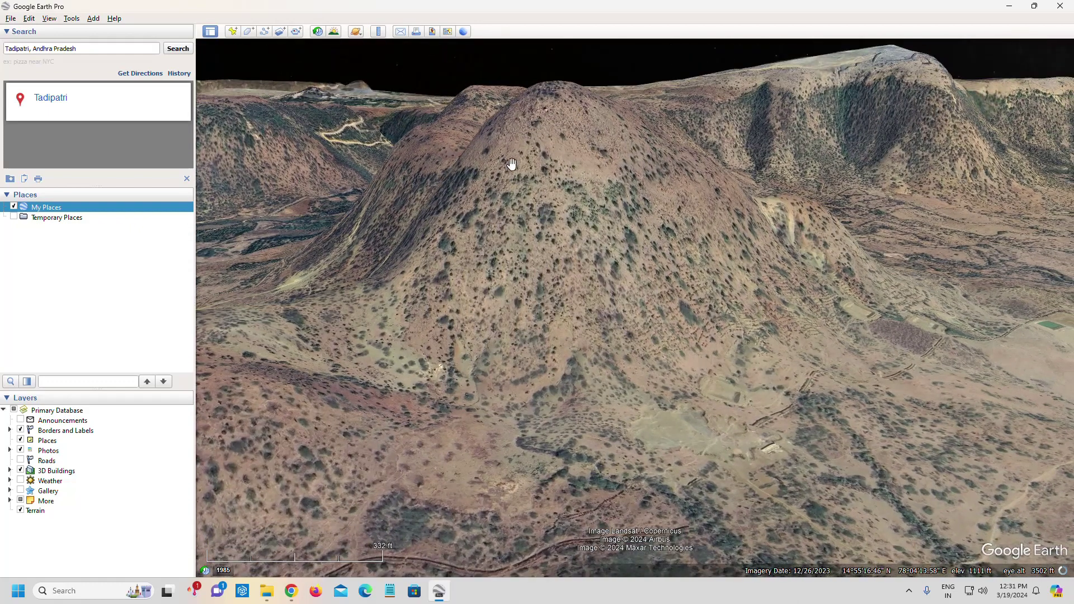
# Measure a ground path up the cone-shaped hill's slope with its elevation profile, then clear the measurement and close the ruler.
pyautogui.click(379, 32)
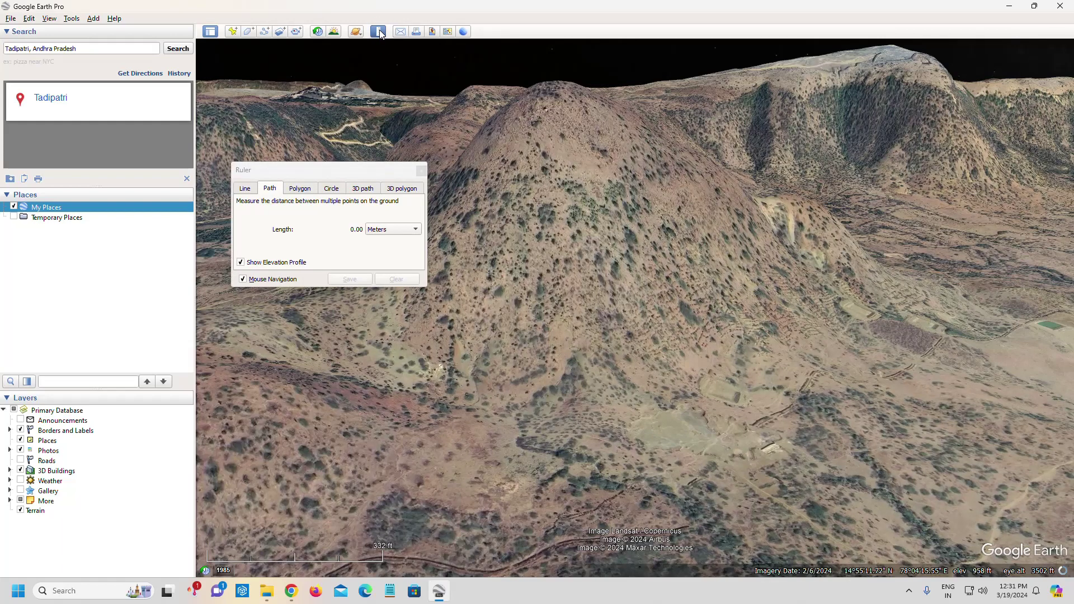
pyautogui.moveTo(338, 172); pyautogui.dragTo(272, 164)
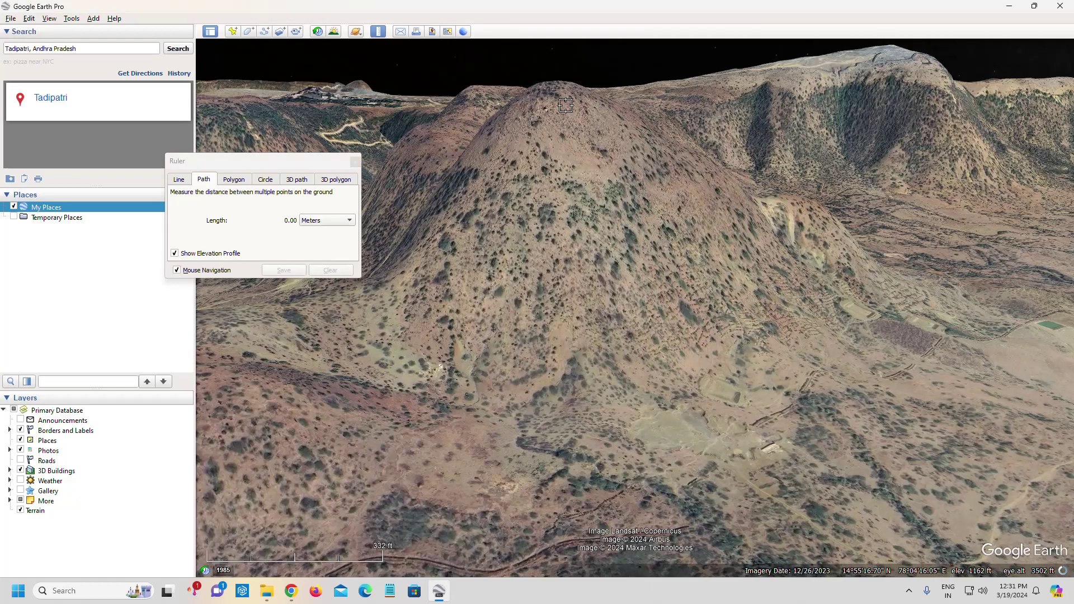
pyautogui.click(561, 363)
pyautogui.click(563, 114)
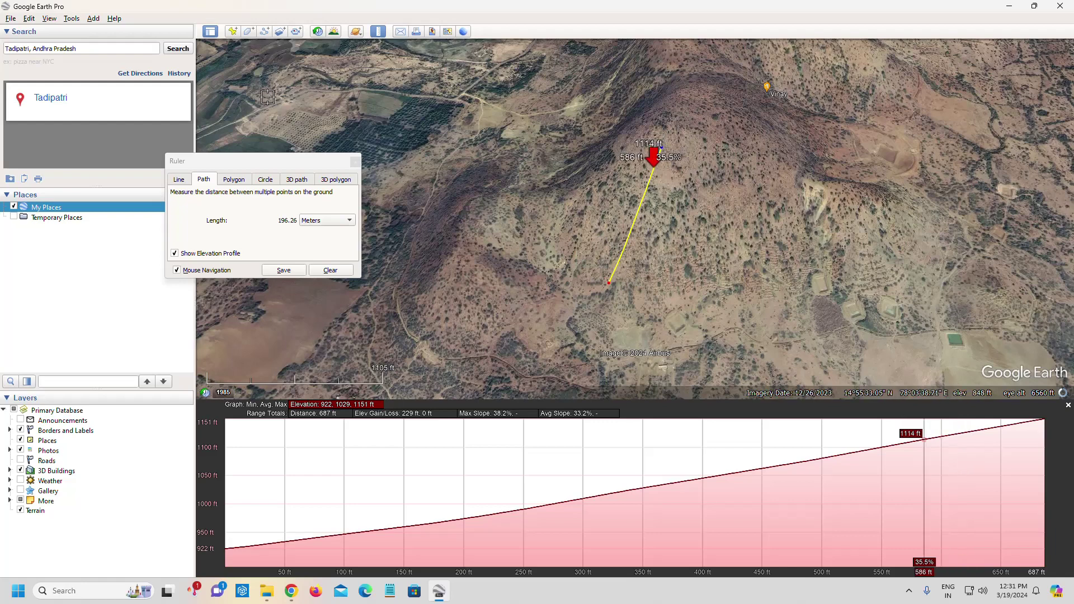
pyautogui.click(336, 272)
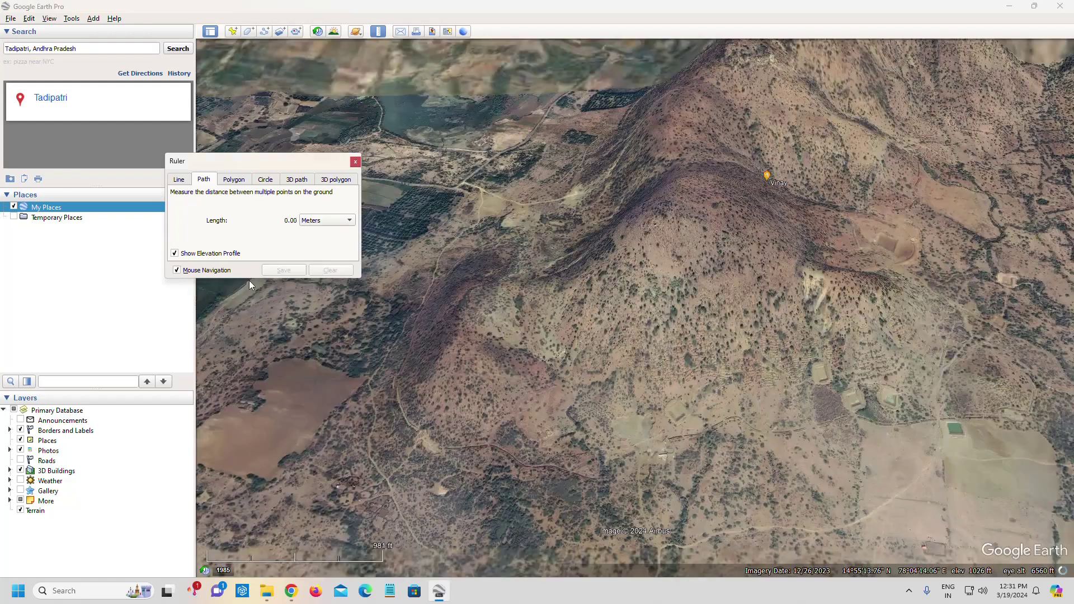
pyautogui.click(356, 162)
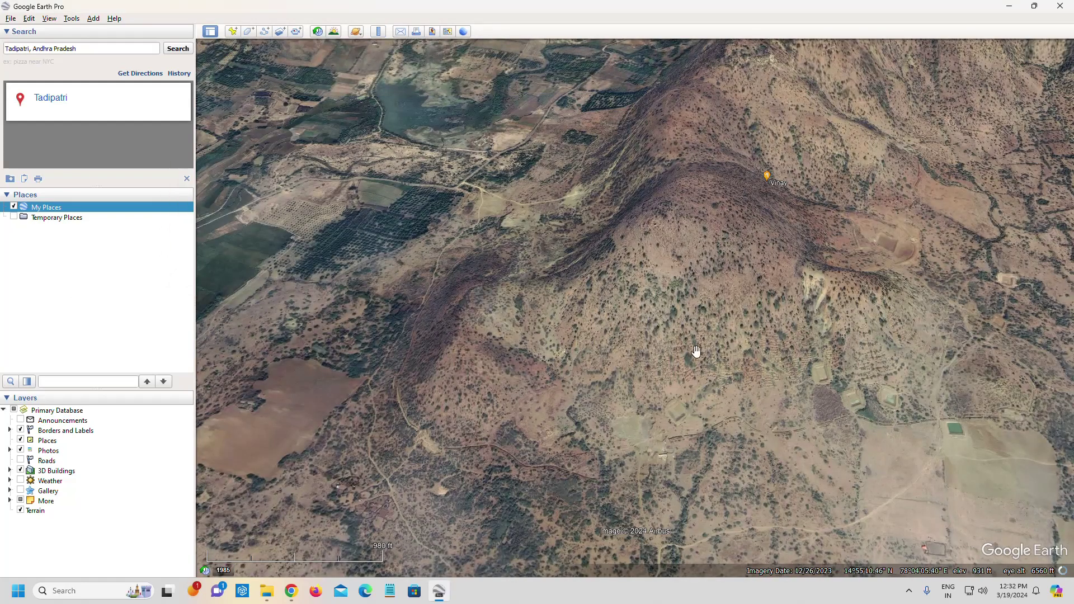
# Clear the Tadipatri search result and view the wider region around the hills and river.
pyautogui.scroll(-3, 693, 354)
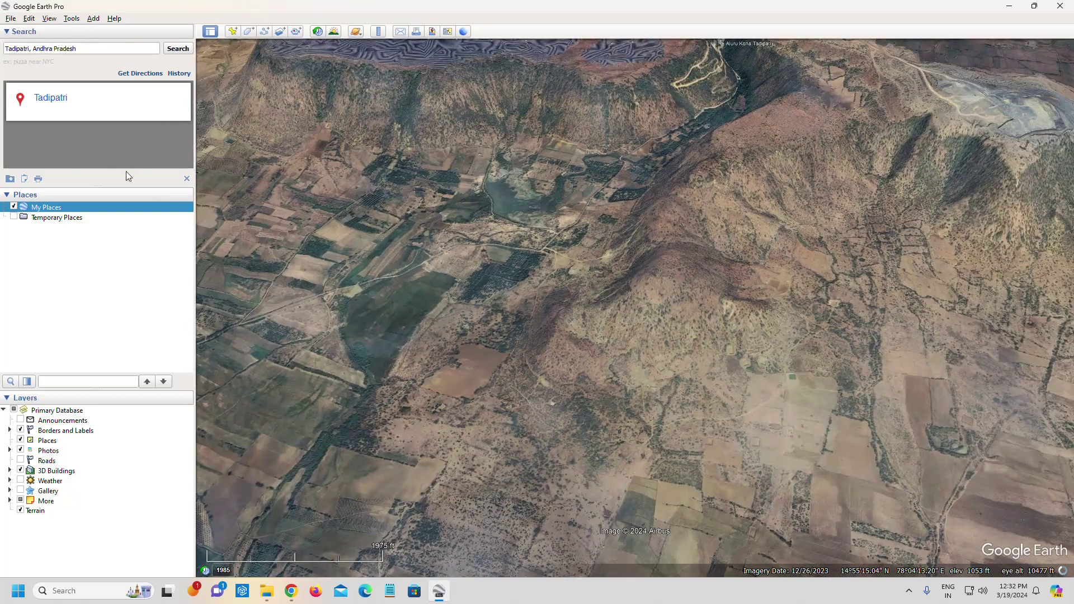
pyautogui.click(187, 178)
pyautogui.click(93, 18)
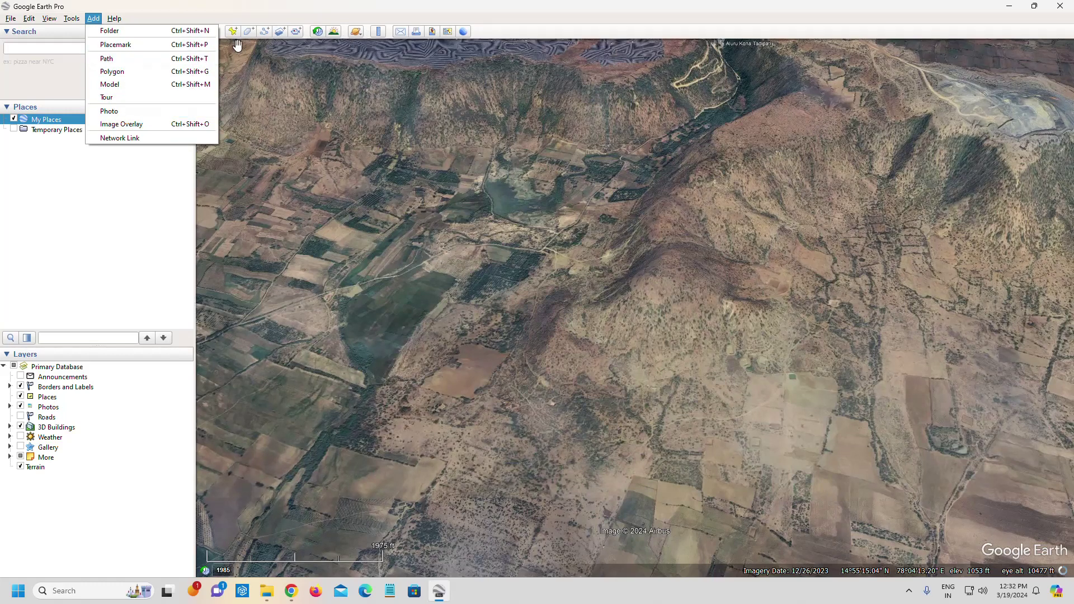
pyautogui.click(159, 5)
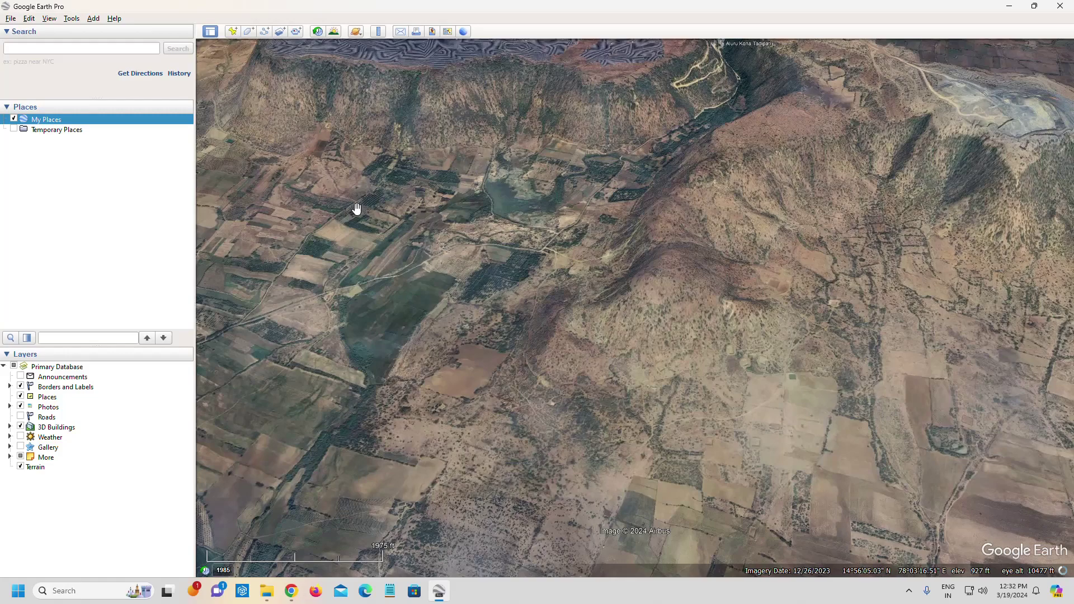
pyautogui.scroll(-2, 356, 199)
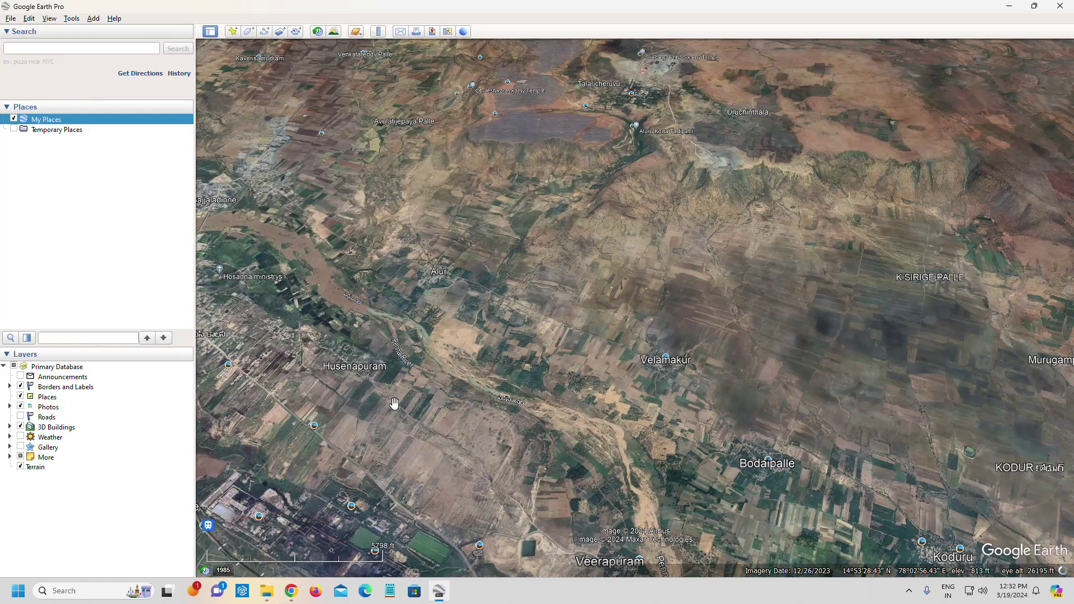
# Switch to Chrome, close the legend on the Bhuvan Andhra Pradesh map, and return to the Bhuvan home page.
pyautogui.click(290, 598)
pyautogui.click(363, 17)
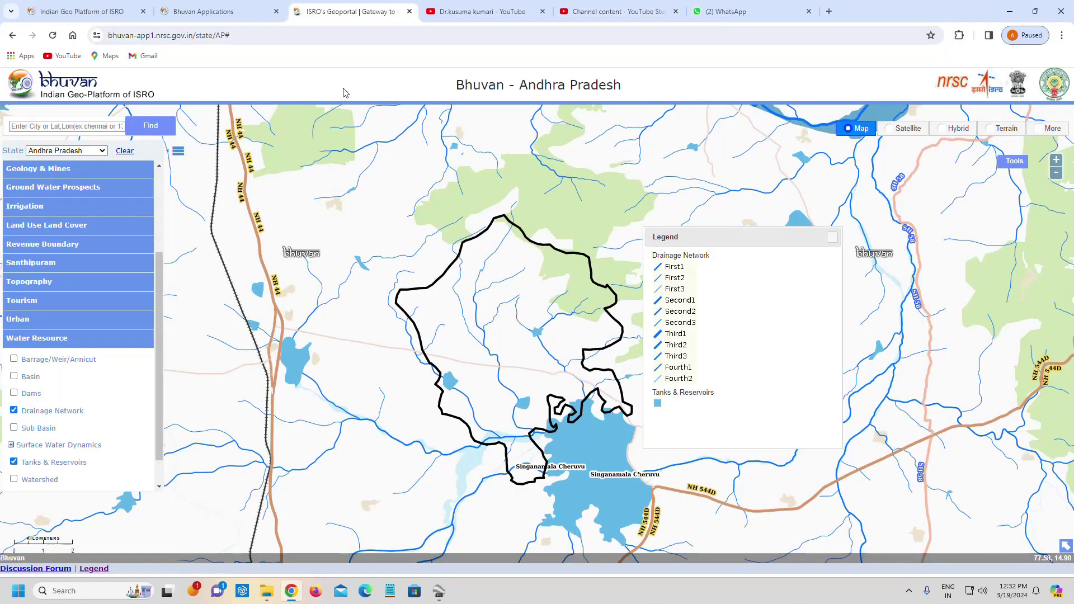
pyautogui.click(832, 237)
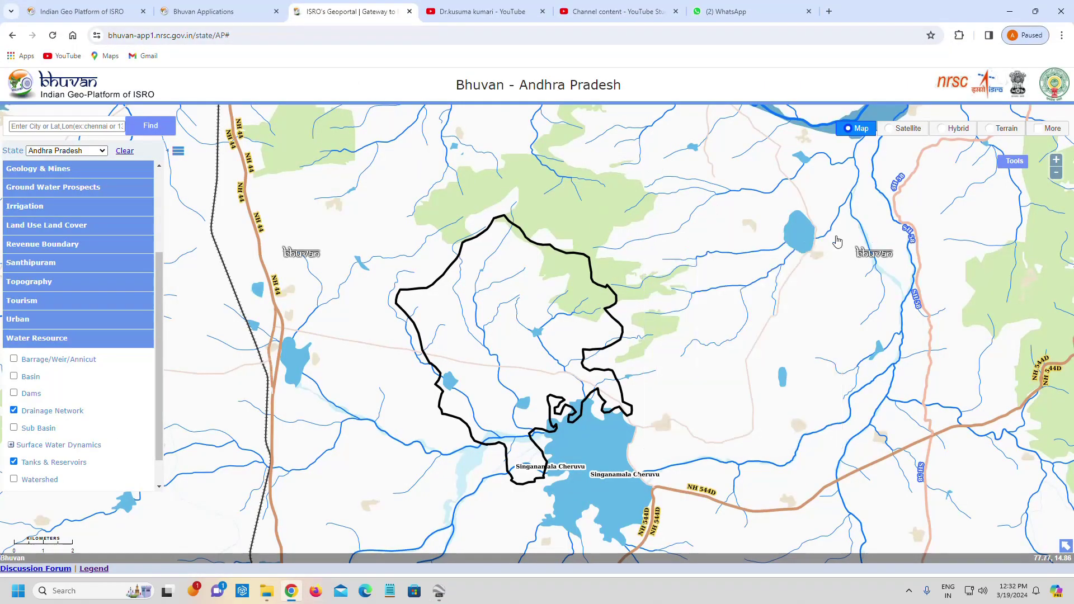
pyautogui.click(196, 10)
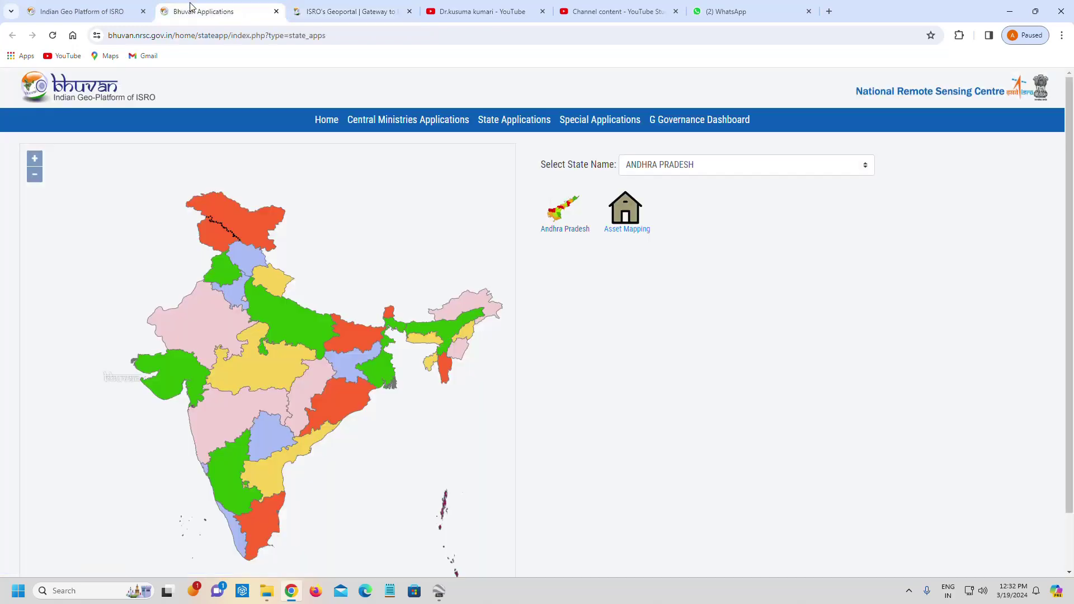
pyautogui.click(89, 11)
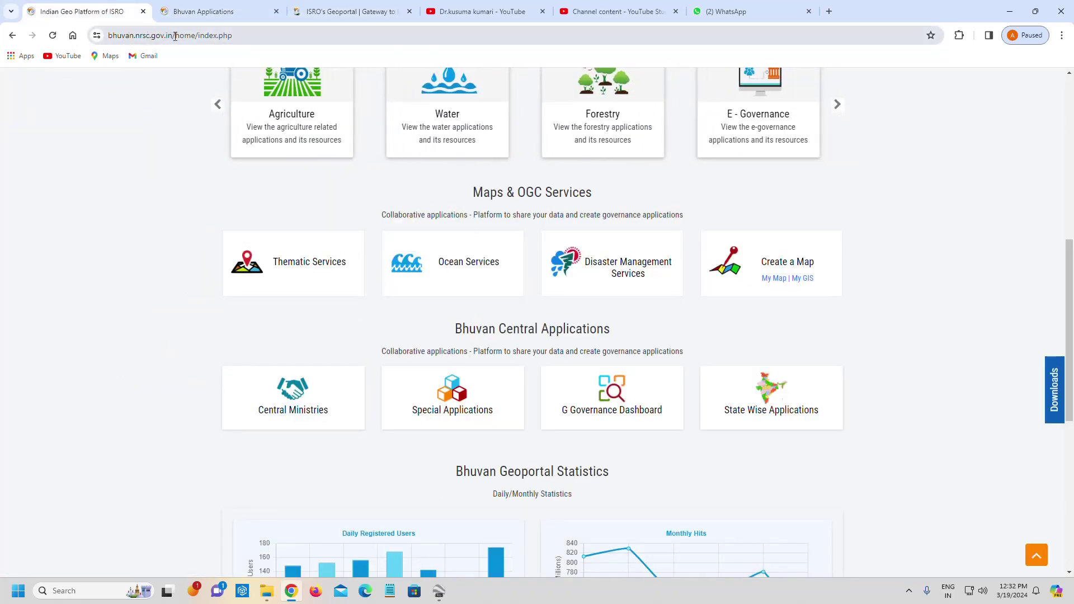
pyautogui.click(12, 35)
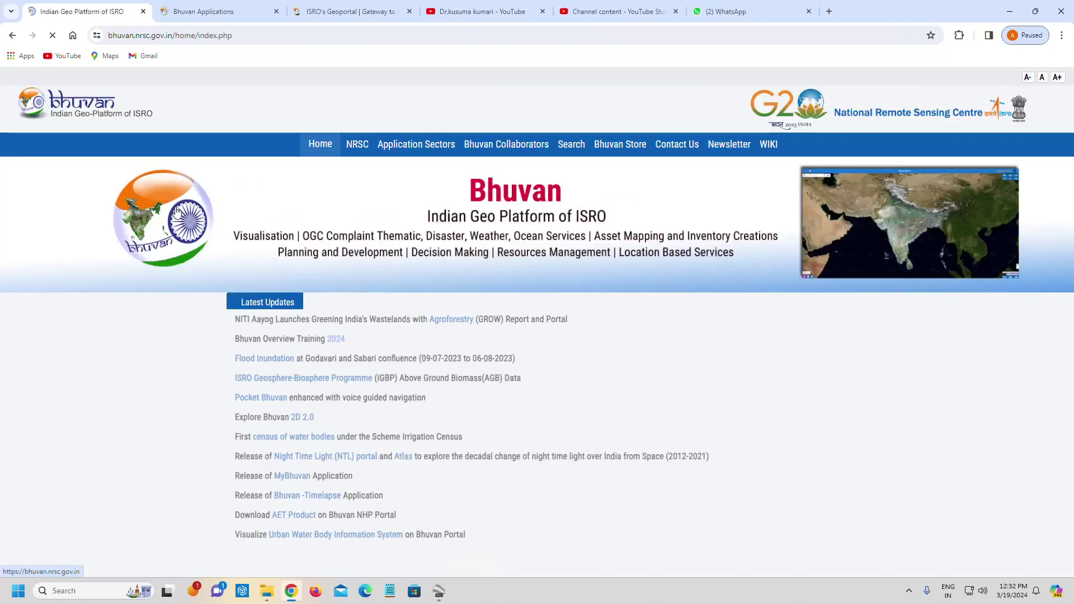
# Open Bhuvan's State Wise Applications, select ANDHRA PRADESH as the state, and open the Andhra Pradesh map.
pyautogui.scroll(-3, 510, 364)
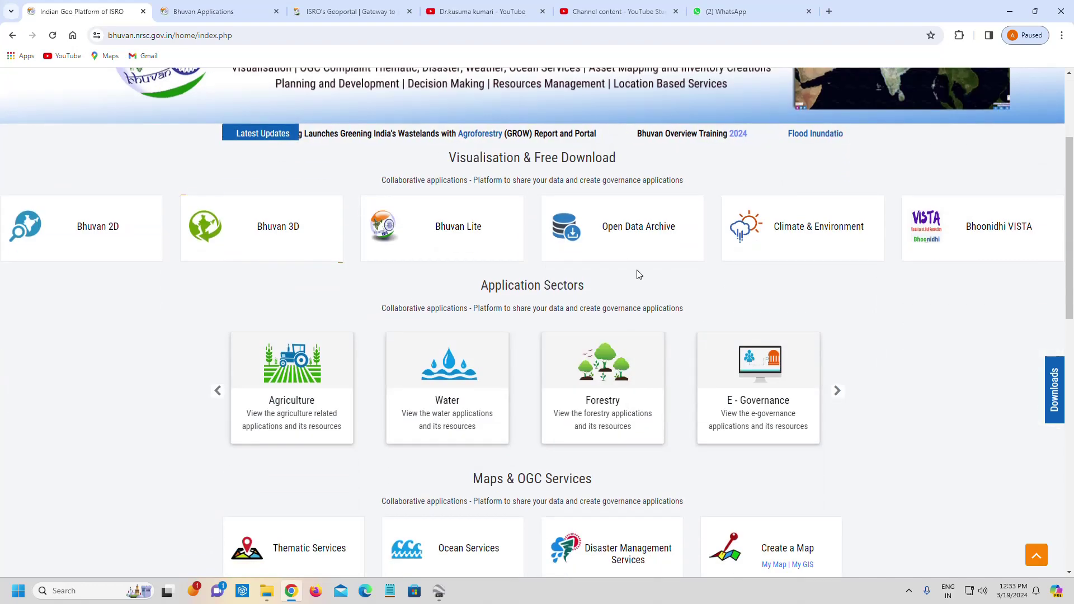
pyautogui.scroll(-6, 596, 313)
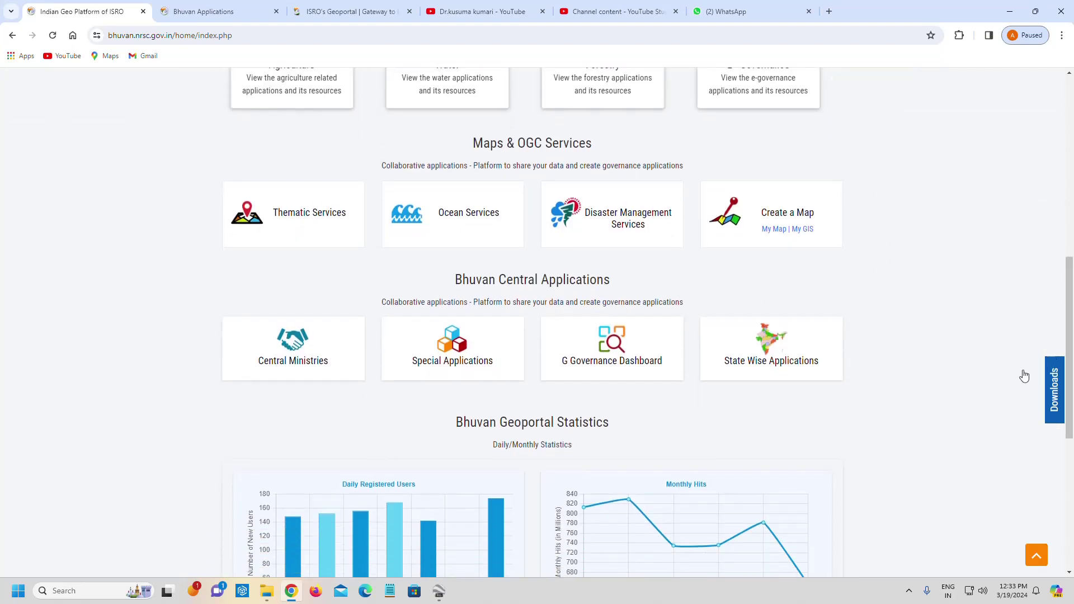
pyautogui.click(758, 367)
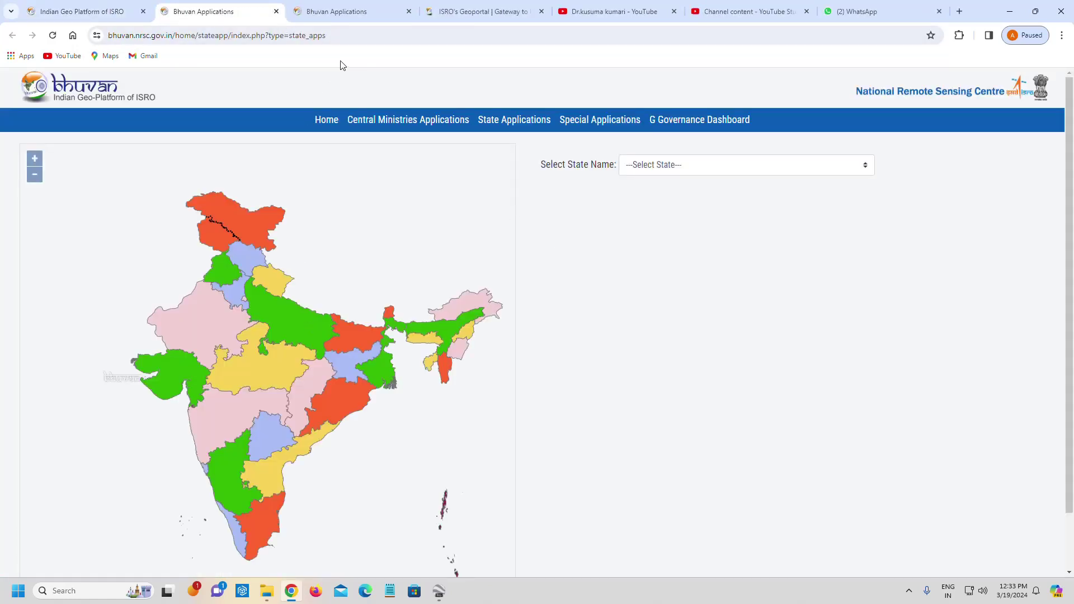
pyautogui.click(674, 168)
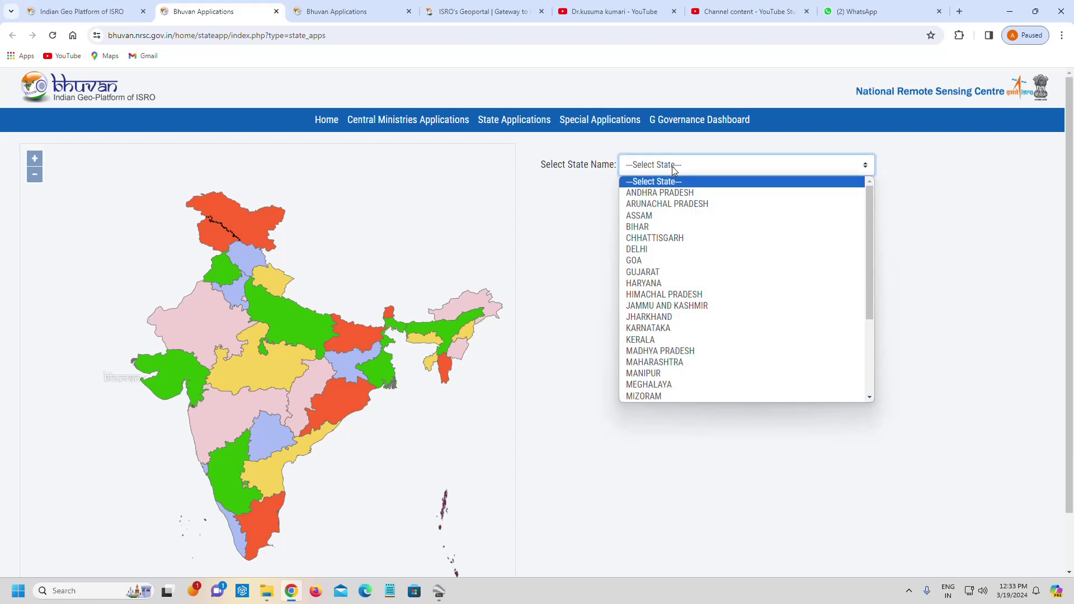
pyautogui.click(680, 194)
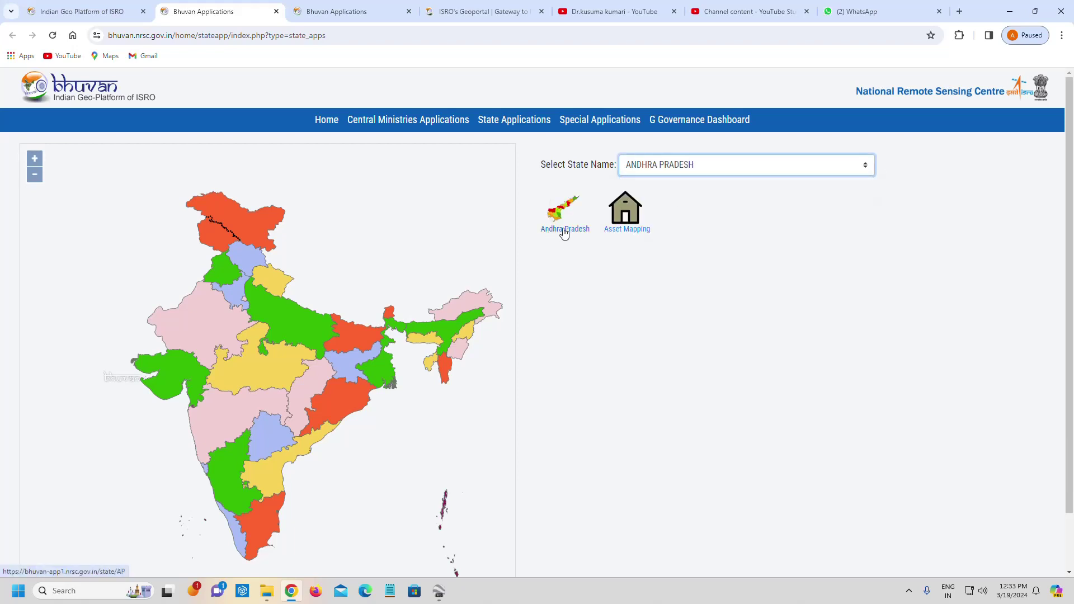
pyautogui.click(564, 234)
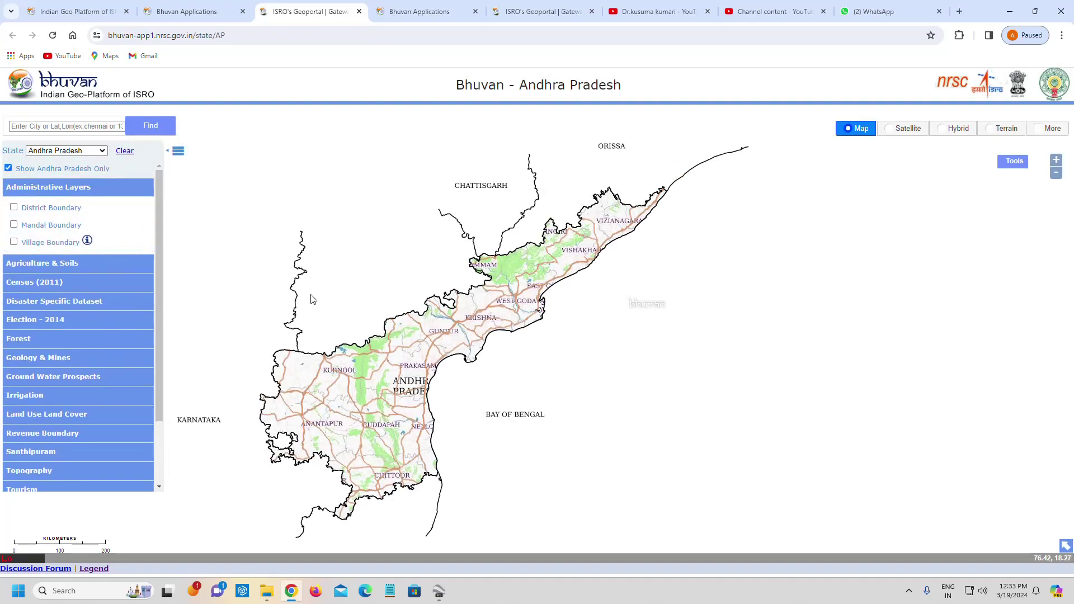
# Look at the Anantapur area on the map up close, and return to the overview of the southern districts.
pyautogui.scroll(2, 287, 386)
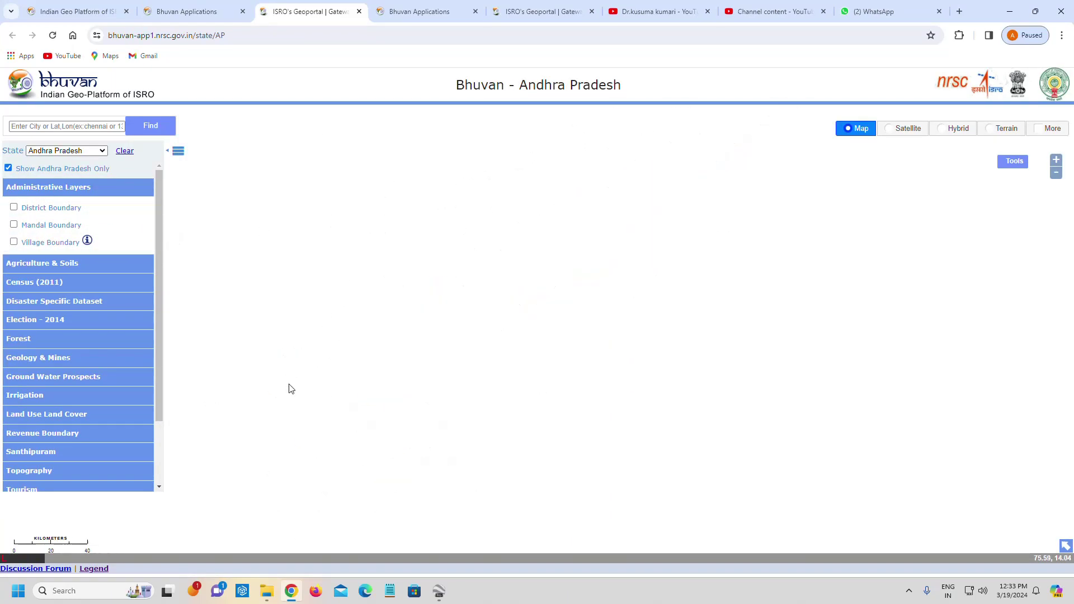
pyautogui.scroll(1, 436, 331)
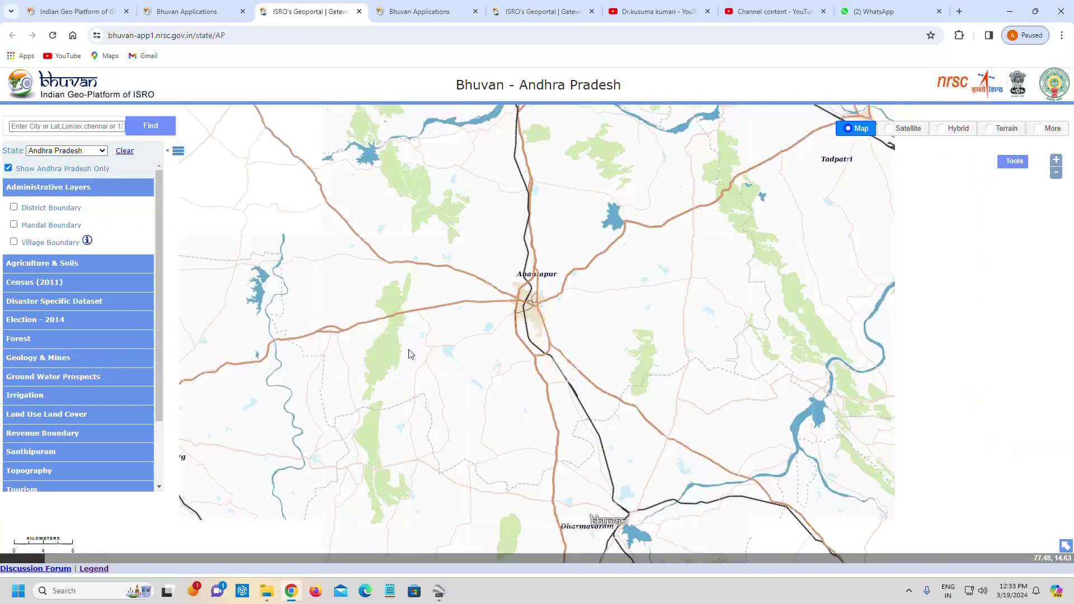
pyautogui.scroll(-2, 417, 342)
pyautogui.click(1010, 160)
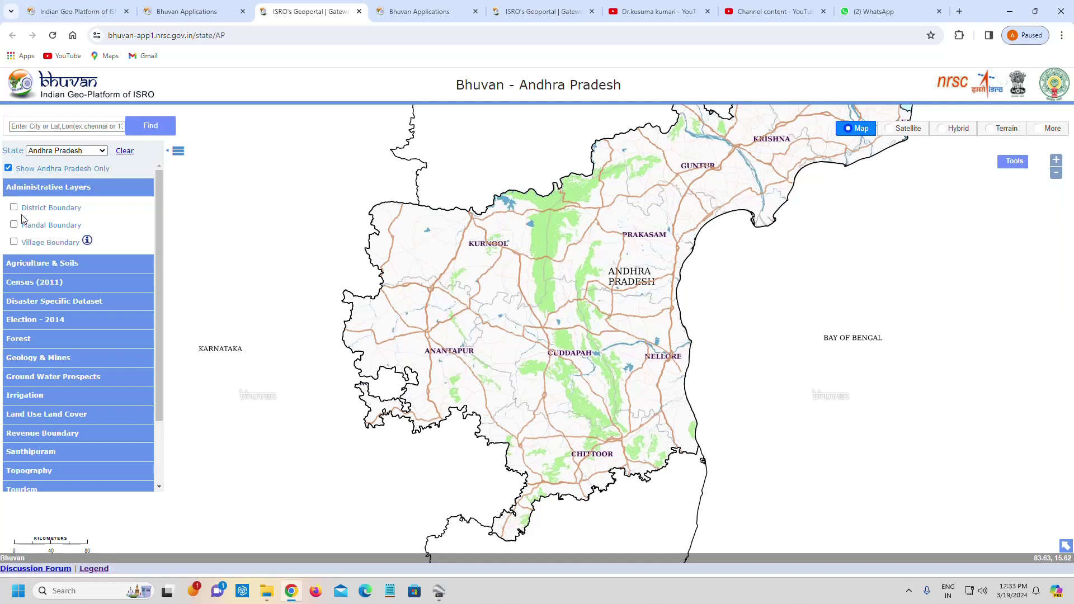
# Review the layers available under Agriculture & Soils, Geology & Mines, Ground Water Prospects and Irrigation.
pyautogui.click(33, 265)
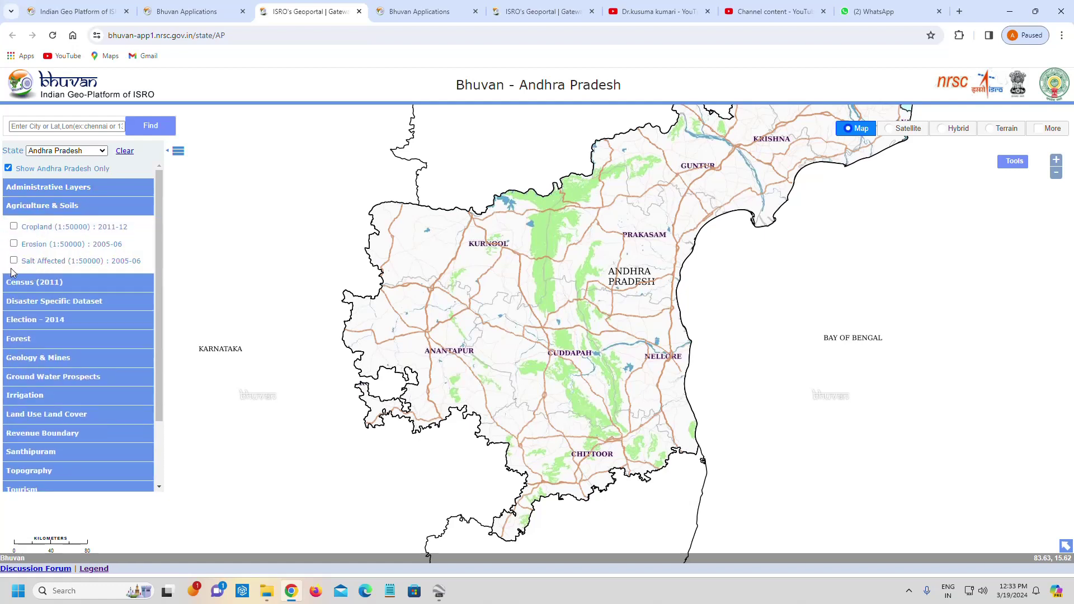
pyautogui.click(29, 359)
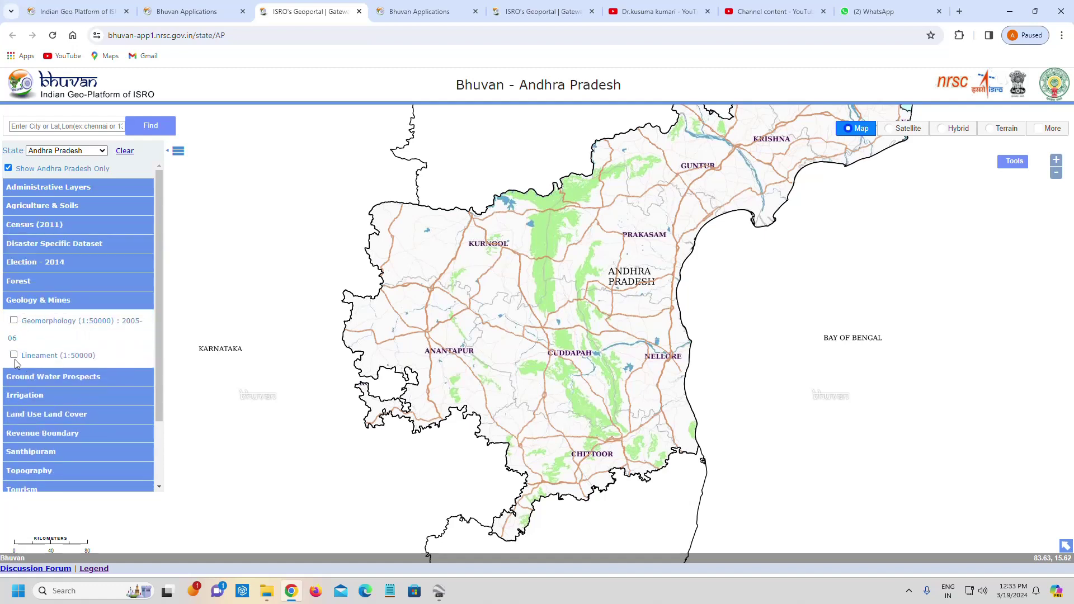
pyautogui.scroll(-1, 25, 388)
pyautogui.click(39, 326)
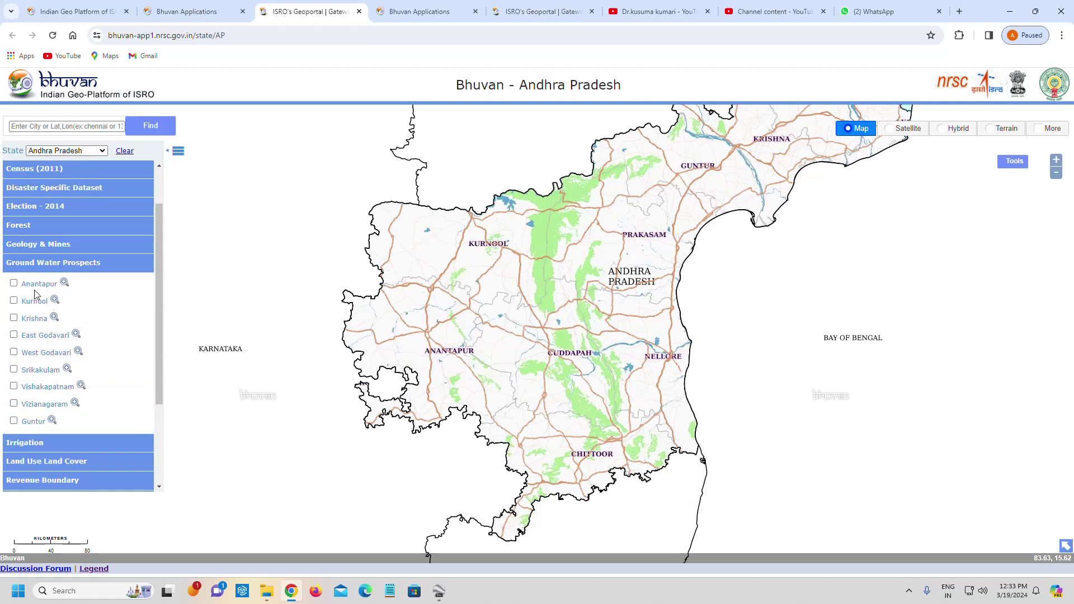
pyautogui.click(25, 445)
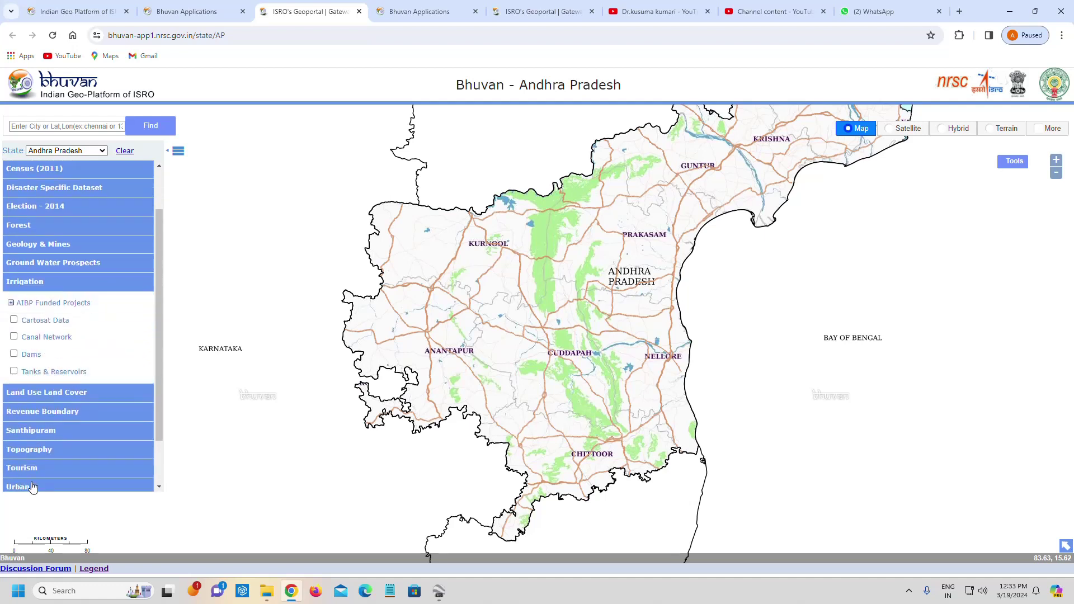
pyautogui.scroll(-1, 30, 470)
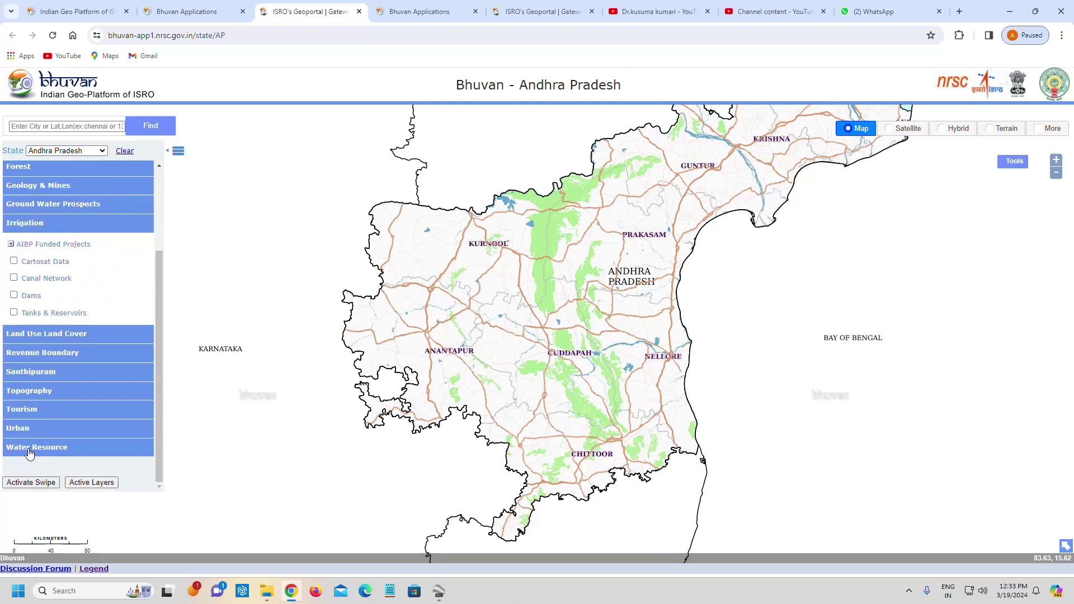
# Review the Land Use Land Cover layers, including LULC (1:50000), and the layers under Water Resource.
pyautogui.click(31, 333)
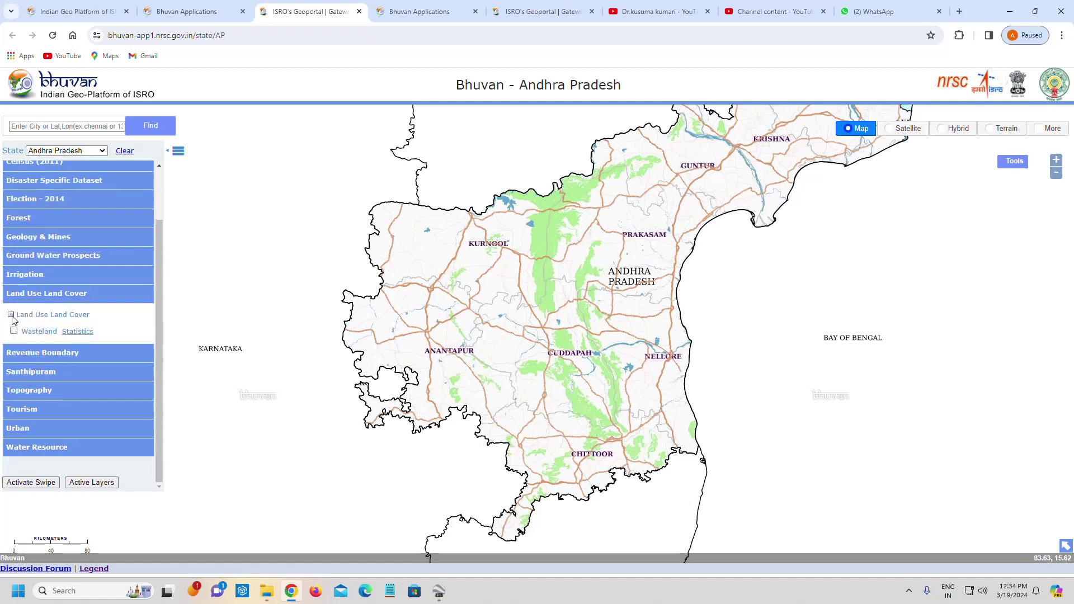
pyautogui.click(11, 315)
pyautogui.click(20, 315)
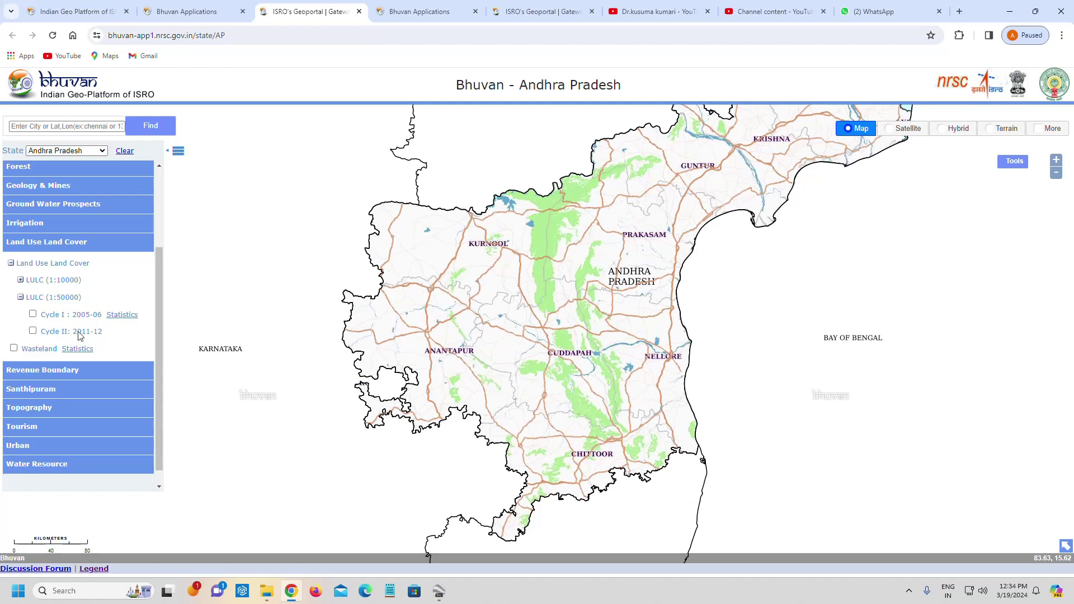
pyautogui.click(11, 263)
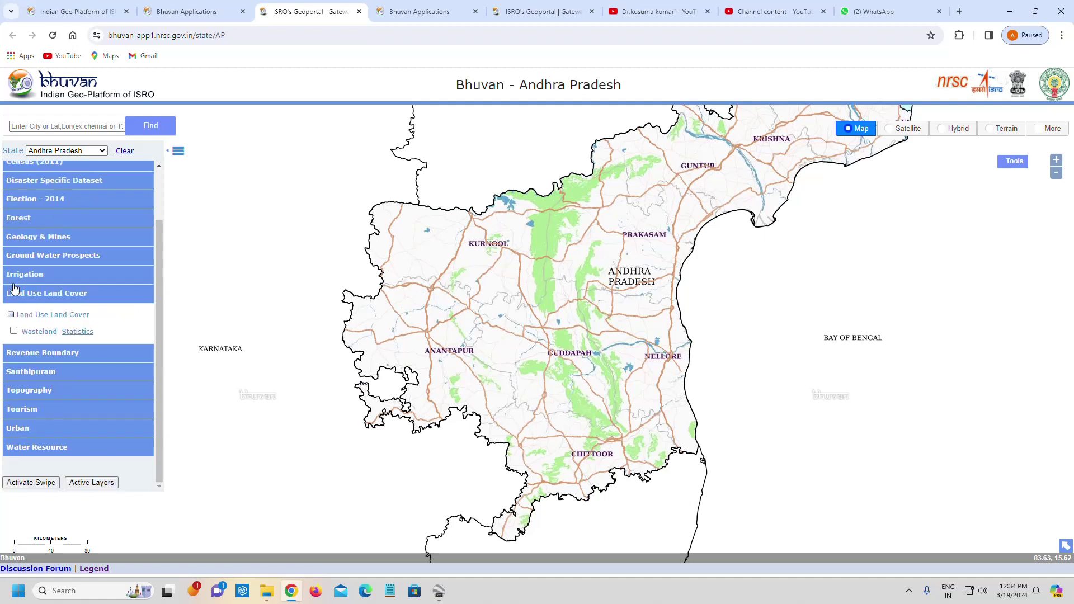
pyautogui.click(26, 448)
pyautogui.scroll(-2, 17, 453)
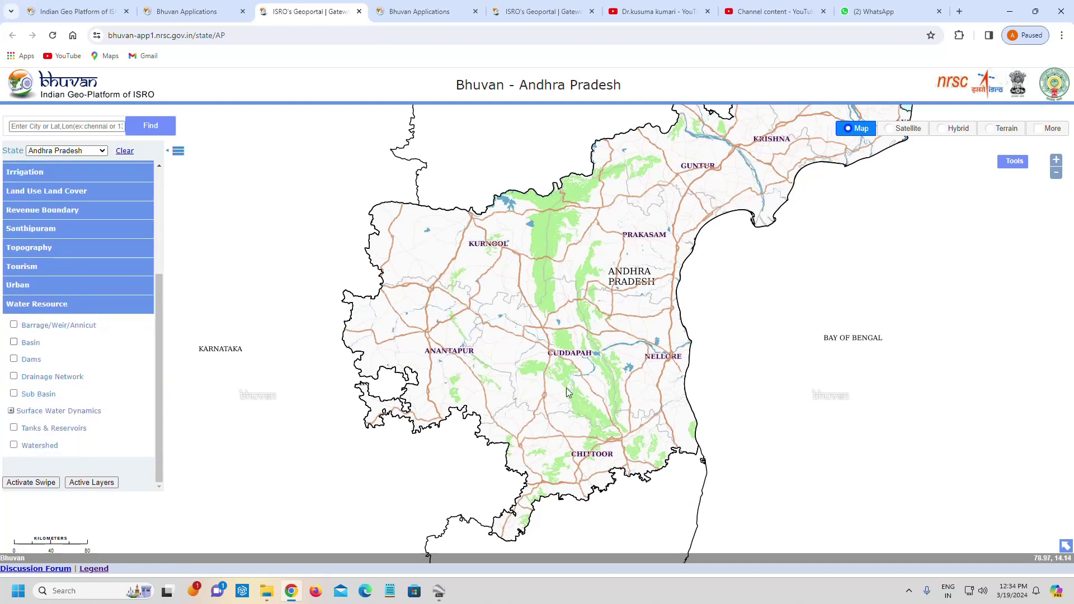
# Survey the Andhra Pradesh map from the Vizianagaram coast back to the southern districts around Anantapur.
pyautogui.scroll(-3, 479, 354)
pyautogui.scroll(3, 609, 376)
pyautogui.moveTo(384, 393); pyautogui.dragTo(661, 171)
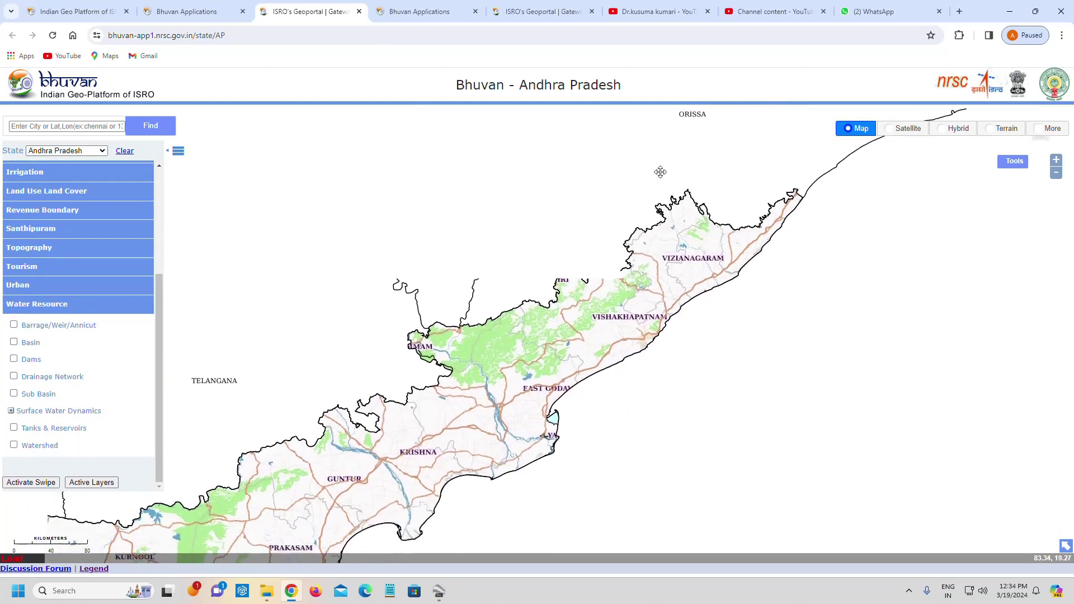
pyautogui.scroll(-2, 599, 403)
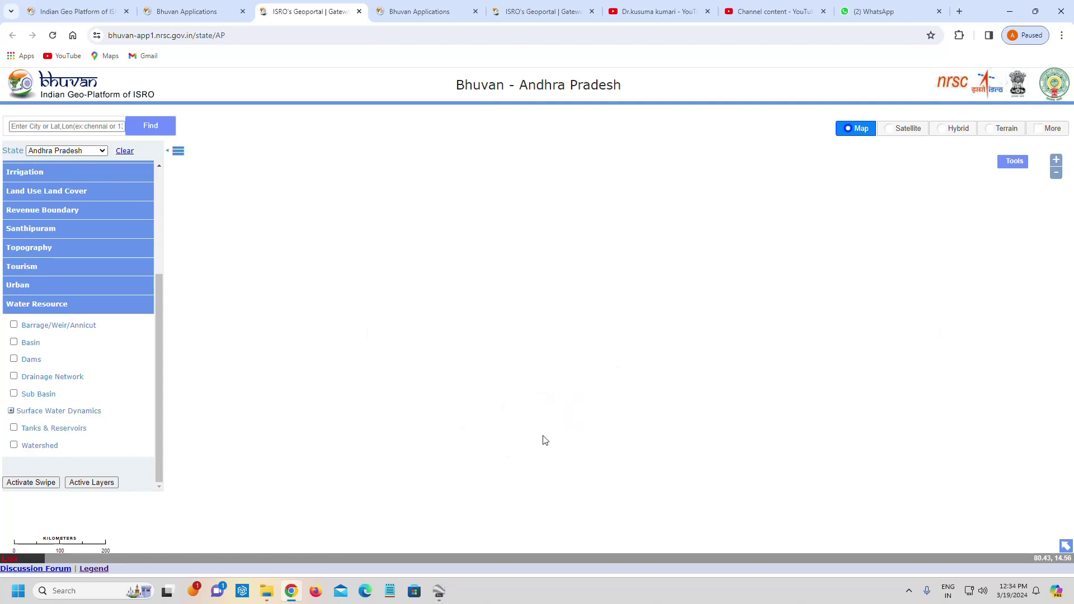
pyautogui.scroll(1, 466, 437)
pyautogui.moveTo(455, 399); pyautogui.dragTo(577, 336)
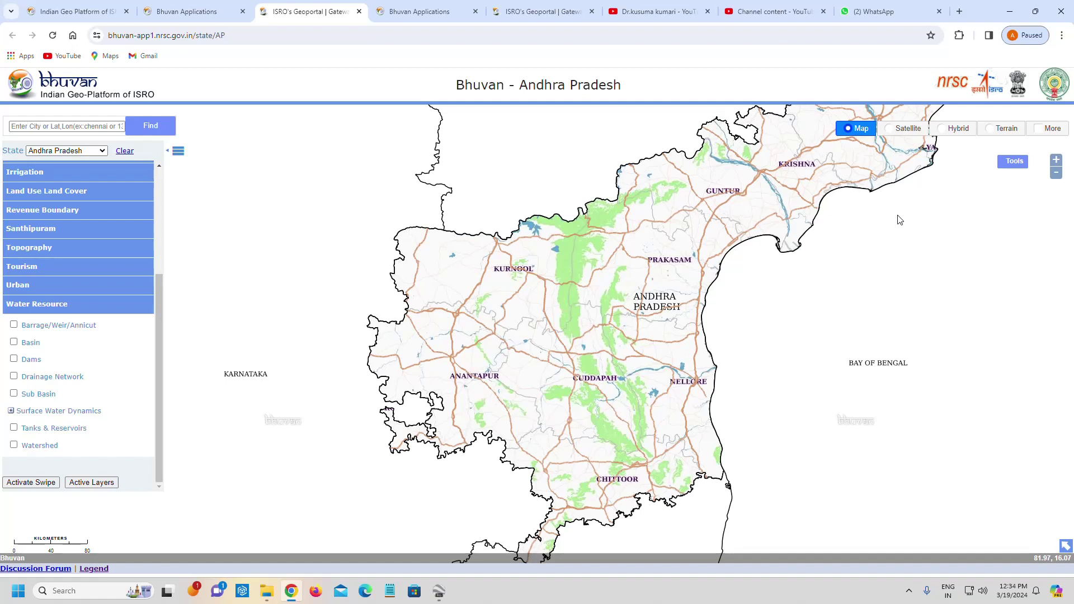
# Upload the KML file WEST NARASAPURAM from the model gp folder in Desktop\2024 as a new map layer, and close the added-layers list.
pyautogui.moveTo(1010, 162)
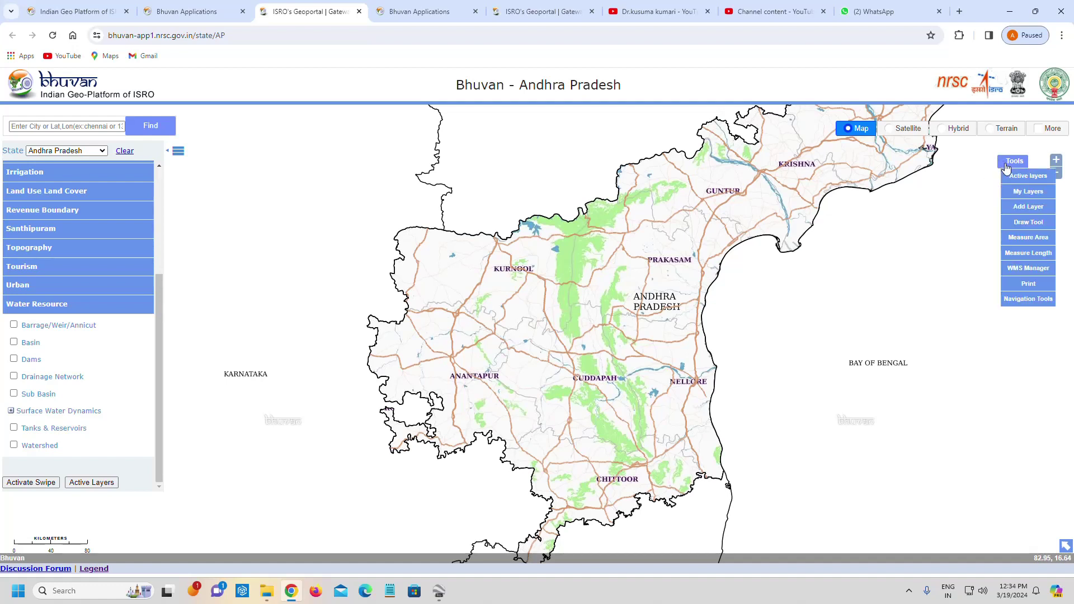
pyautogui.click(1019, 210)
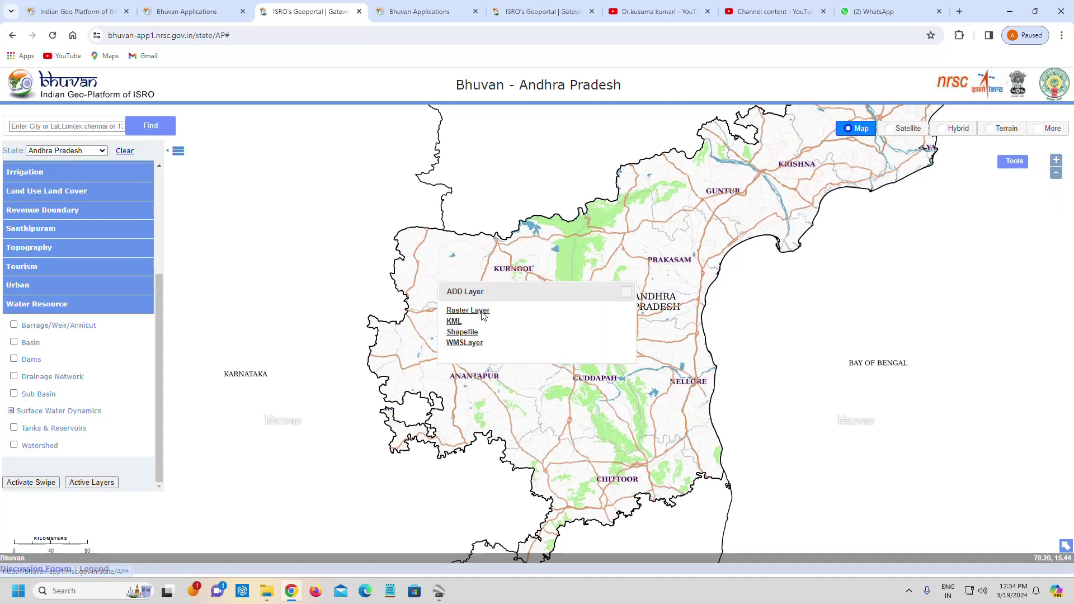
pyautogui.click(456, 323)
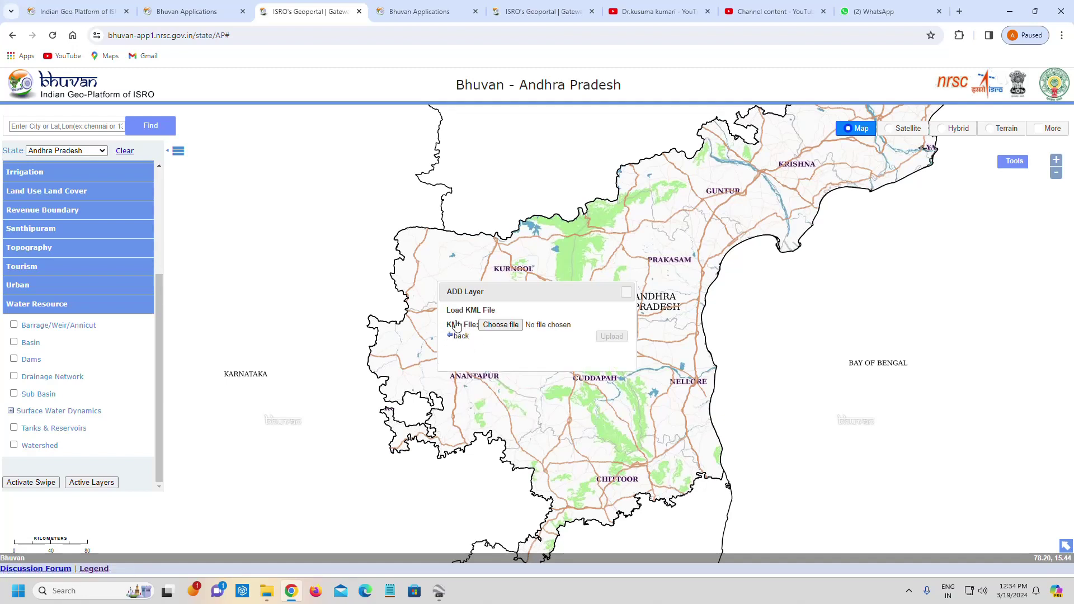
pyautogui.click(501, 325)
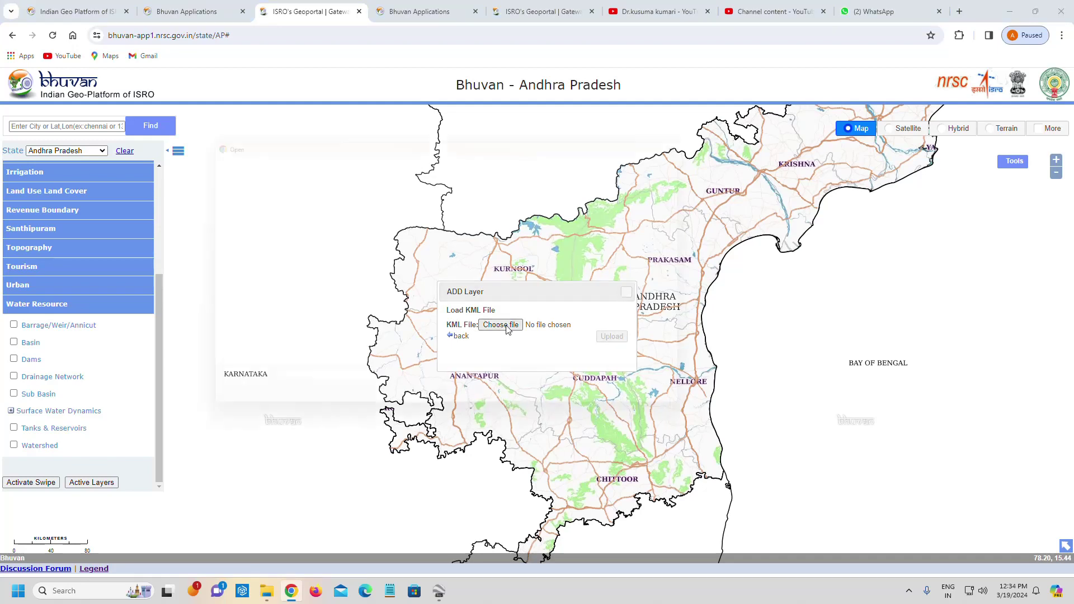
pyautogui.click(231, 278)
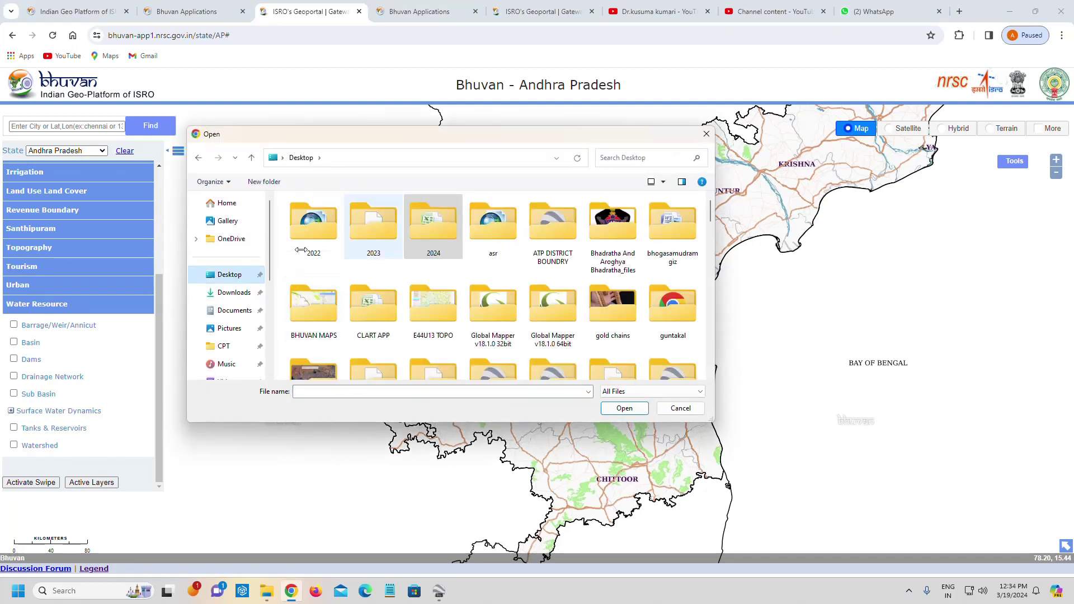
pyautogui.doubleClick(442, 235)
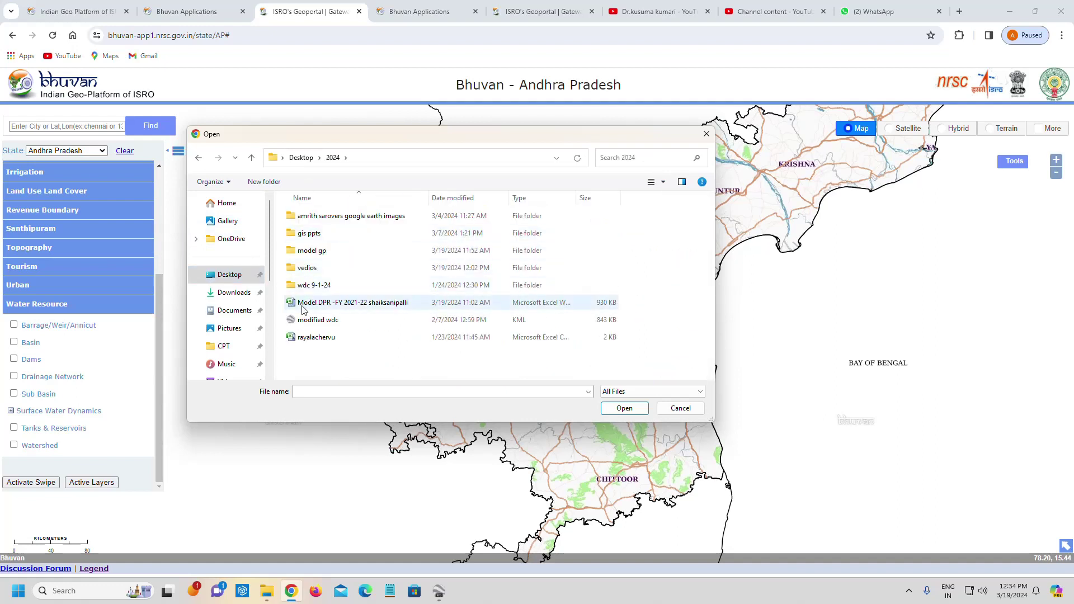
pyautogui.click(312, 257)
pyautogui.doubleClick(312, 256)
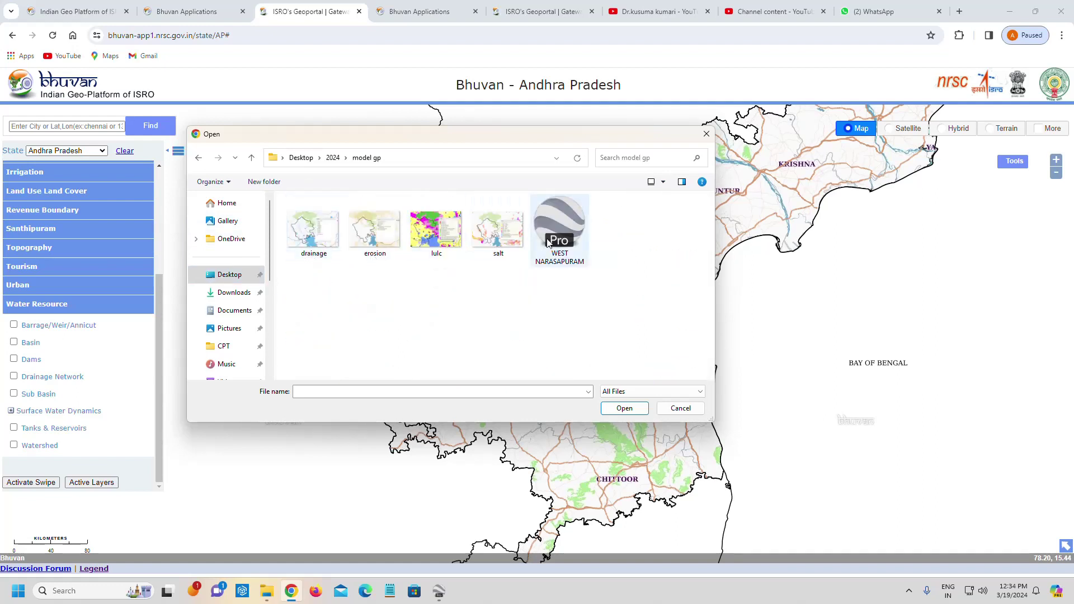
pyautogui.click(577, 229)
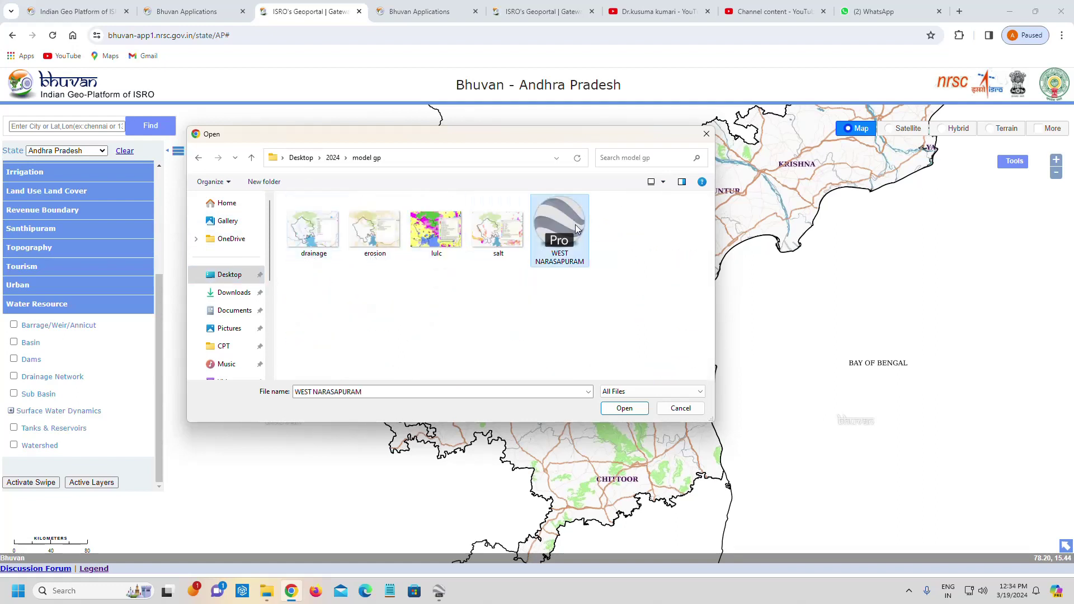
pyautogui.click(625, 409)
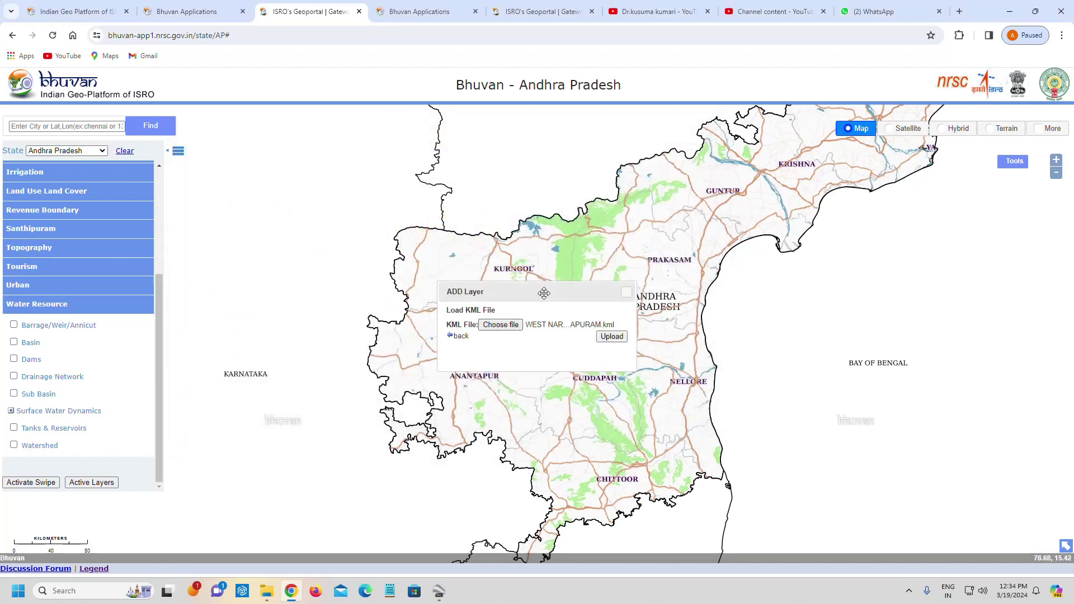
pyautogui.click(607, 336)
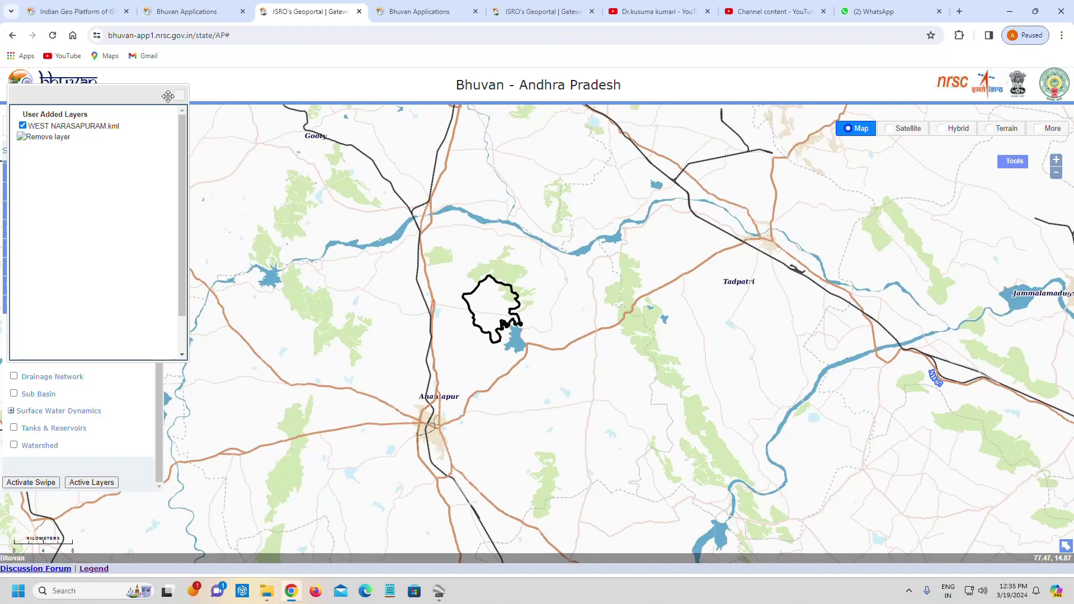
pyautogui.click(180, 96)
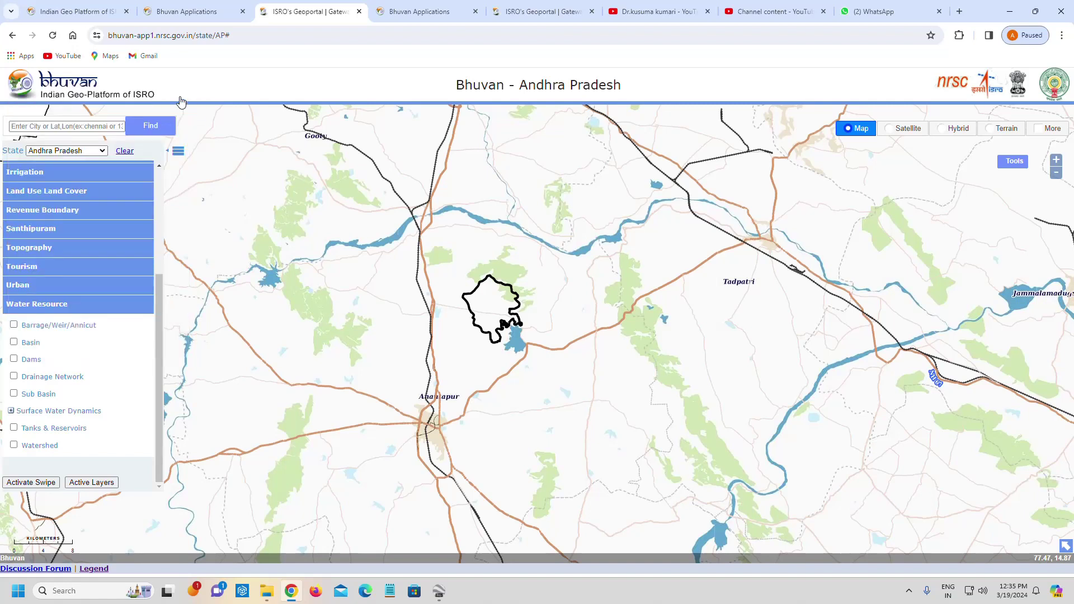
# Turn on the Erosion (1:50000) : 2005-06 layer from Agriculture & Soils over the uploaded boundary.
pyautogui.scroll(2, 500, 300)
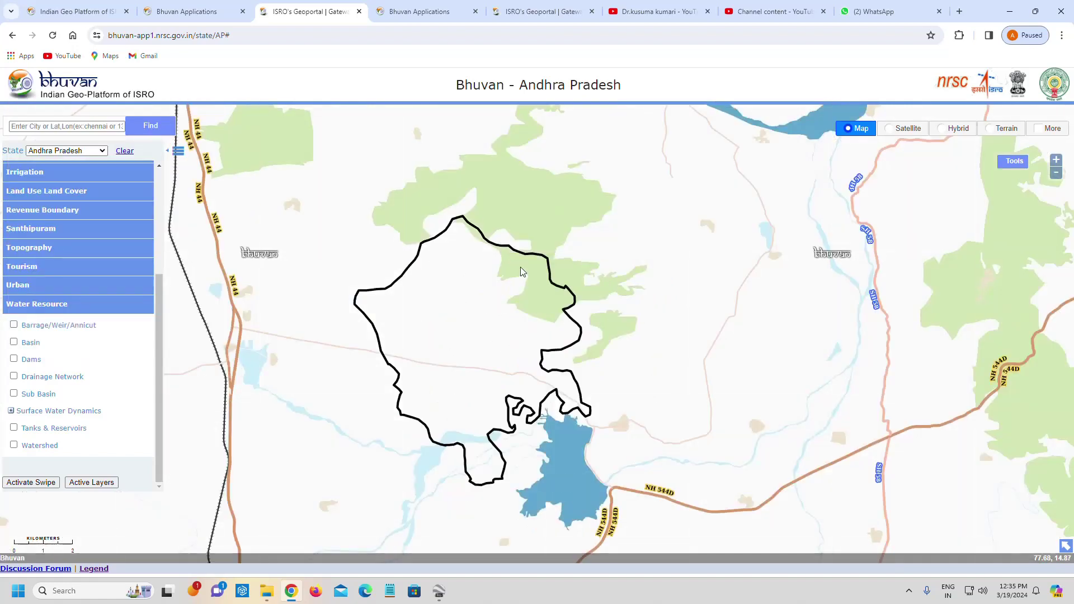
pyautogui.moveTo(439, 348); pyautogui.dragTo(484, 337)
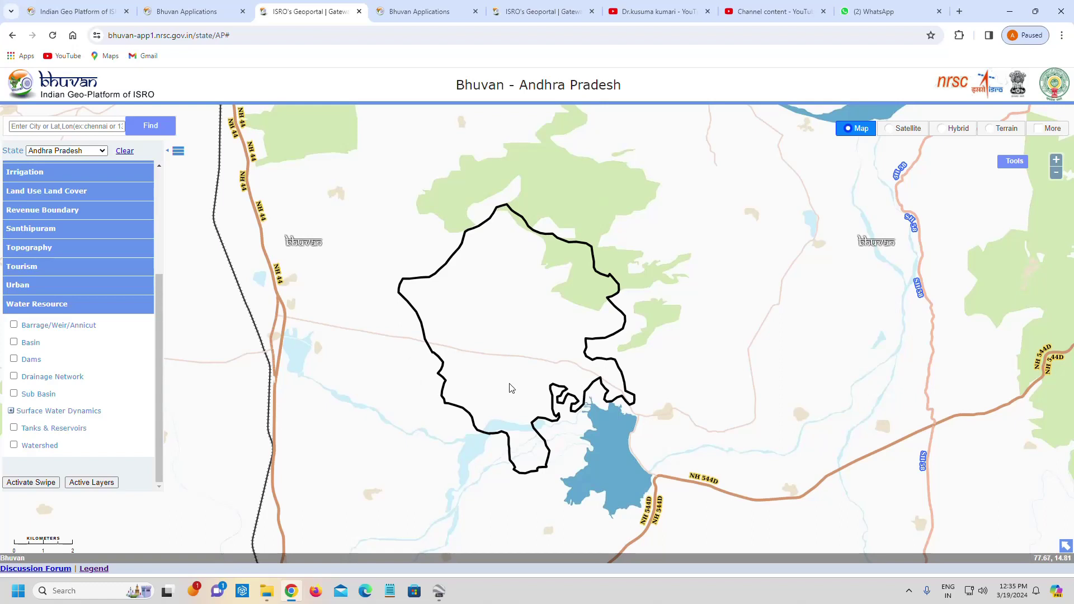
pyautogui.scroll(3, 51, 246)
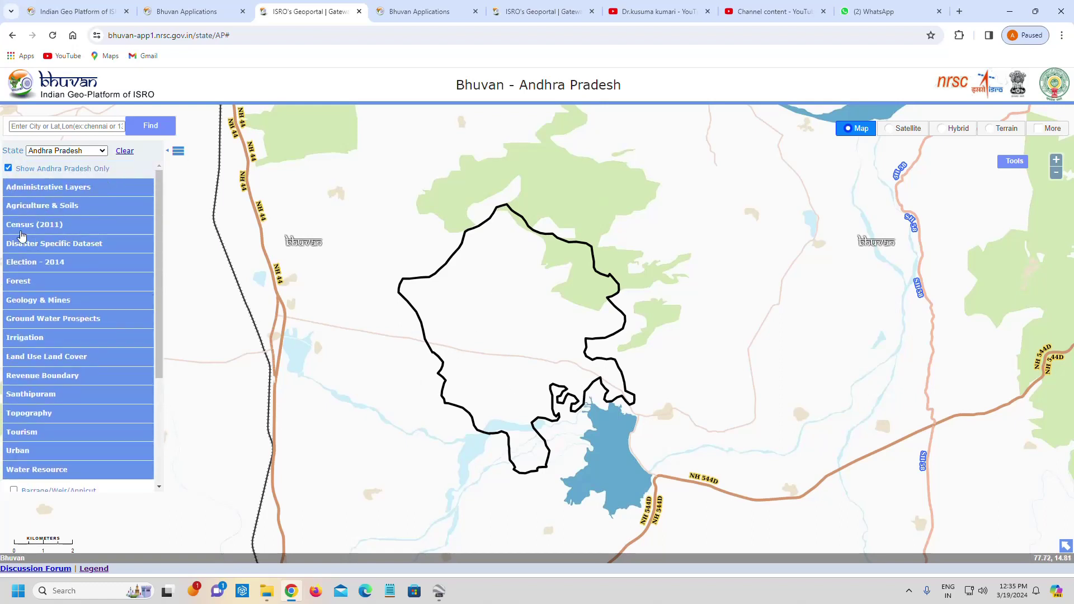
pyautogui.click(33, 207)
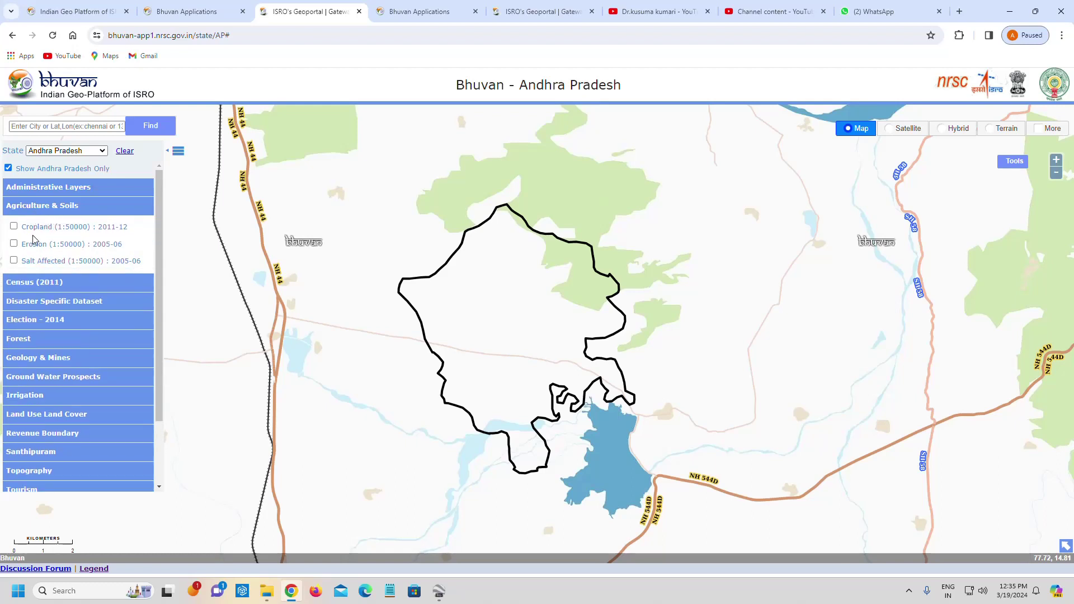
pyautogui.click(13, 244)
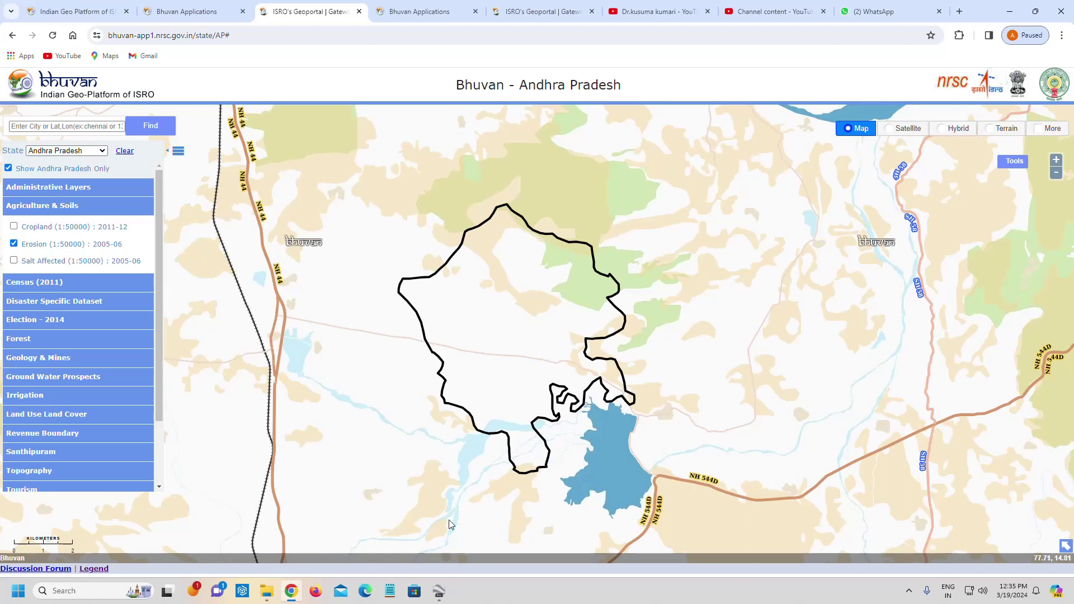
# Show the erosion layer's legend and place it beside the West Narasapuram boundary so the outline is unobstructed.
pyautogui.click(95, 570)
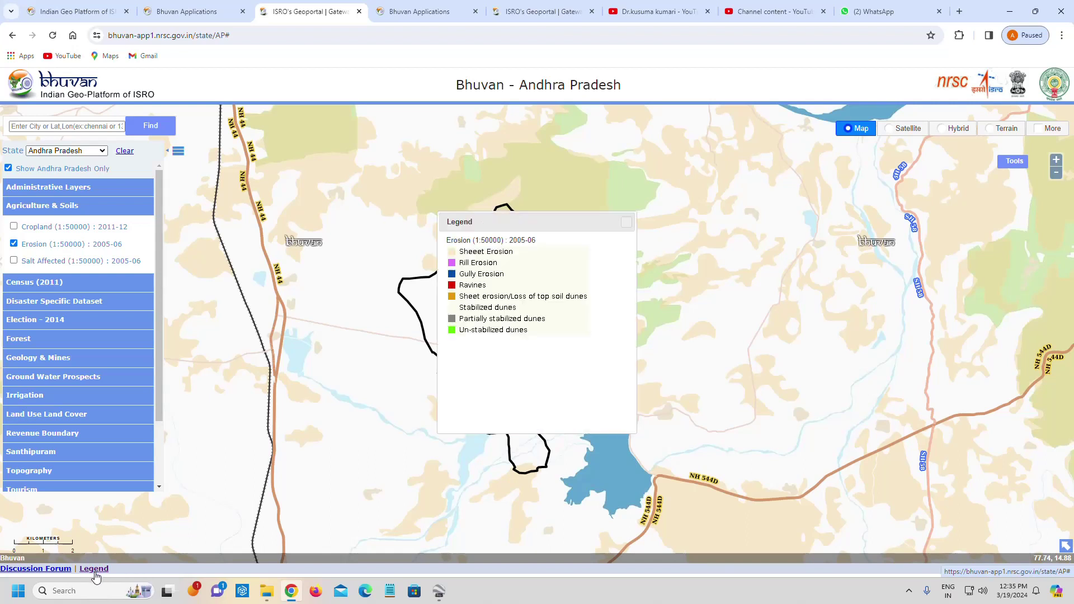
pyautogui.moveTo(487, 221); pyautogui.dragTo(702, 224)
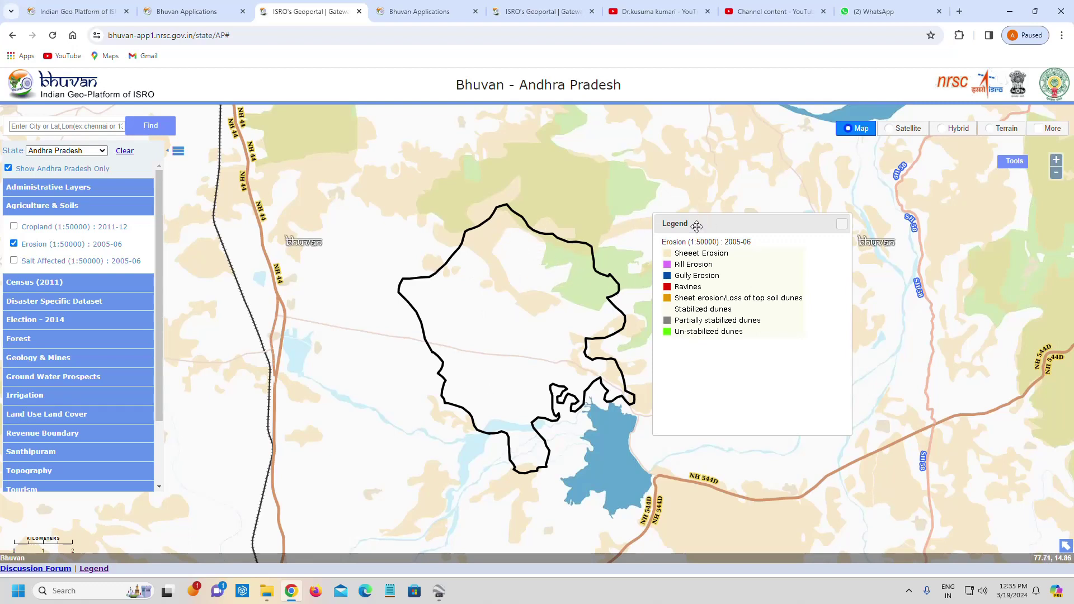
pyautogui.moveTo(697, 227); pyautogui.dragTo(691, 237)
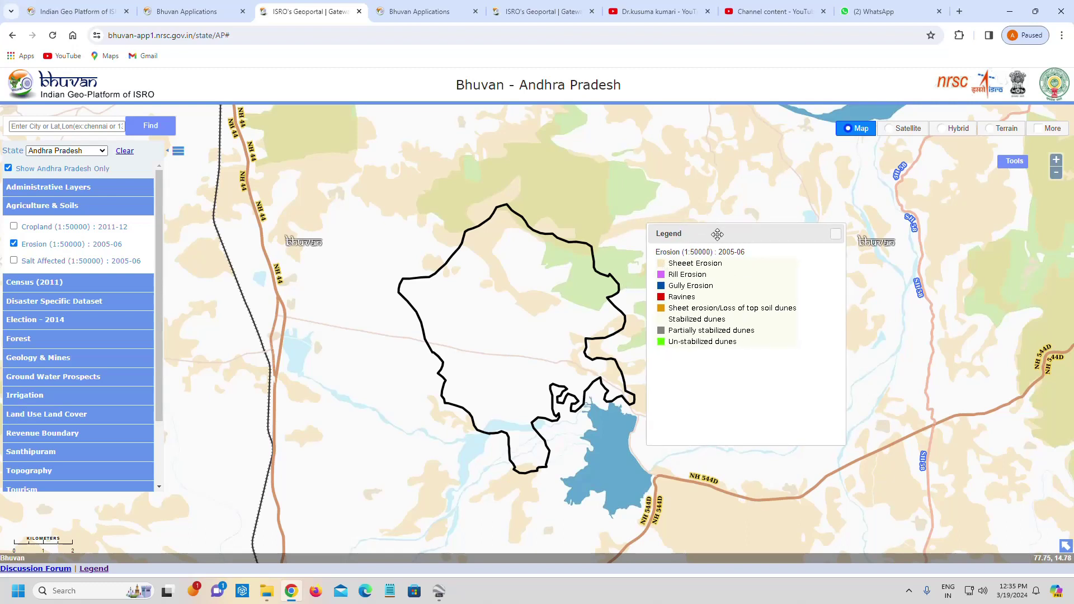
pyautogui.moveTo(720, 232); pyautogui.dragTo(720, 233)
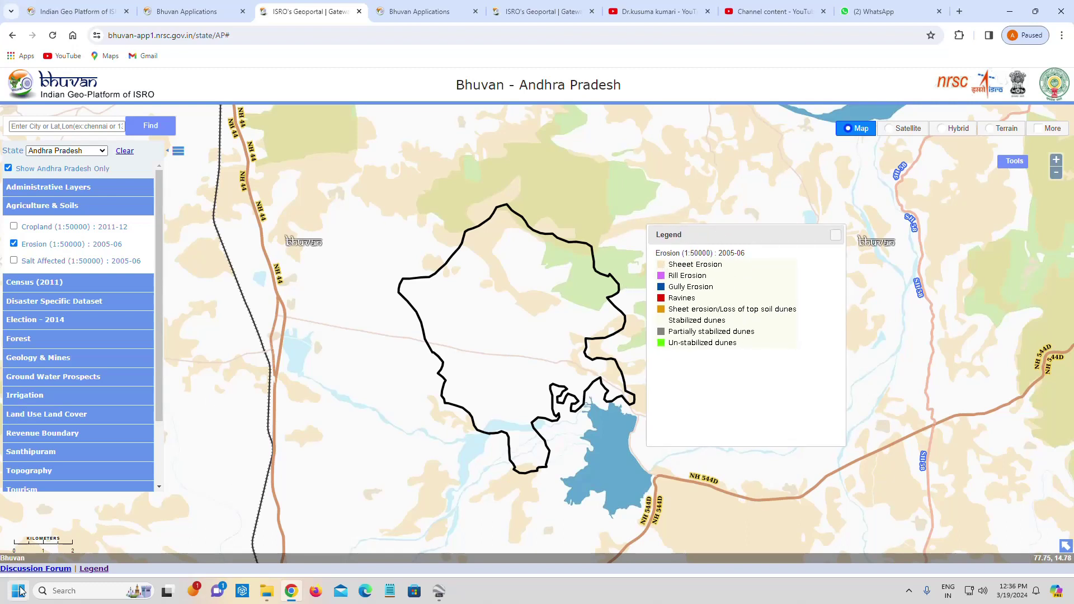
# Capture a rectangular snip of the map covering the boundary and the erosion legend with Snipping Tool.
pyautogui.click(78, 592)
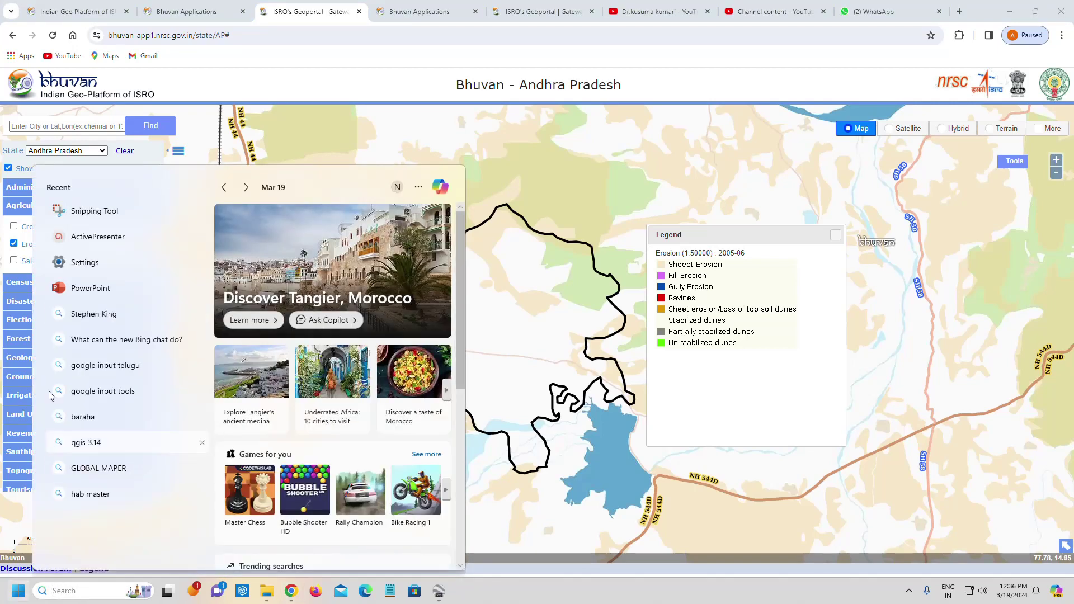
pyautogui.click(88, 212)
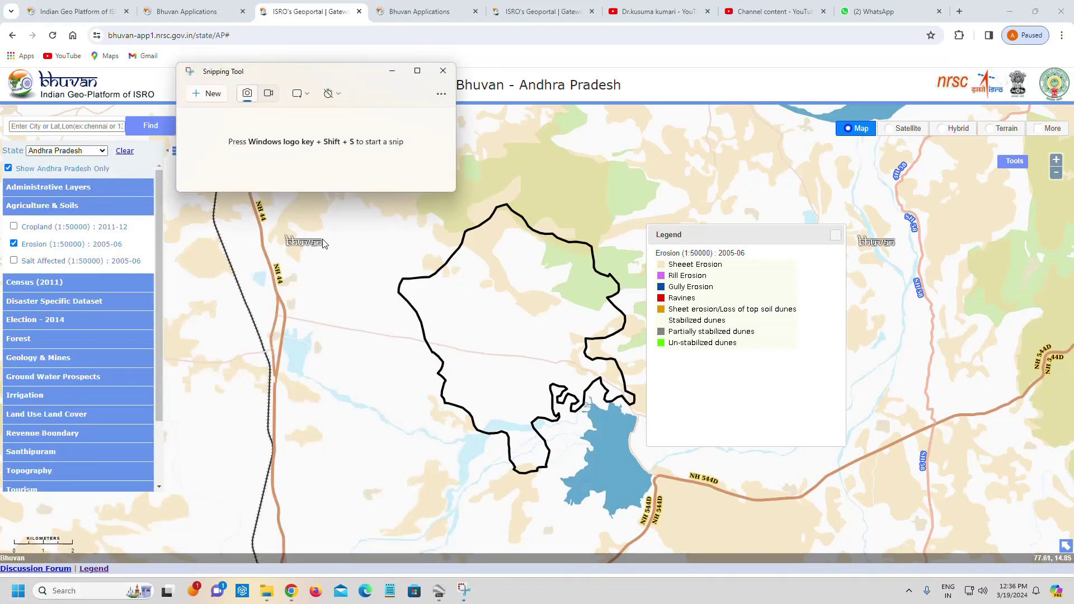
pyautogui.moveTo(235, 74); pyautogui.dragTo(158, 72)
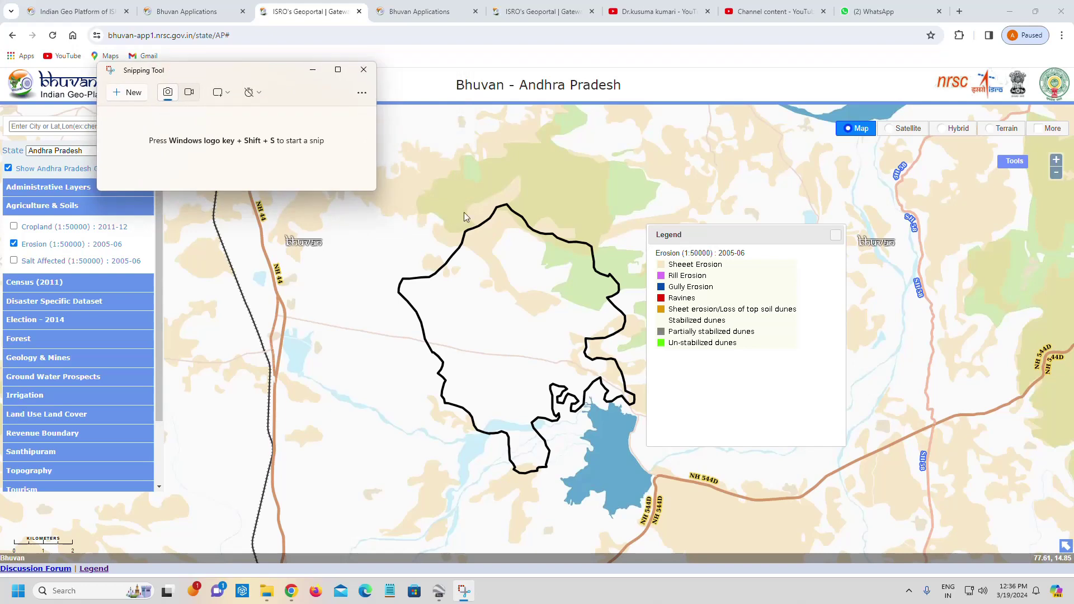
pyautogui.click(129, 93)
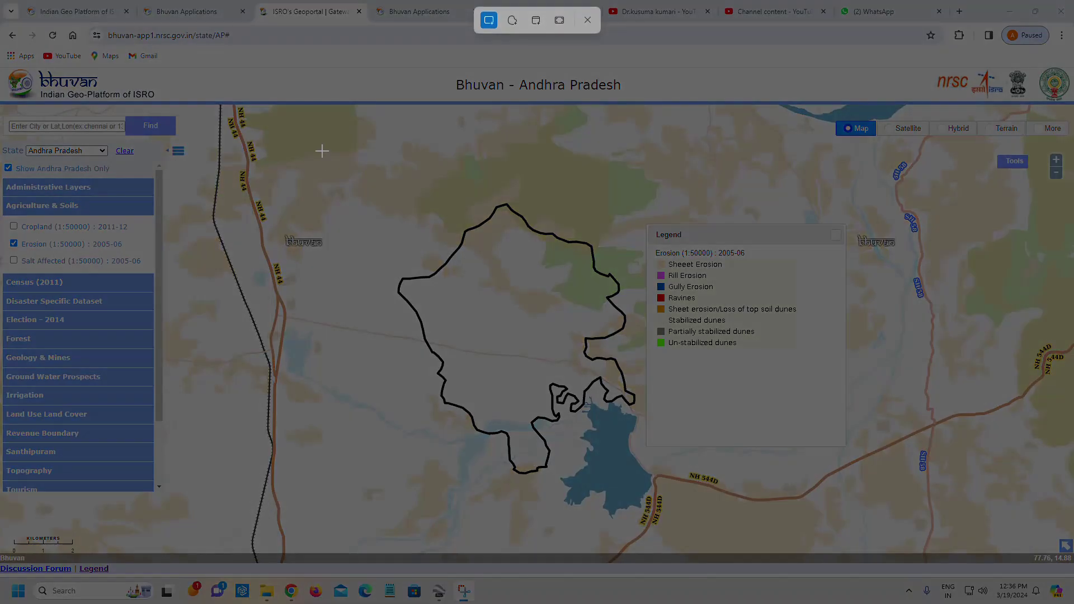
pyautogui.moveTo(327, 144); pyautogui.dragTo(922, 508)
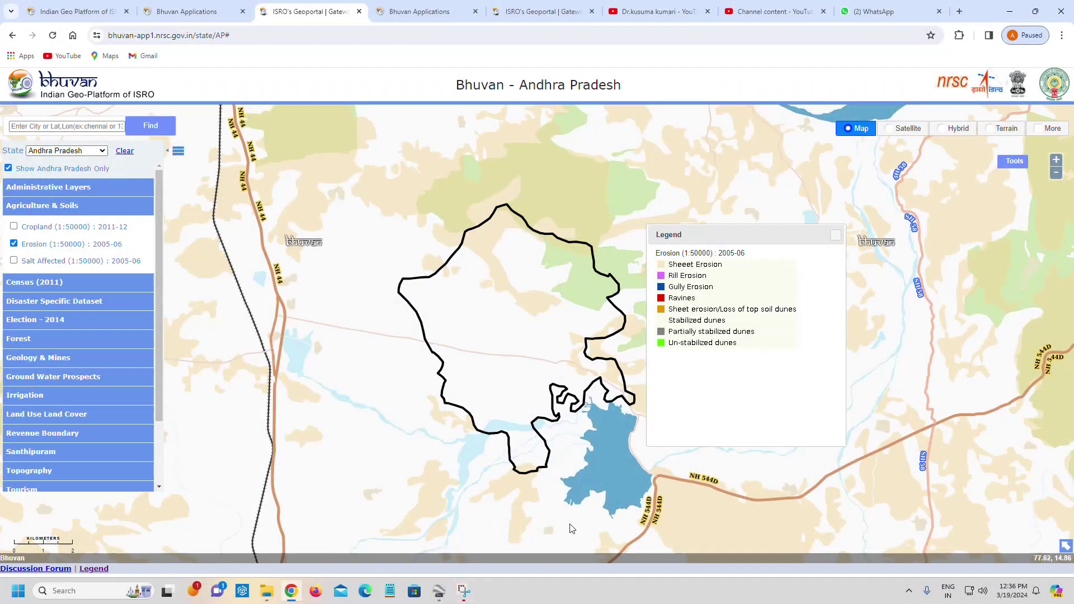
# Save the captured snip as a JPG named erosion in the Desktop\2024 folder, and close Snipping Tool.
pyautogui.click(464, 591)
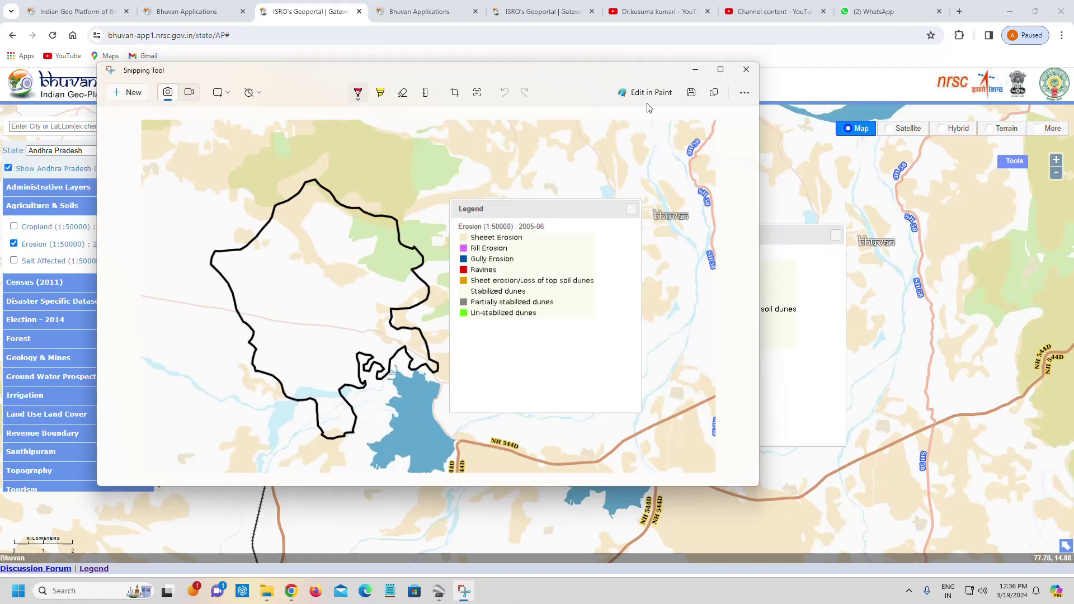
pyautogui.click(692, 93)
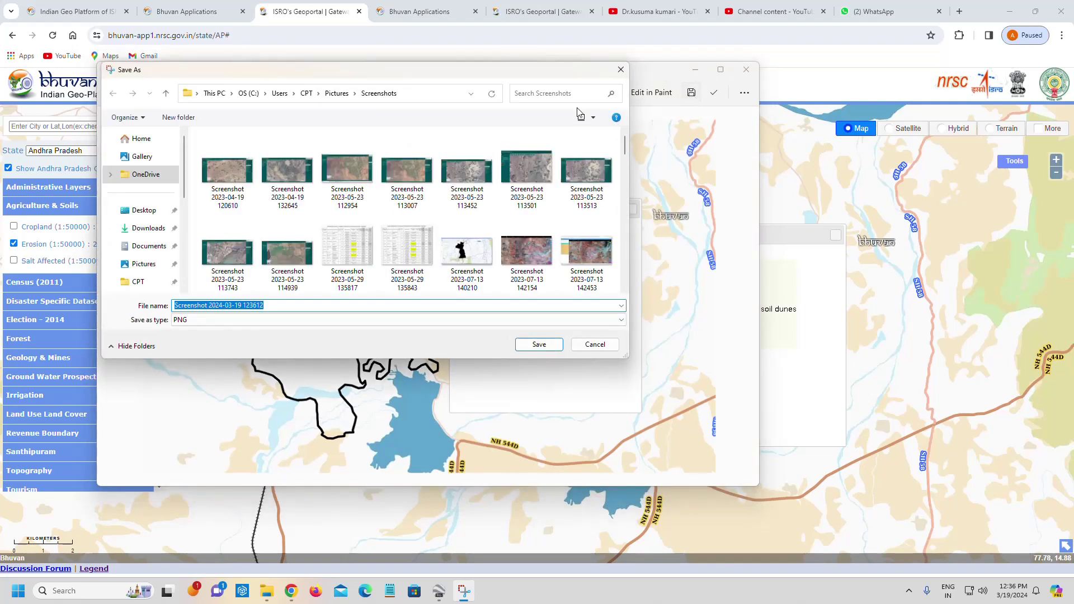
pyautogui.click(144, 211)
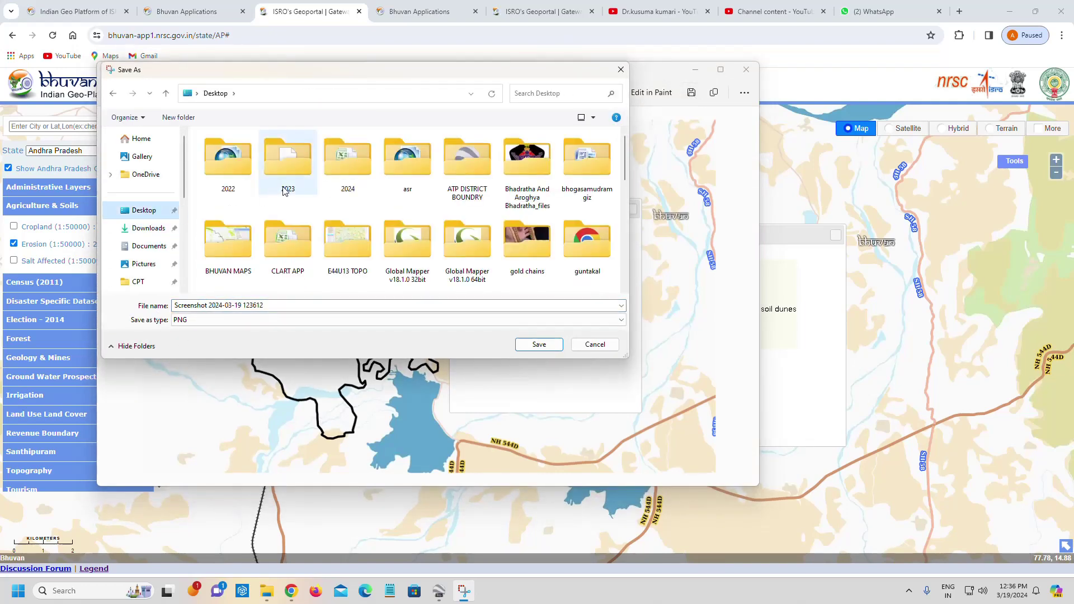
pyautogui.doubleClick(348, 162)
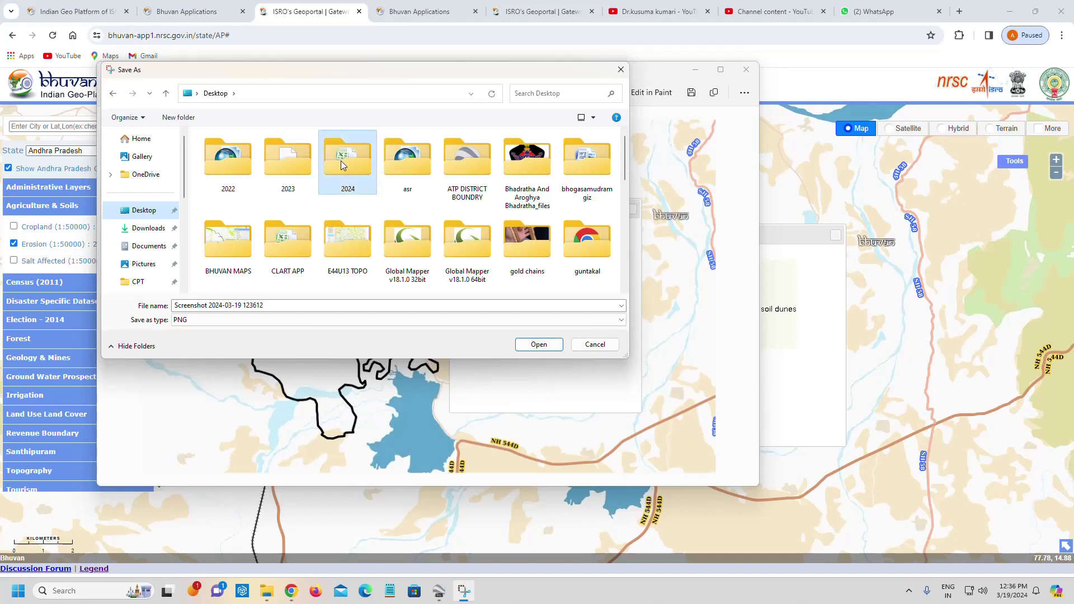
pyautogui.click(213, 320)
pyautogui.click(193, 339)
pyautogui.click(210, 306)
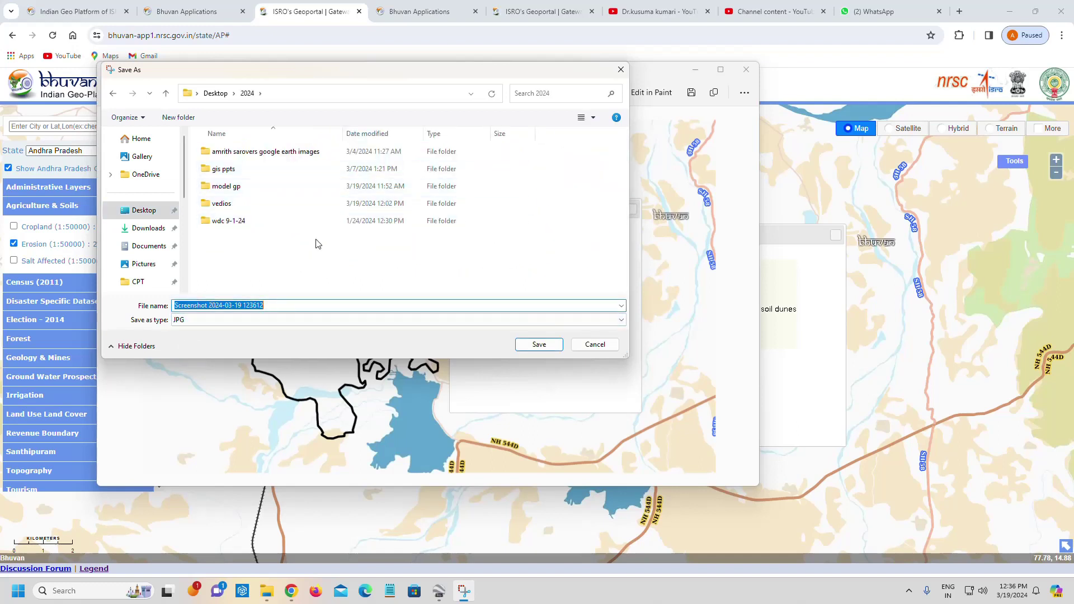
pyautogui.write('erosion')
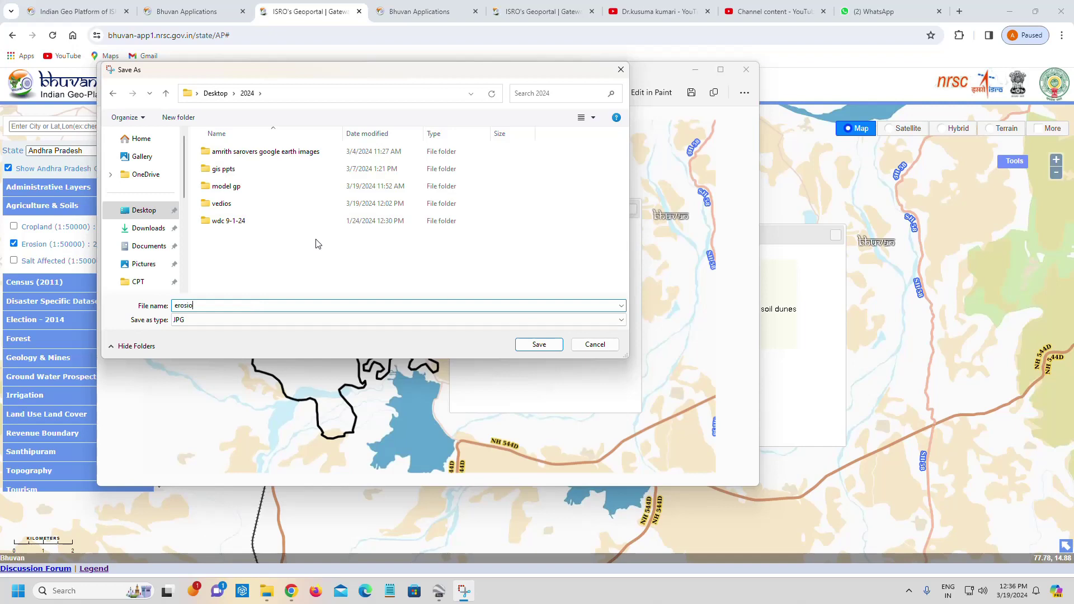
pyautogui.click(530, 344)
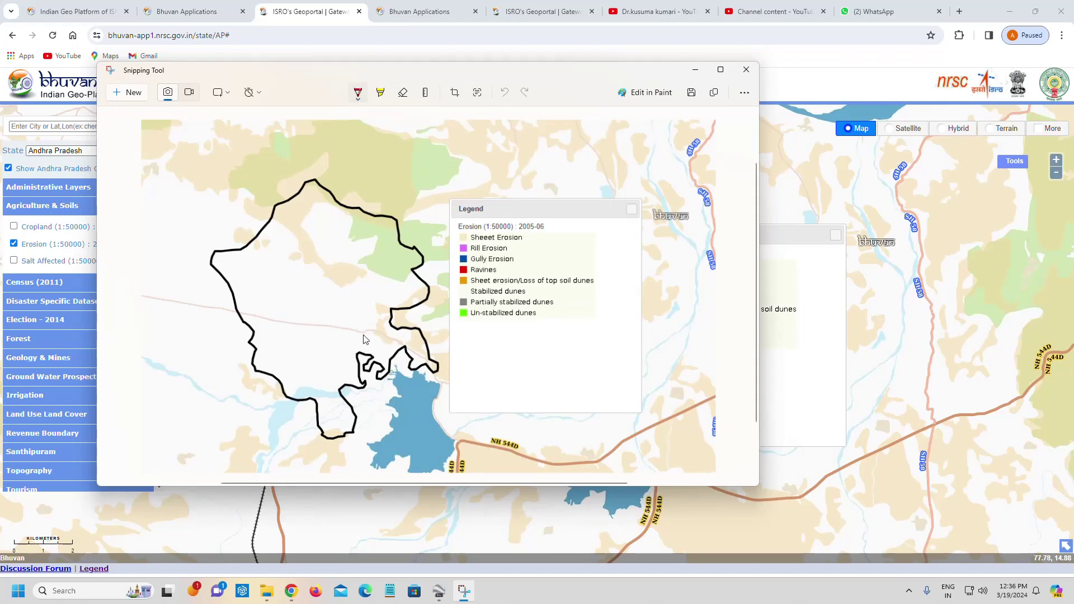
pyautogui.click(747, 71)
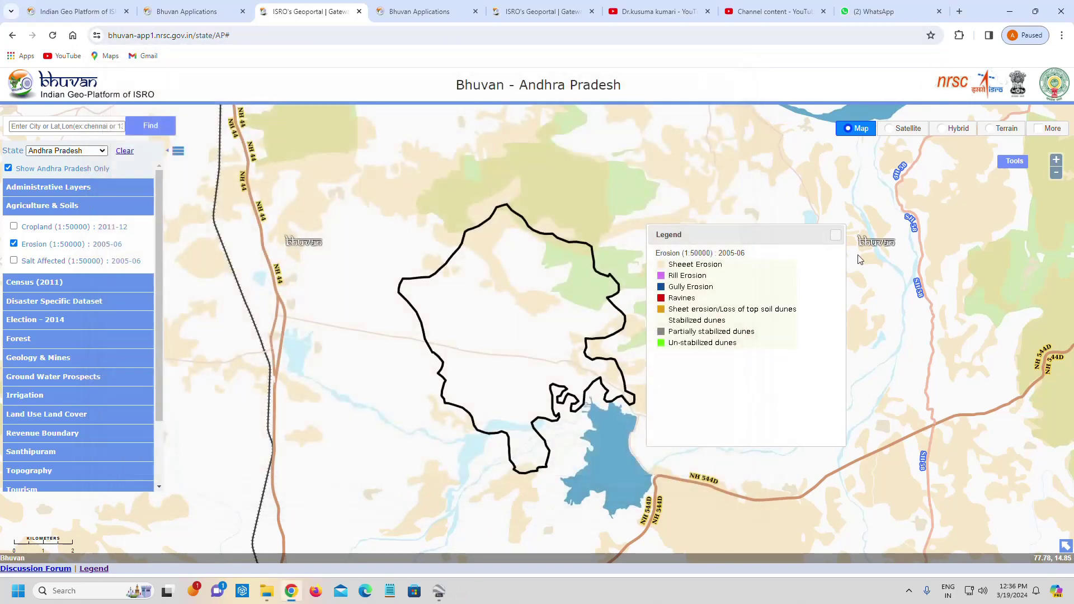
# Turn on the Drainage Network and Watershed layers from Water Resource over the village boundary.
pyautogui.scroll(-1, 42, 346)
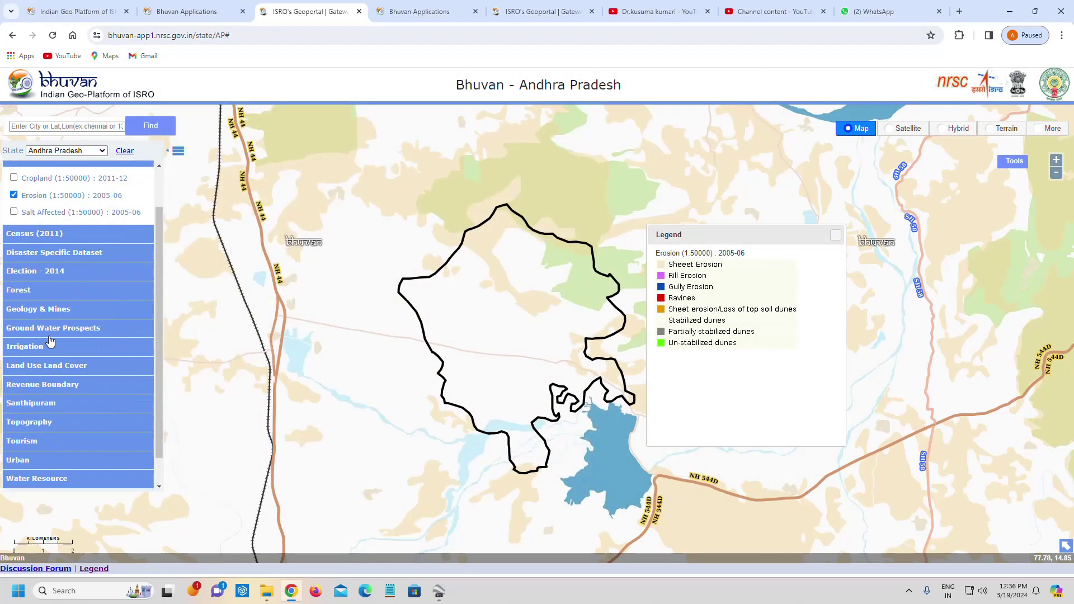
pyautogui.click(45, 477)
pyautogui.scroll(-1, 45, 456)
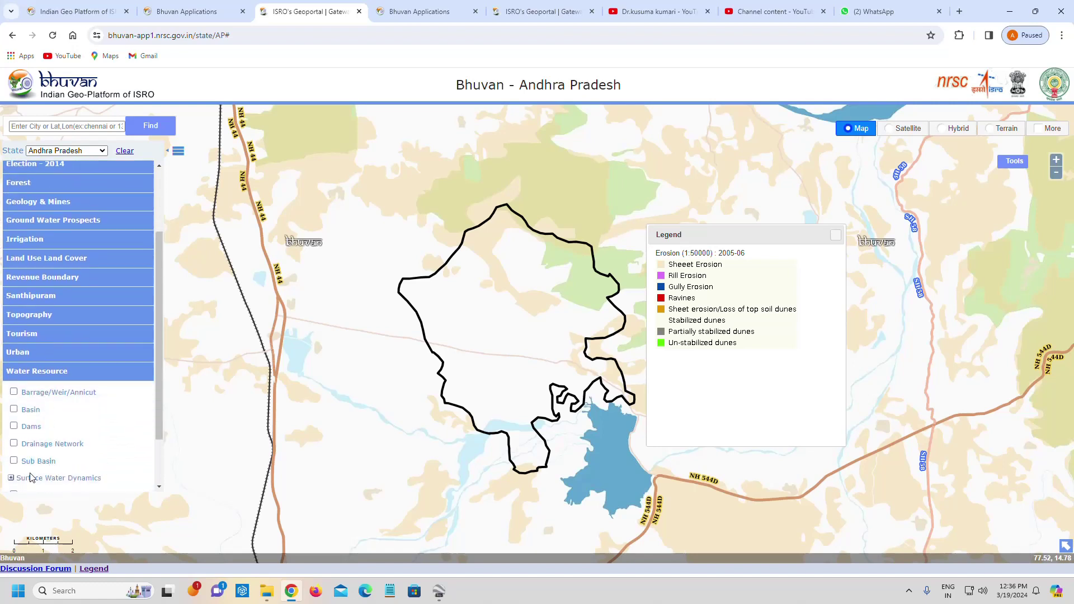
pyautogui.click(14, 444)
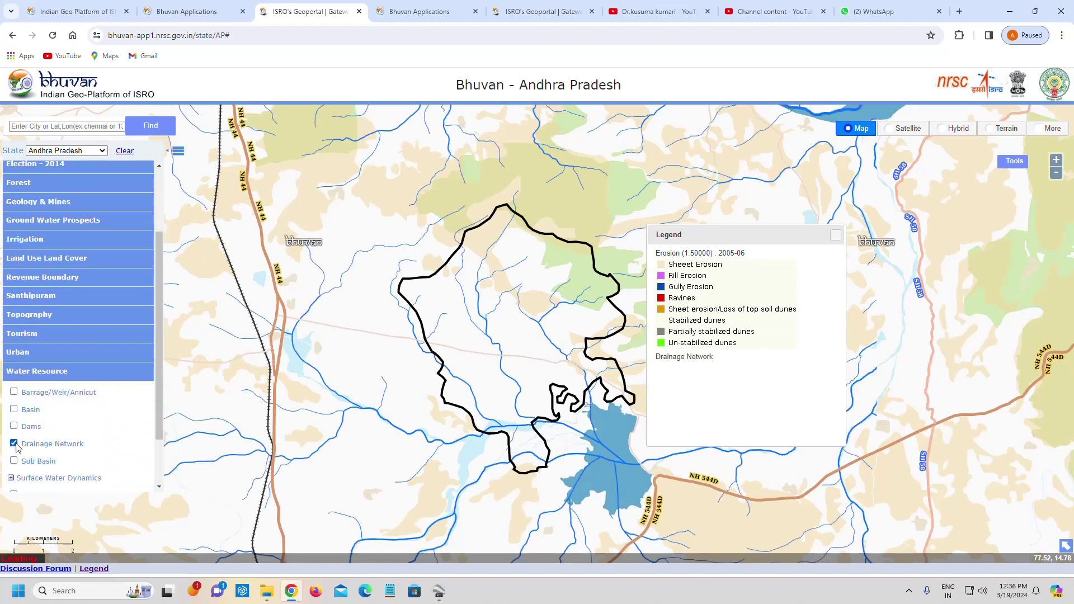
pyautogui.scroll(-1, 15, 448)
pyautogui.click(14, 446)
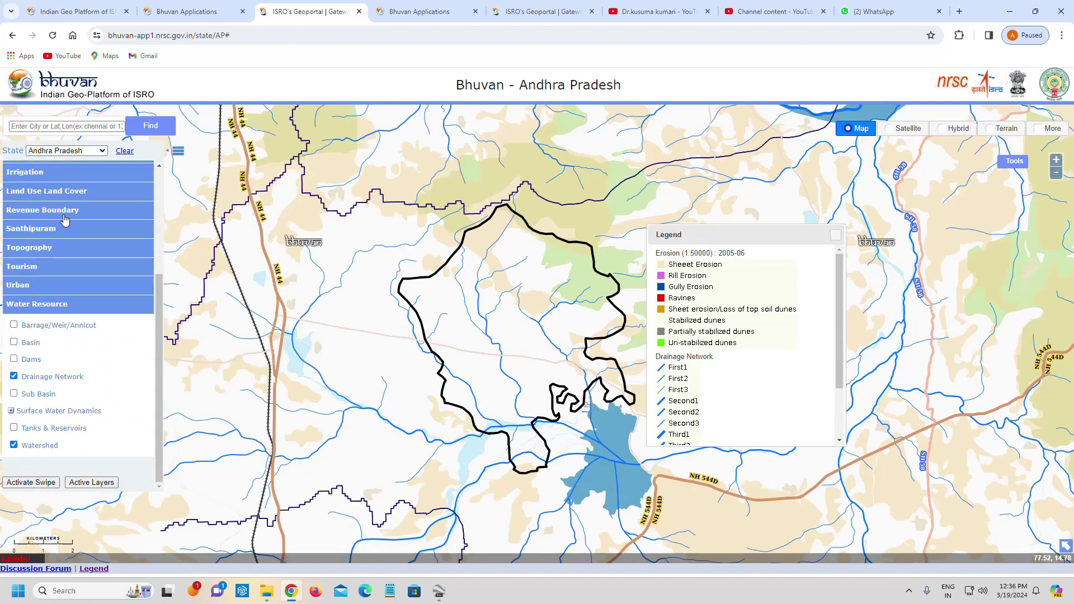
# Turn off the Erosion (1:50000) : 2005-06 layer in Agriculture & Soils and shift the legend slightly toward the village boundary.
pyautogui.scroll(3, 84, 257)
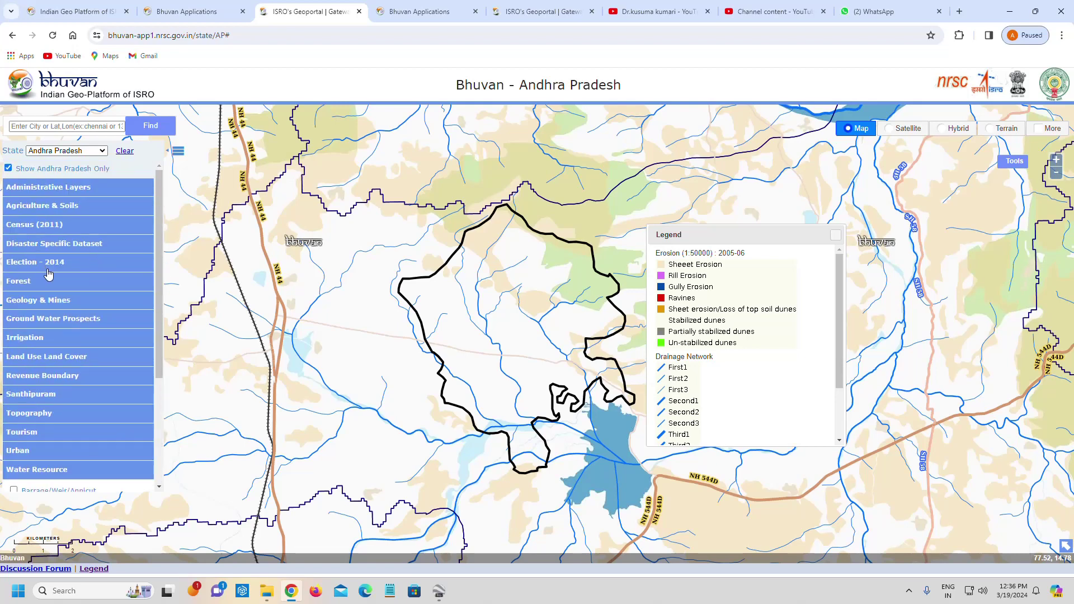
pyautogui.click(41, 207)
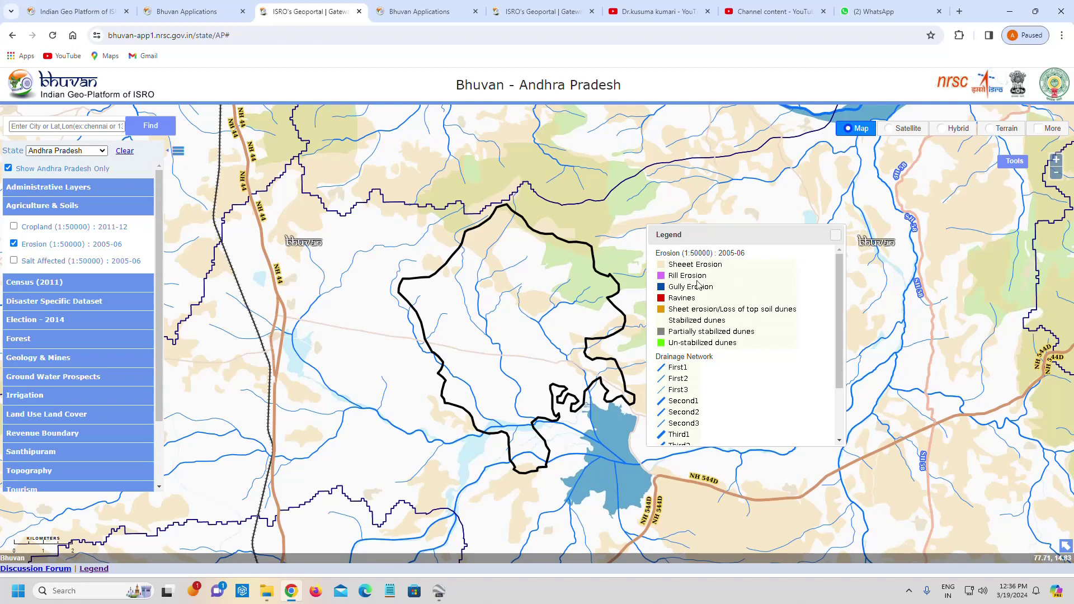
pyautogui.click(14, 244)
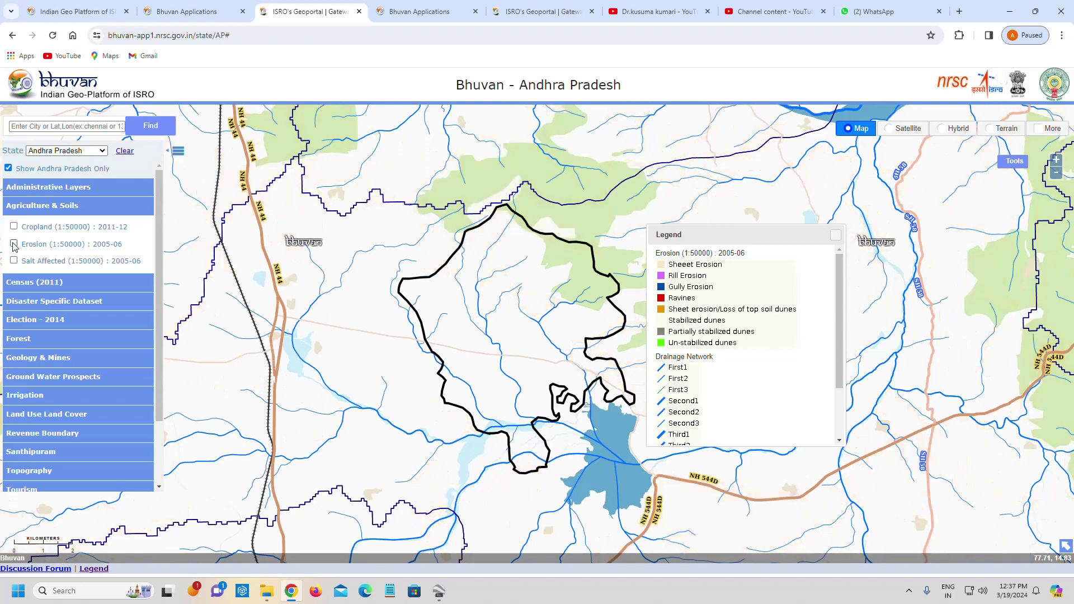
pyautogui.moveTo(762, 235)
pyautogui.mouseDown()
pyautogui.moveTo(734, 227)
pyautogui.moveTo(743, 230)
pyautogui.mouseUp()
# Capture a rectangular snip of the map covering the boundary and the drainage and watershed legend with Snipping Tool, and open the snip.
pyautogui.click(89, 591)
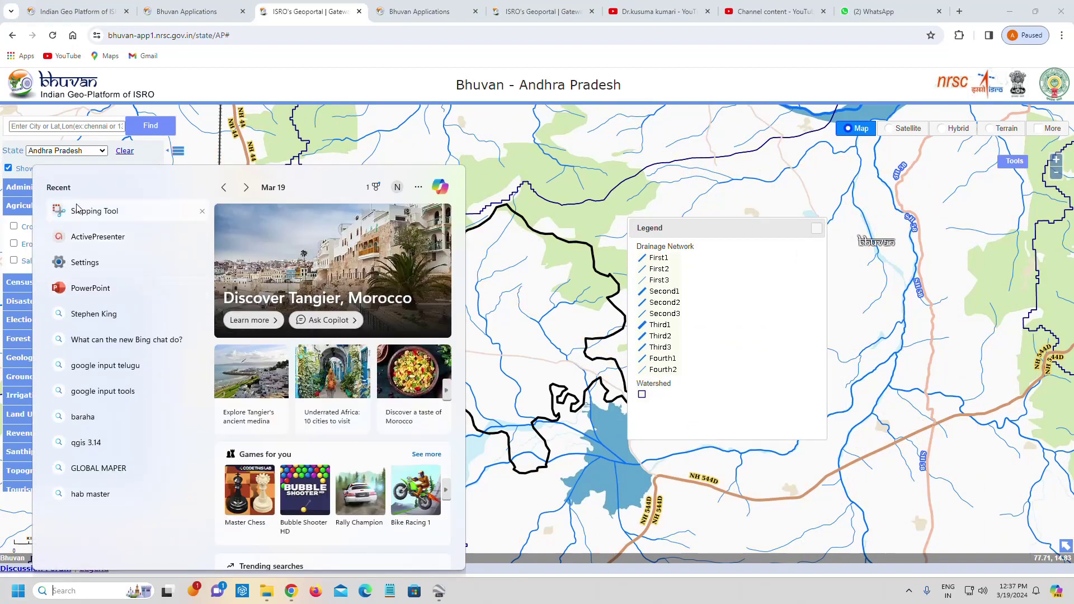
pyautogui.click(144, 217)
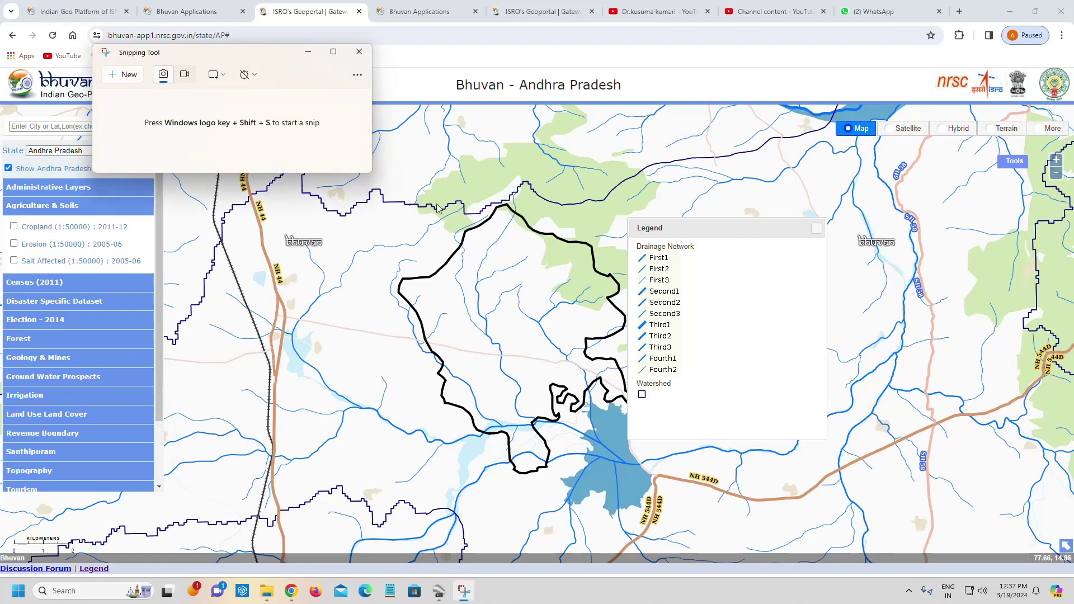
pyautogui.click(126, 76)
pyautogui.moveTo(370, 157); pyautogui.dragTo(876, 578)
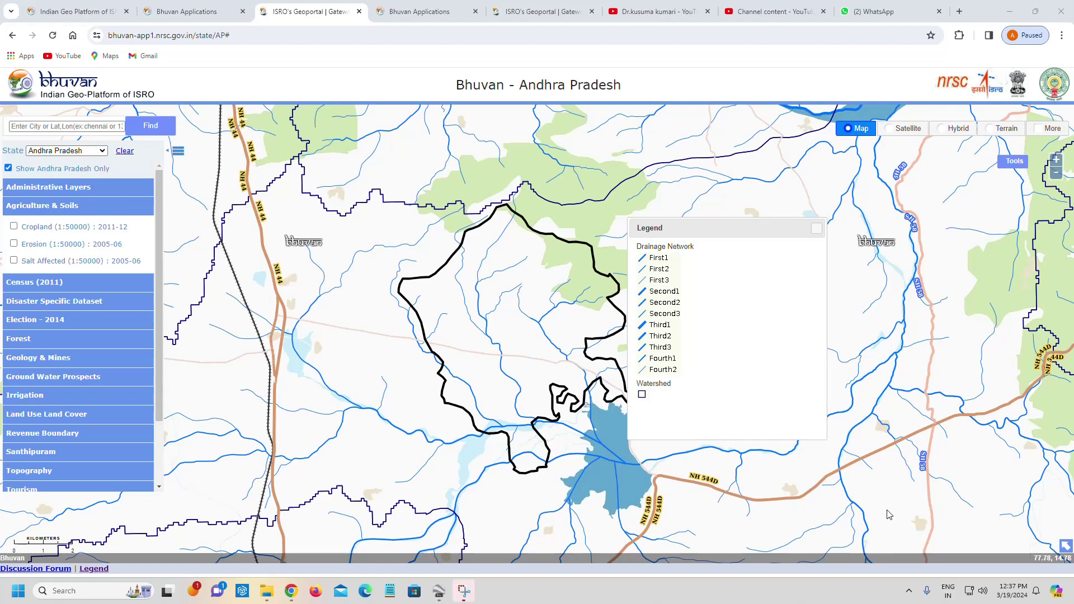
pyautogui.click(463, 591)
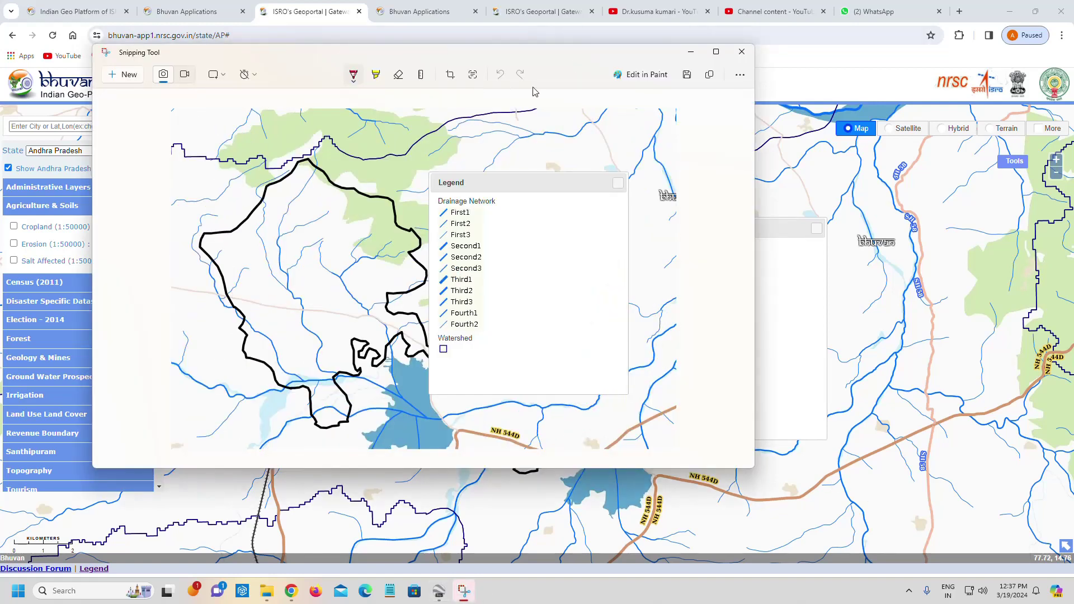
# Open the save dialog for the drainage and watershed snip, dismiss it without saving, and minimize Snipping Tool.
pyautogui.click(688, 76)
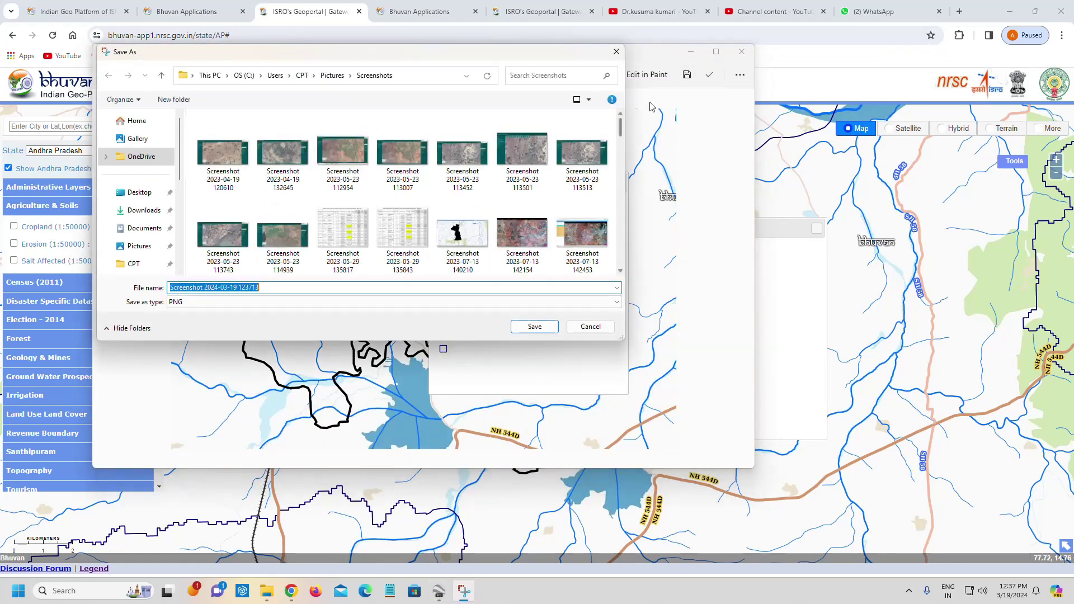
pyautogui.click(616, 52)
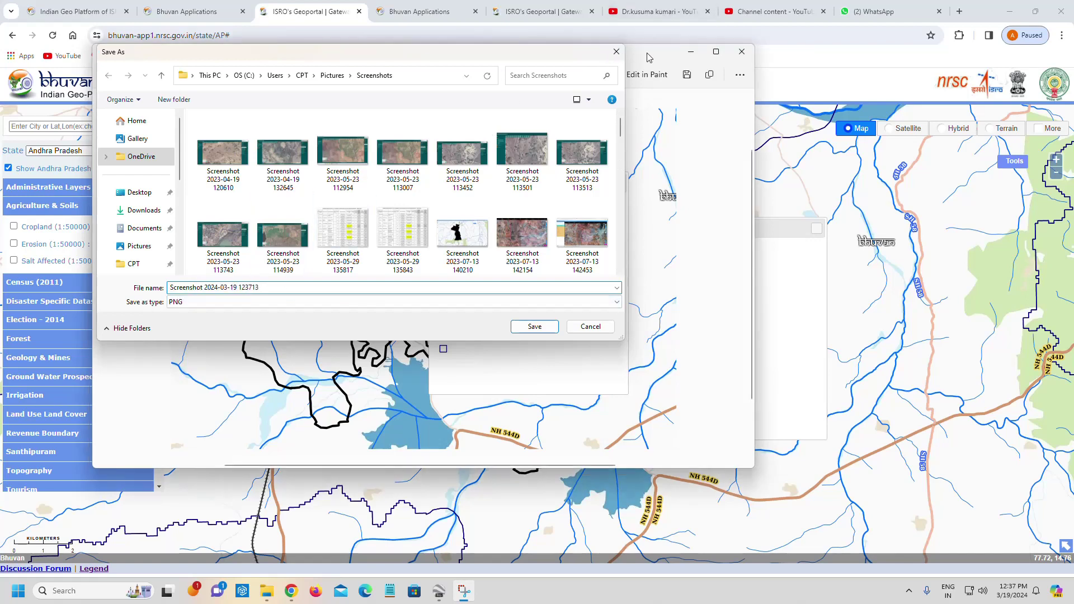
pyautogui.click(692, 53)
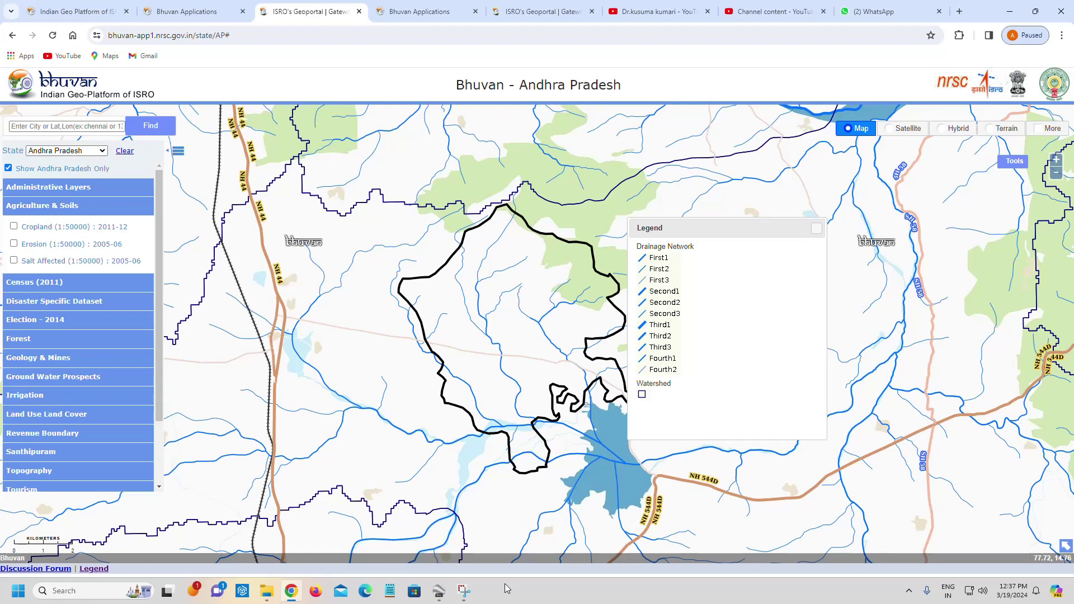
pyautogui.click(909, 591)
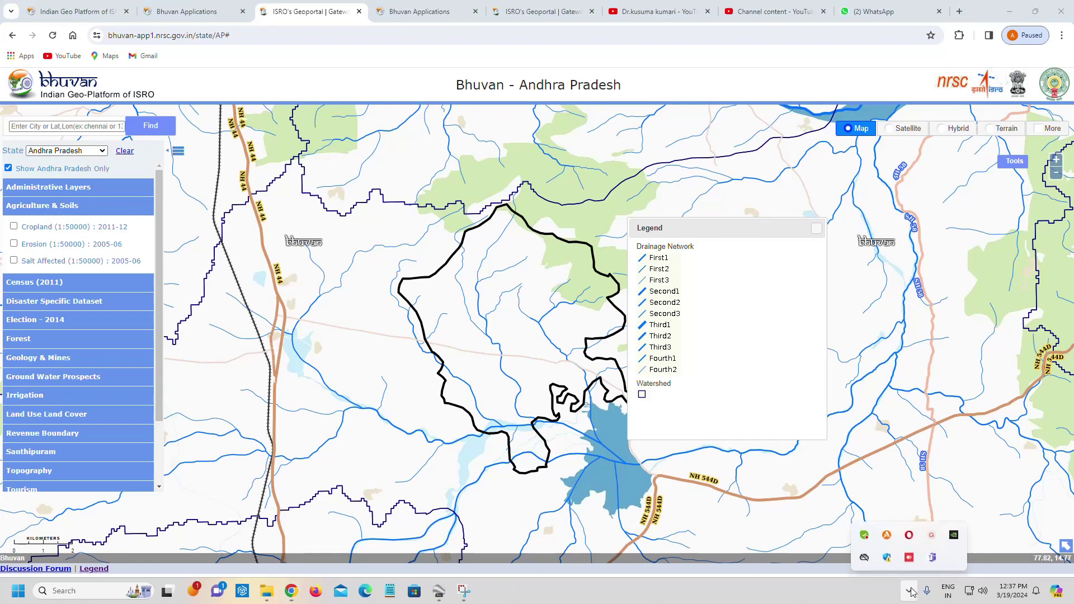